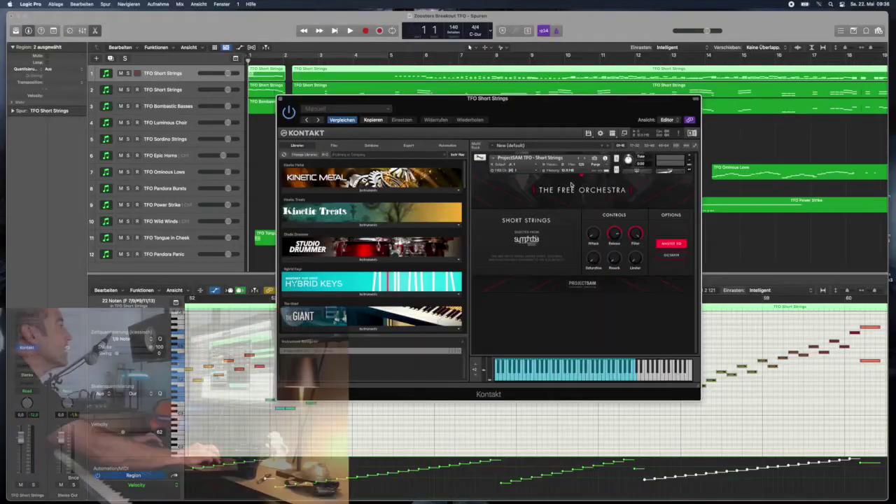
# - Move Kontakt aside, start playback, solo track 11 TFO Tongue in Cheek and select its region
pyautogui.moveTo(534, 105); pyautogui.dragTo(715, 44)
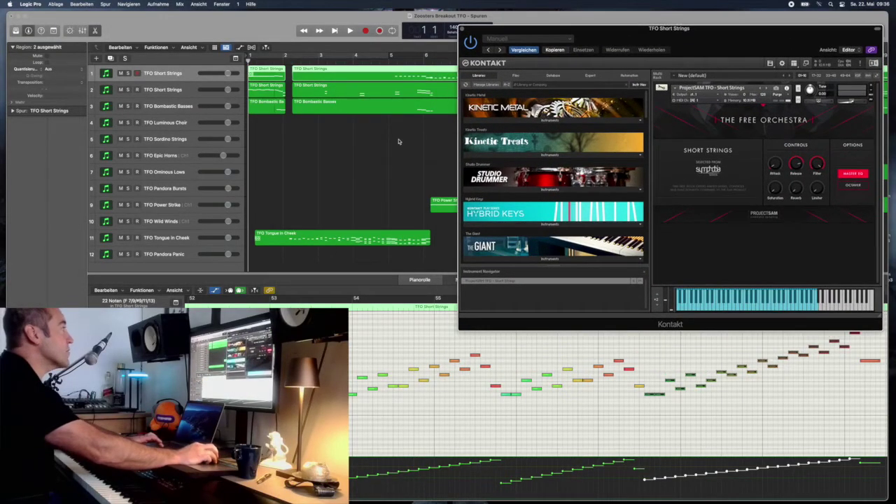
pyautogui.press('space')
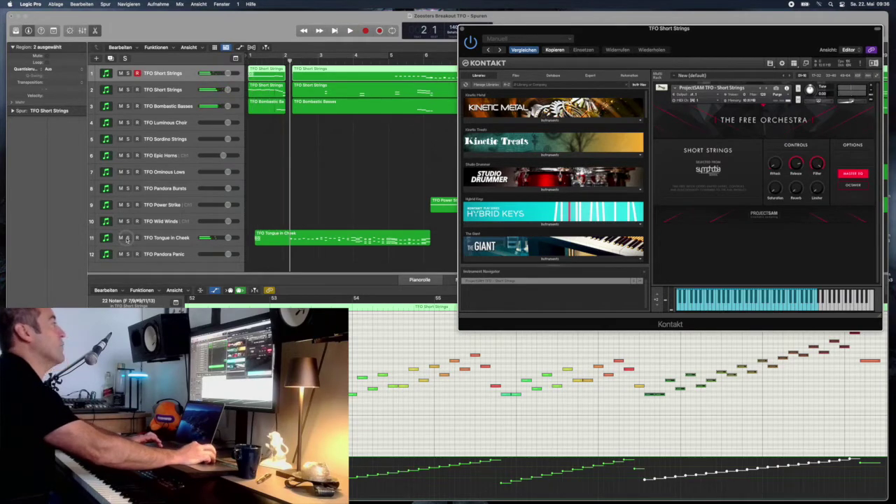
pyautogui.click(127, 238)
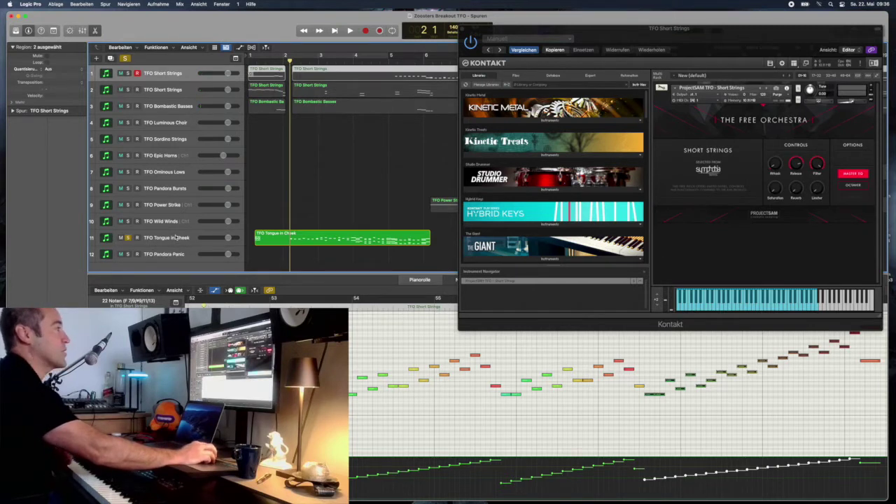
pyautogui.click(327, 244)
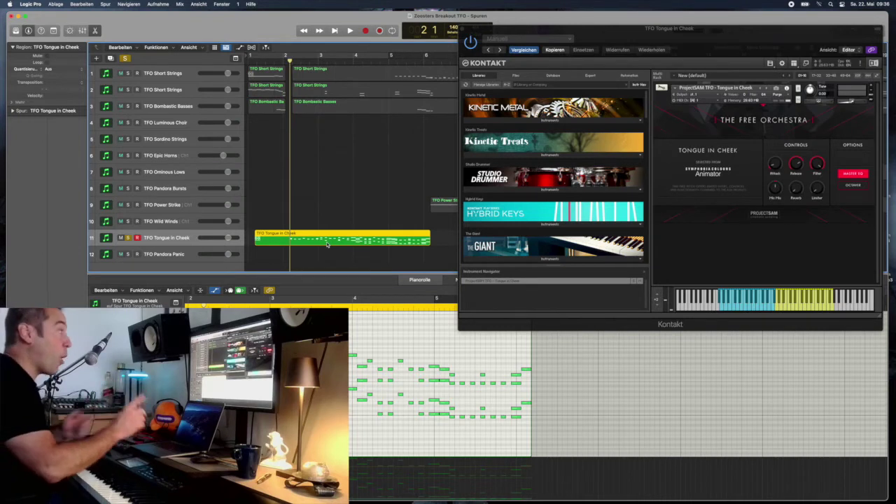
# - Play and stop the Tongue in Cheek part, then shrink the Kontakt window and move it upper right
pyautogui.press('space')
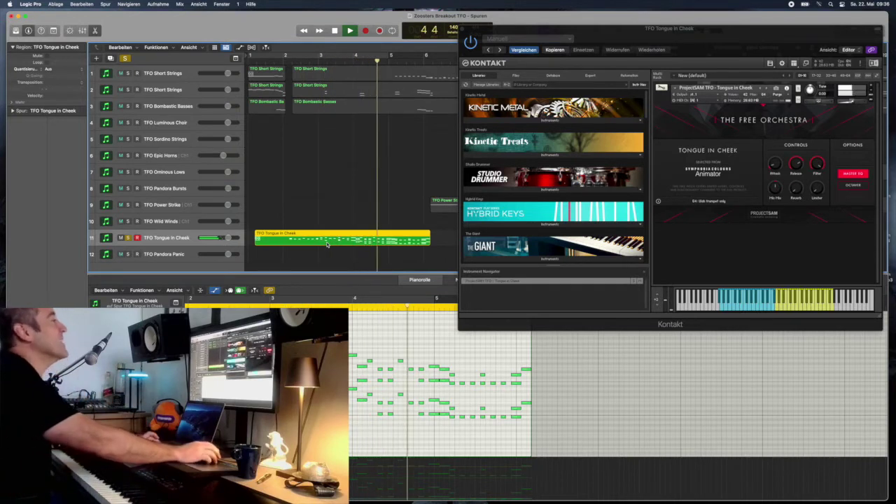
pyautogui.press('space')
pyautogui.click(617, 38)
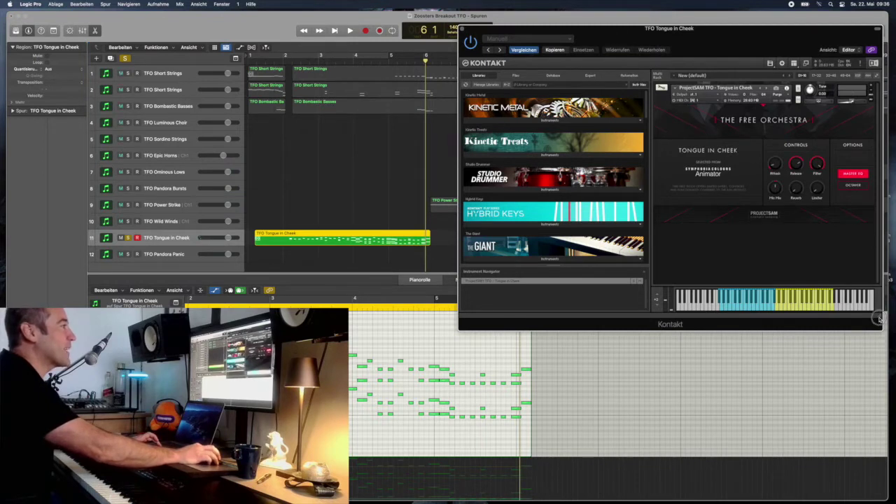
pyautogui.moveTo(879, 319); pyautogui.dragTo(785, 266)
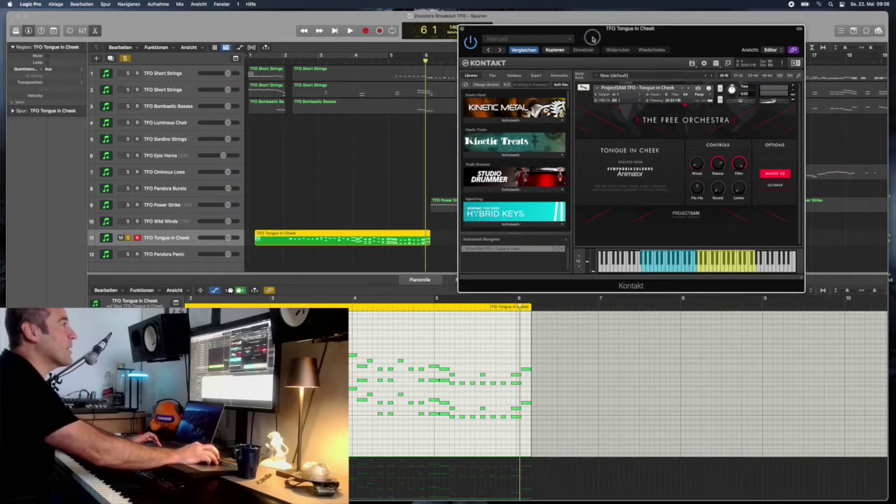
pyautogui.moveTo(594, 38); pyautogui.dragTo(673, 30)
pyautogui.hscroll(5, 286, 146)
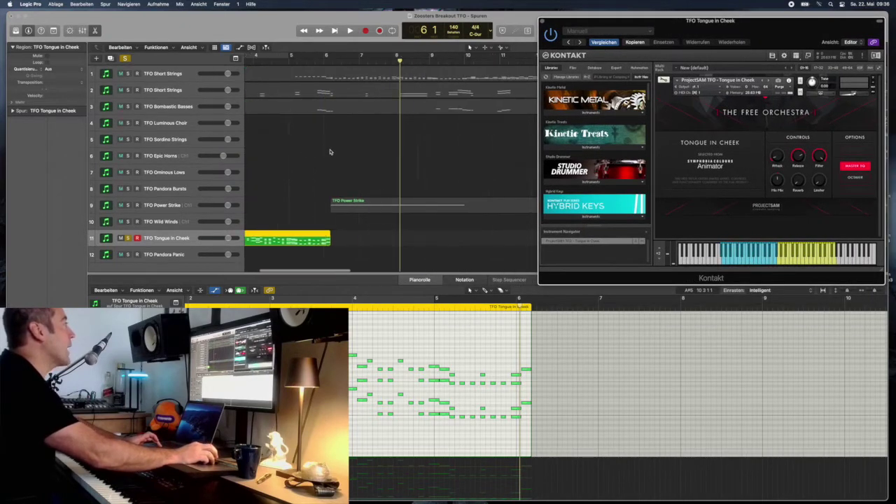
# - Solo TFO Bombastic Basses instead of Tongue in Cheek and play it from before bar 6
pyautogui.click(127, 106)
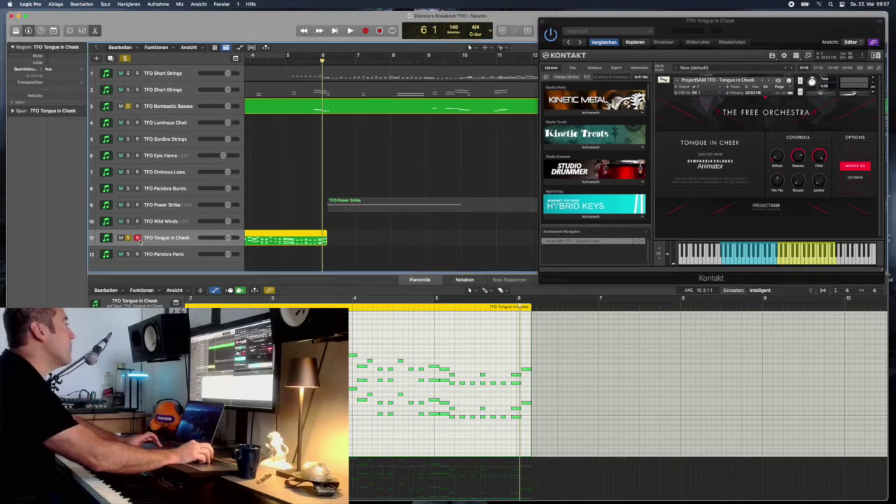
pyautogui.click(128, 237)
pyautogui.click(311, 61)
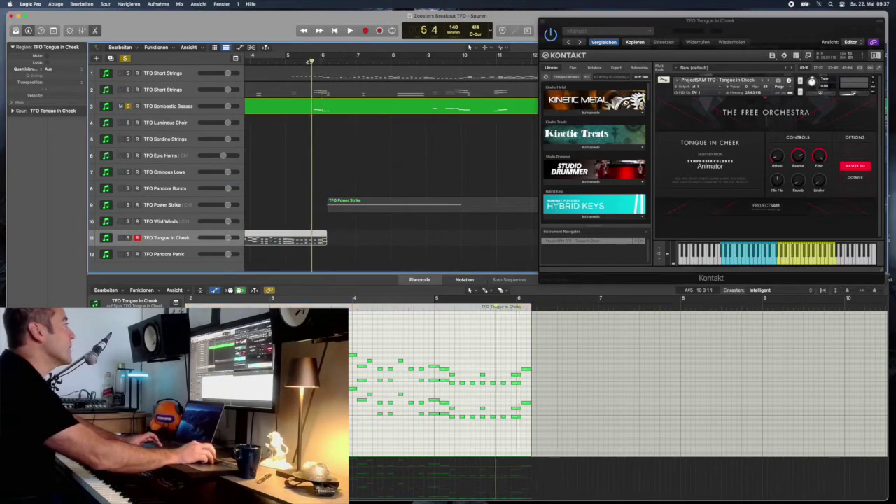
pyautogui.click(309, 105)
pyautogui.press('space')
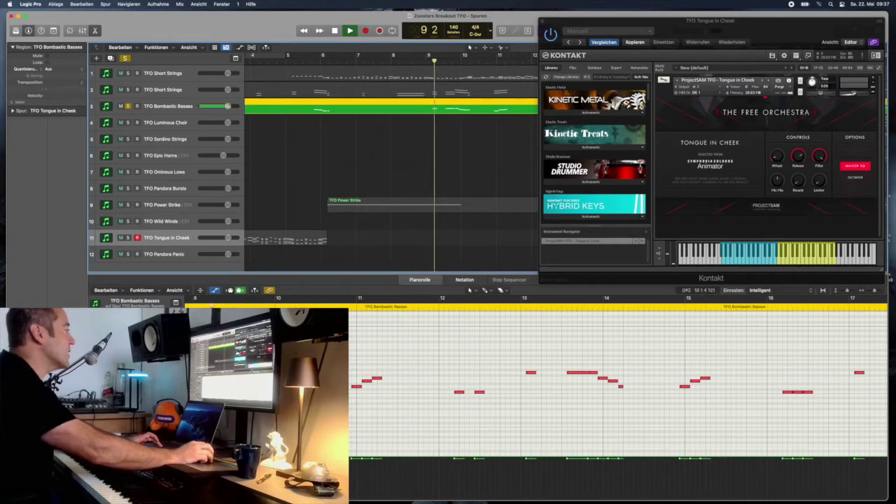
pyautogui.press('space')
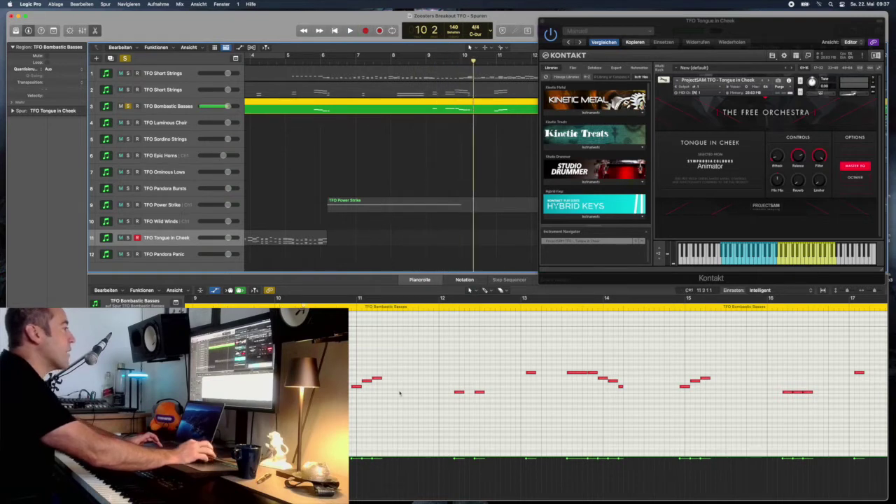
# - Load Bombastic Basses in Kontakt, play from around bar 20, and solo TFO Power Strike
pyautogui.hscroll(10, 400, 394)
pyautogui.hscroll(-3, 400, 393)
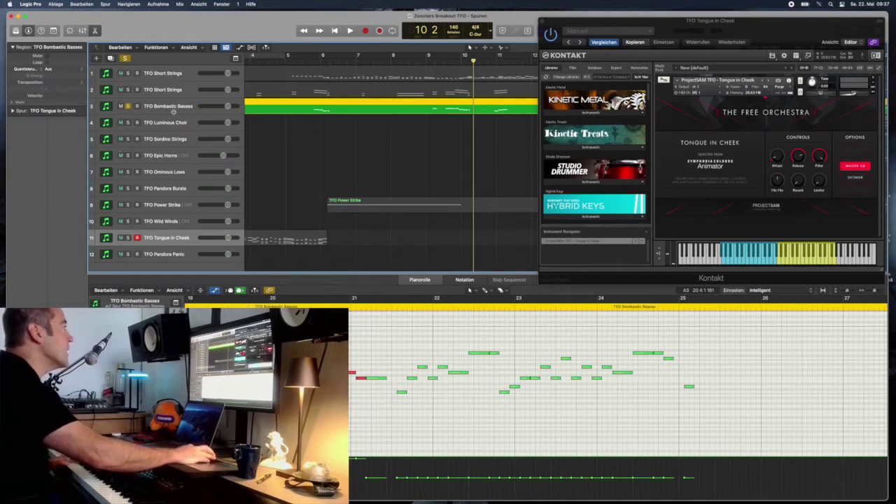
pyautogui.click(173, 108)
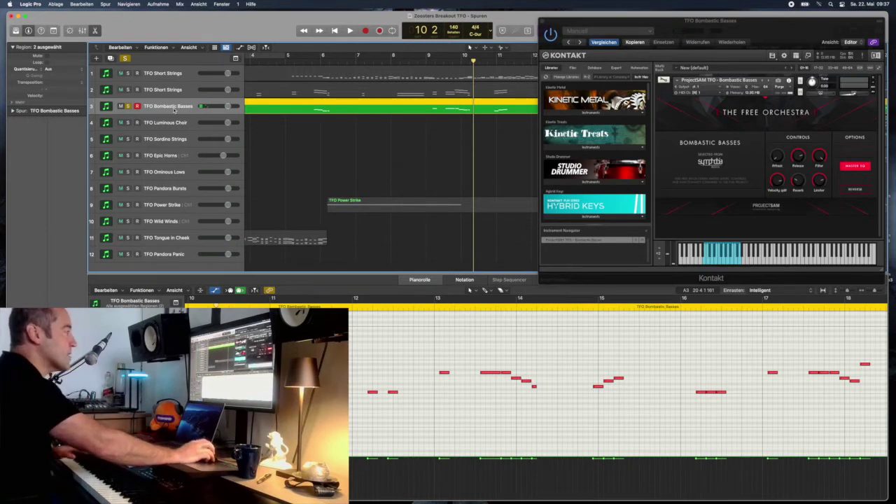
pyautogui.hscroll(10, 407, 316)
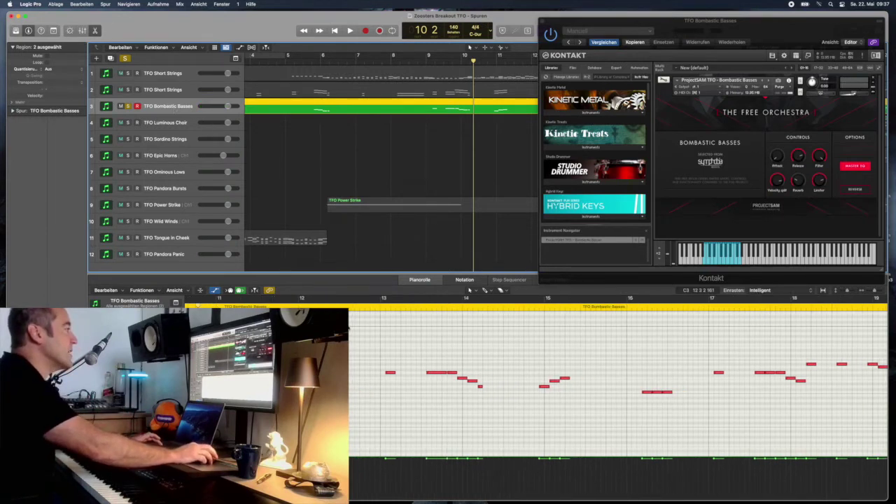
pyautogui.click(420, 308)
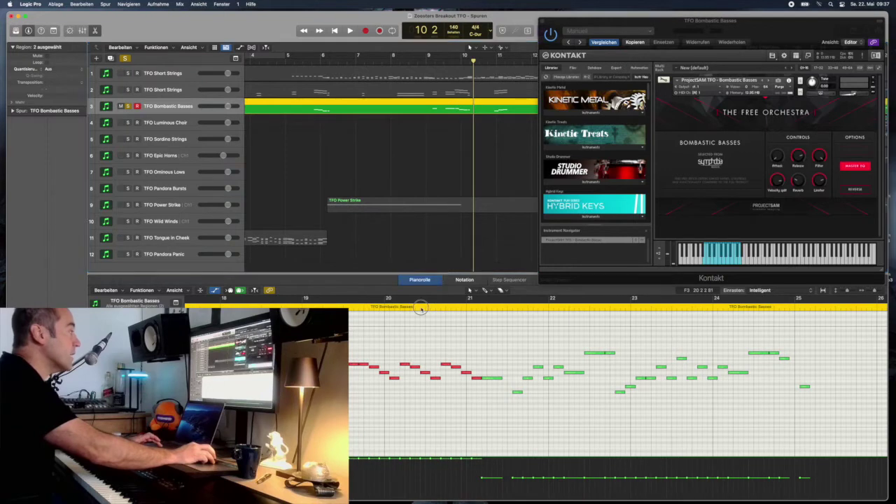
pyautogui.press('space')
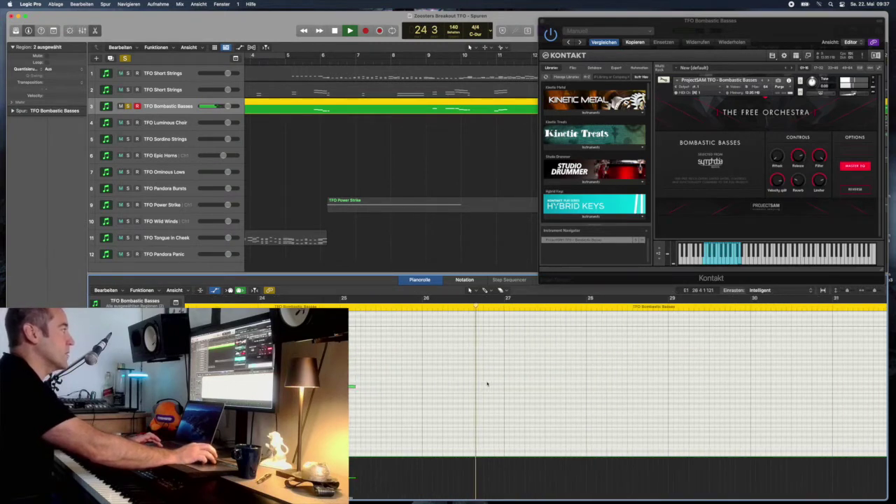
pyautogui.click(128, 204)
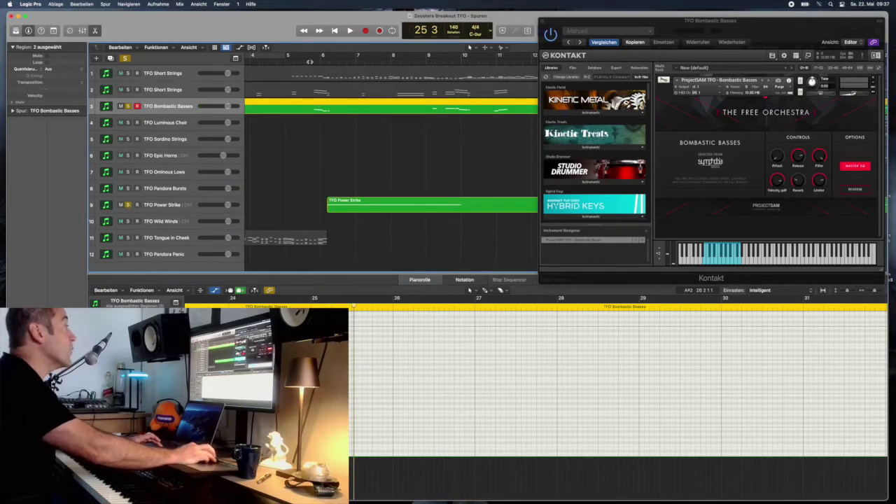
# - Return to bar 5, show the Power Strike region and instrument, and play its part
pyautogui.press('space')
pyautogui.click(186, 204)
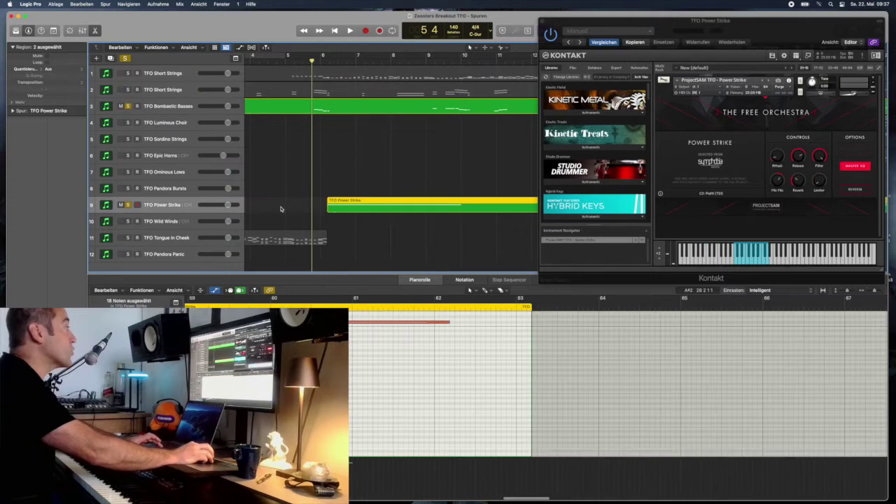
pyautogui.press('space')
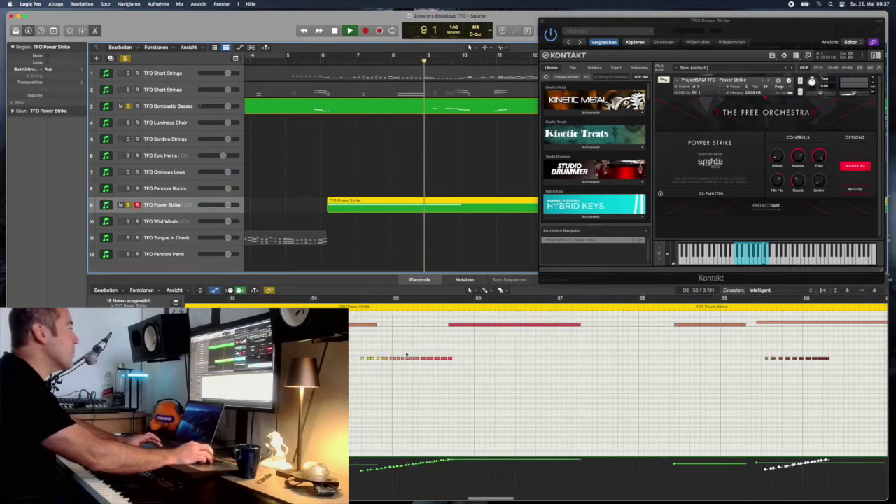
pyautogui.press('Tab')
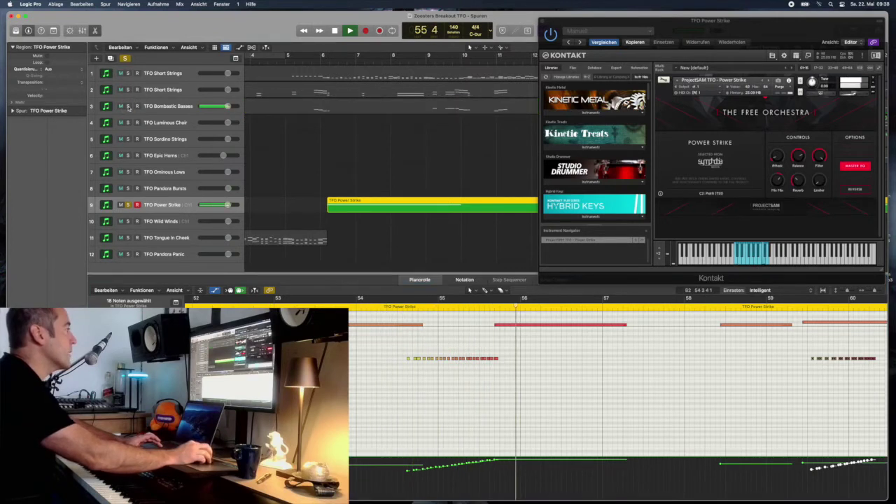
# - Jump playback to bar 54, stop, and unsolo TFO Power Strike
pyautogui.click(387, 305)
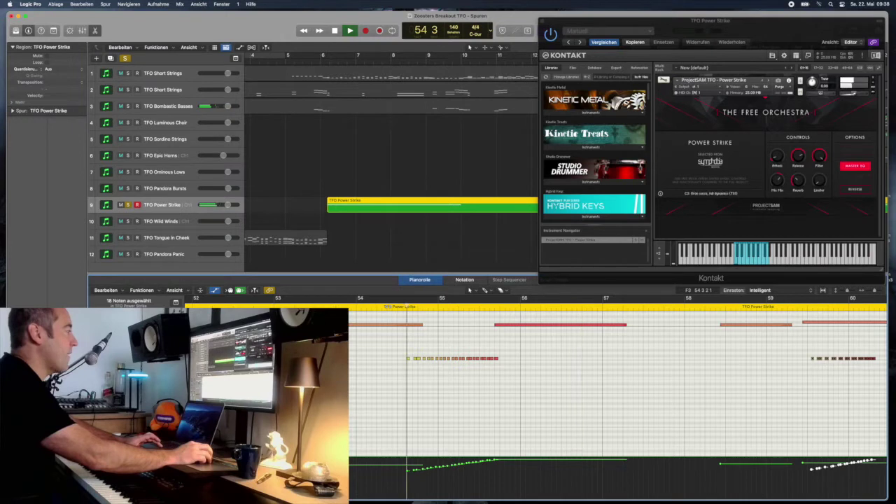
pyautogui.hscroll(3, 616, 372)
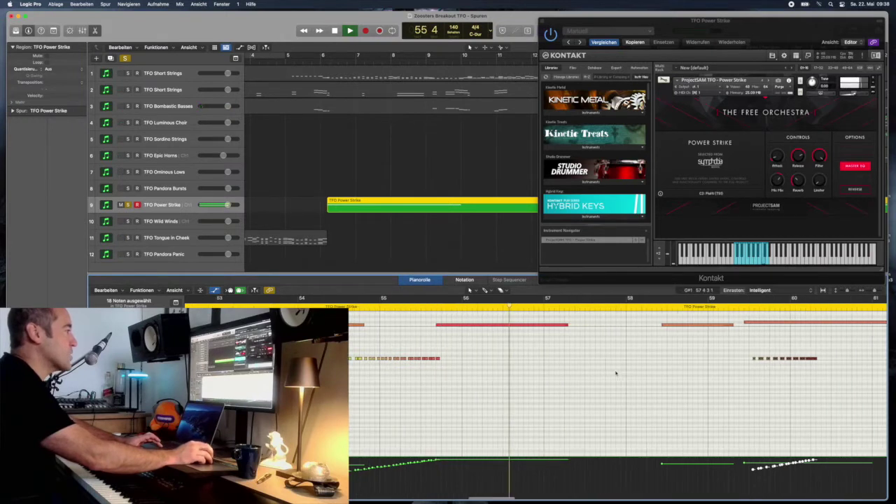
pyautogui.hscroll(5, 615, 372)
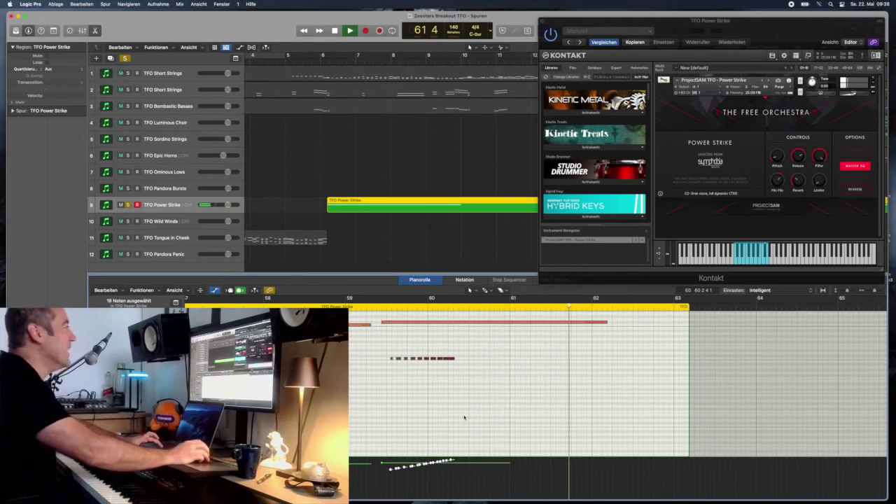
pyautogui.press('space')
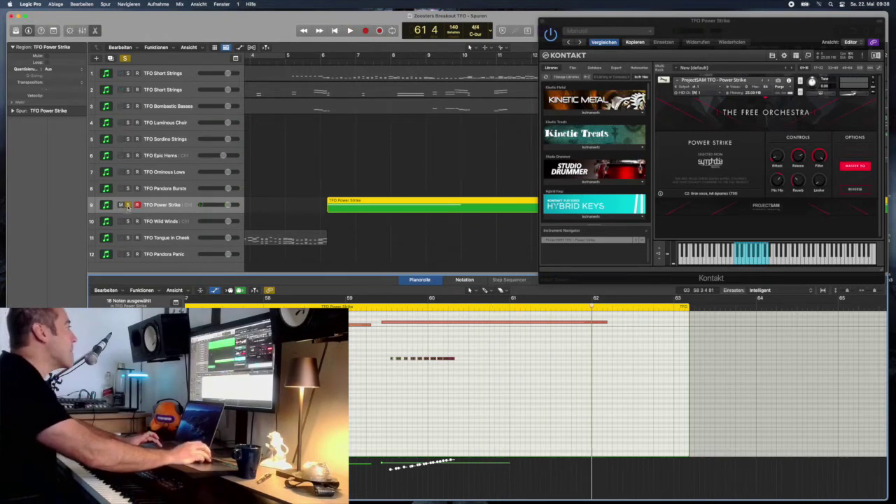
pyautogui.click(128, 205)
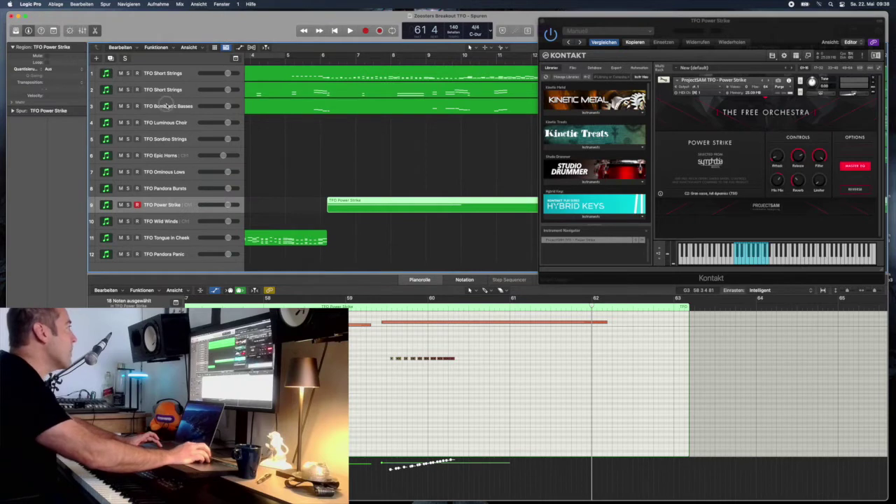
# - Select Bombastic Basses, then solo Luminous Choir, Sordino Strings and Epic Horns and play
pyautogui.click(166, 105)
pyautogui.hscroll(10, 264, 144)
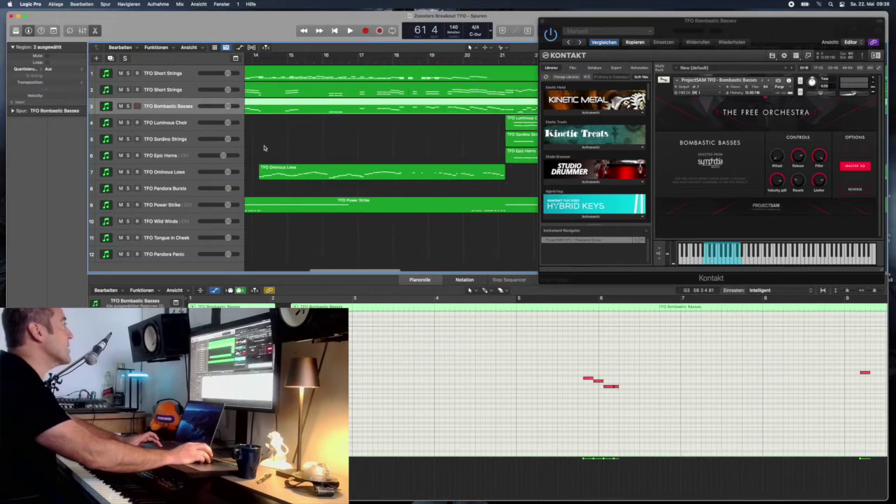
pyautogui.hscroll(6, 333, 132)
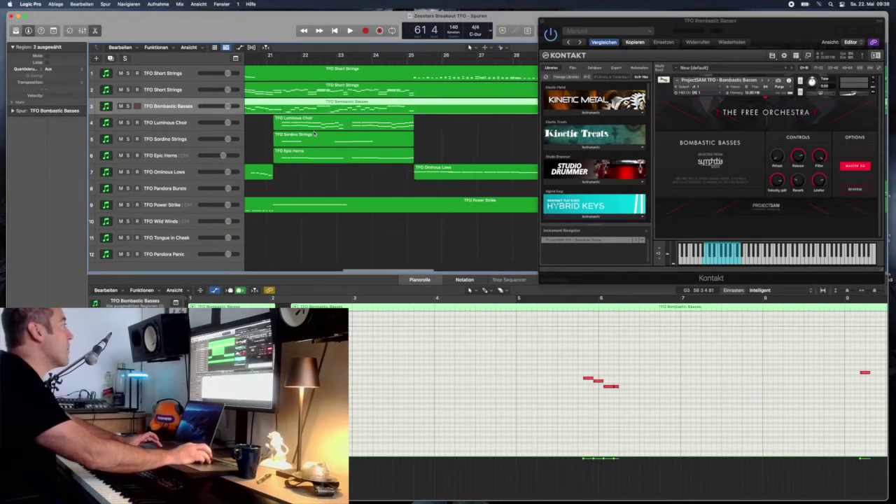
pyautogui.hscroll(-1, 223, 137)
pyautogui.click(129, 123)
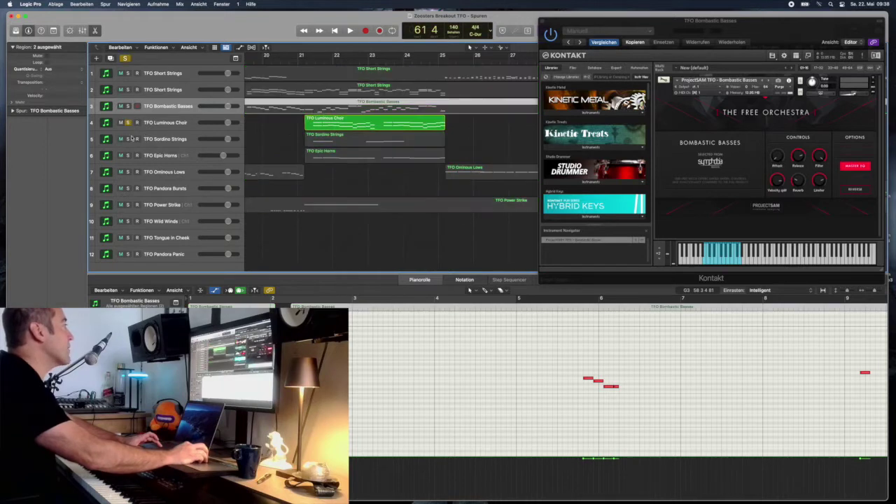
pyautogui.click(129, 140)
pyautogui.click(129, 156)
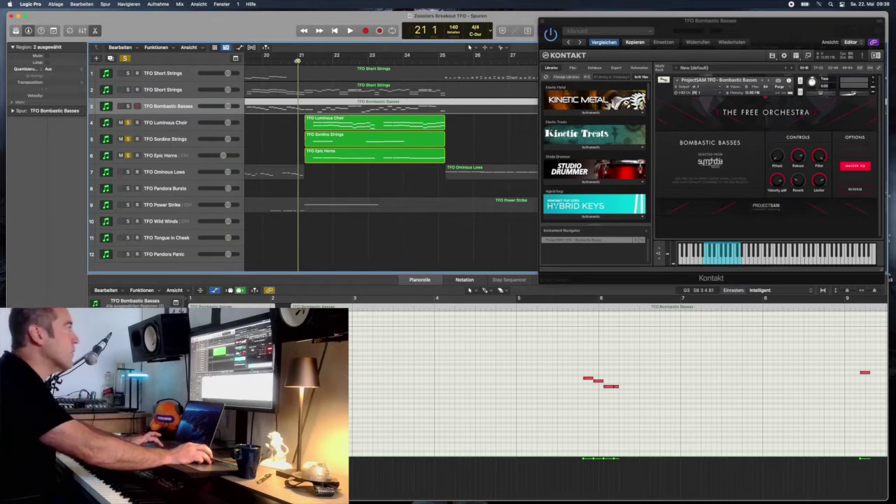
pyautogui.press('space')
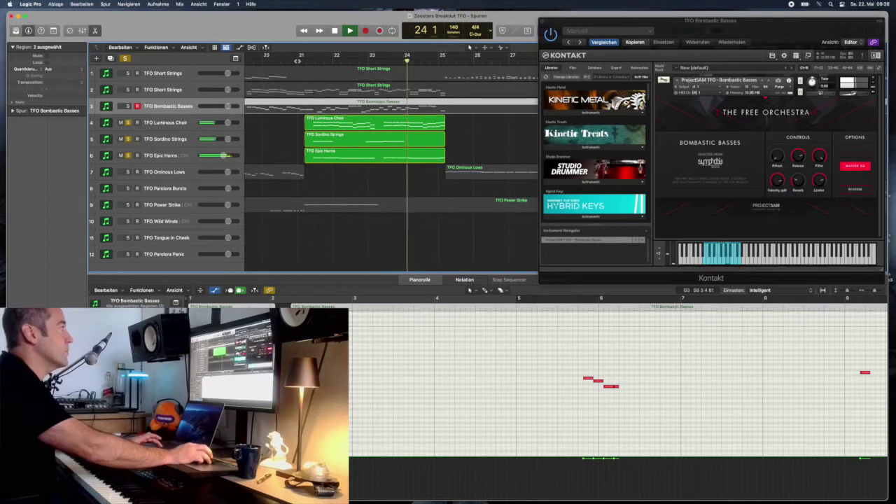
# - Unsolo Luminous Choir, Sordino Strings and Epic Horns, then play Ominous Lows alone from bar 25 to bar 30
pyautogui.press('space')
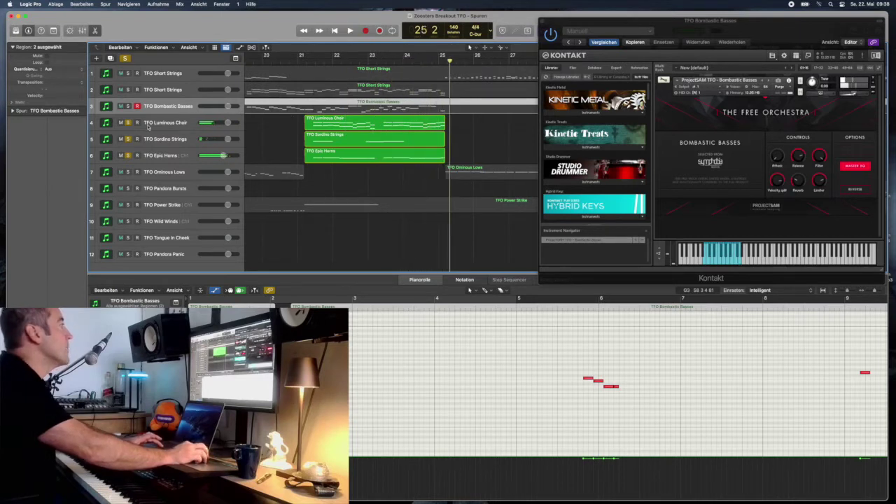
pyautogui.click(128, 122)
pyautogui.click(128, 138)
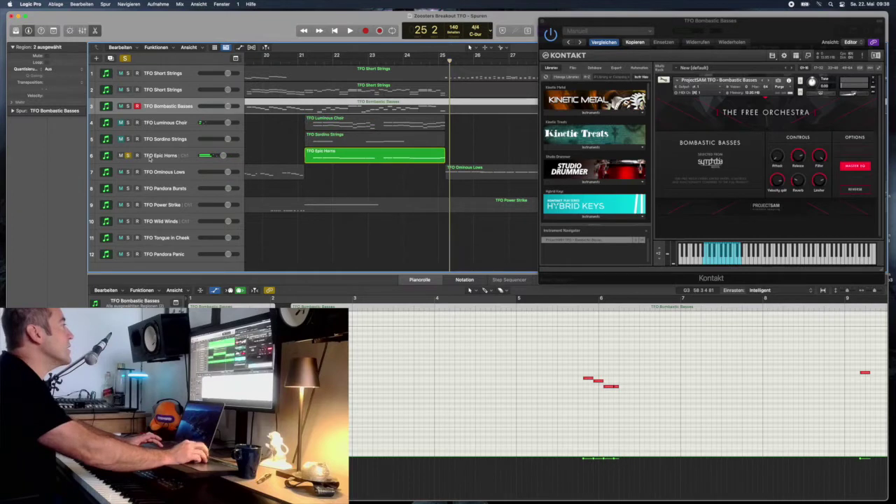
pyautogui.click(128, 155)
pyautogui.click(127, 171)
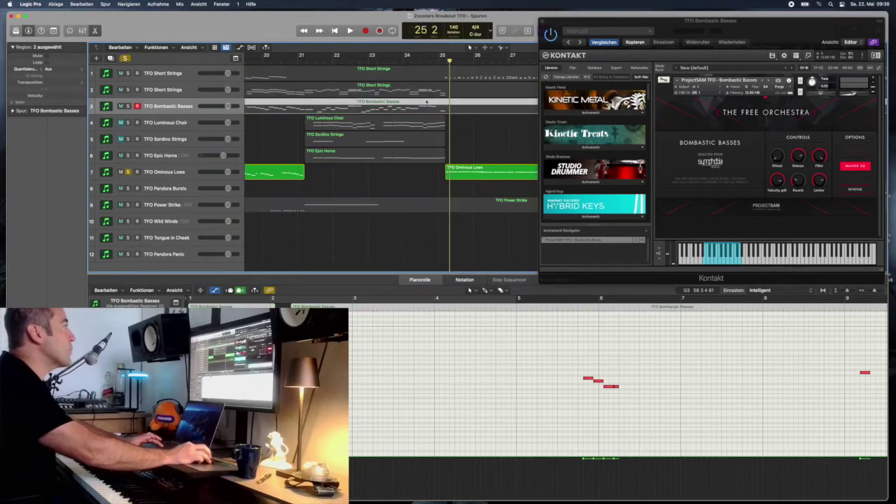
pyautogui.press('space')
pyautogui.press('space')
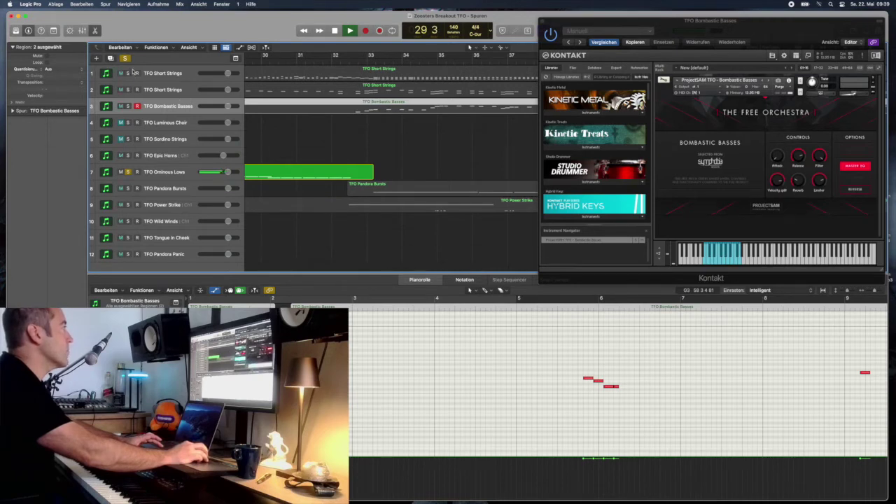
pyautogui.press('space')
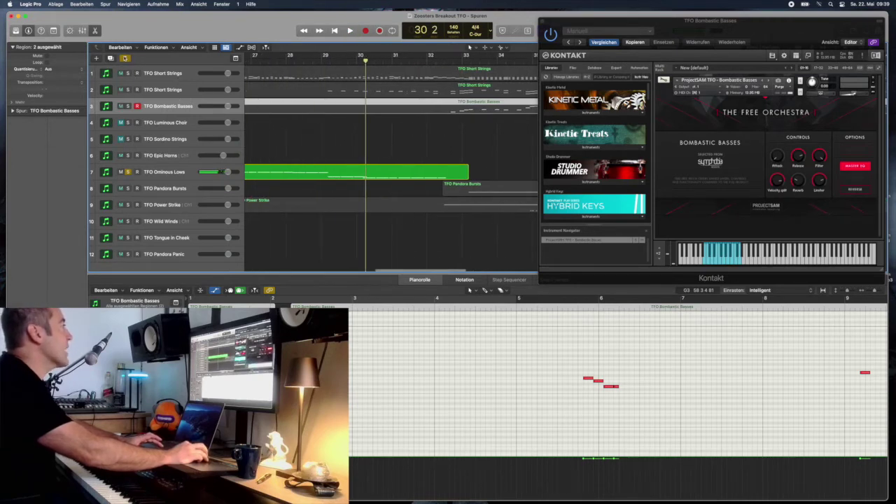
# - Clear all solos and play the full arrangement from bar 25
pyautogui.press('super+a')
pyautogui.hscroll(-5, 469, 46)
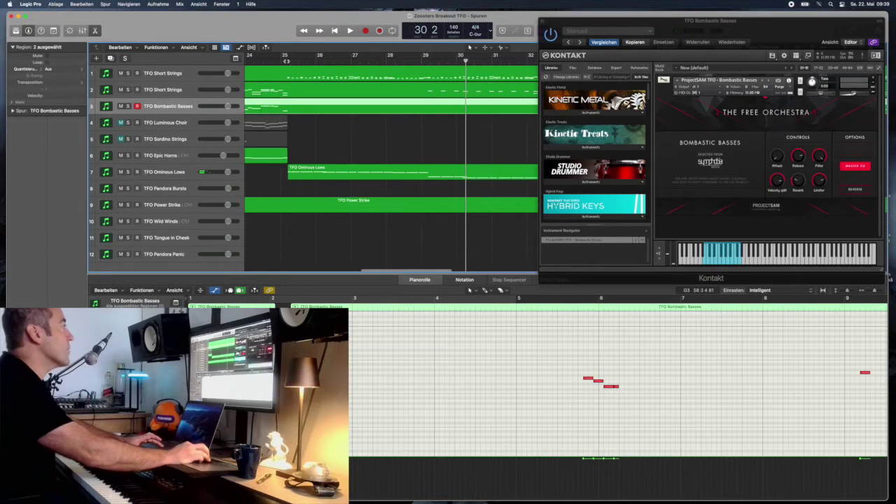
pyautogui.press('space')
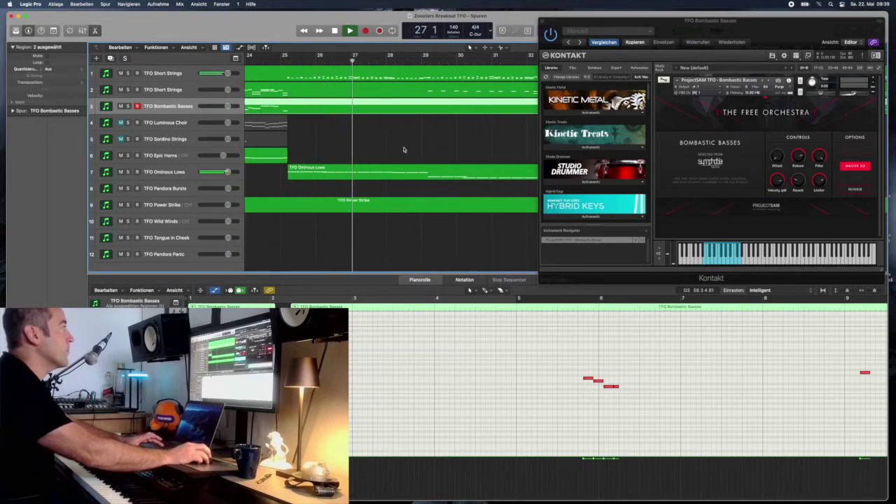
pyautogui.press('space')
pyautogui.hscroll(6, 403, 149)
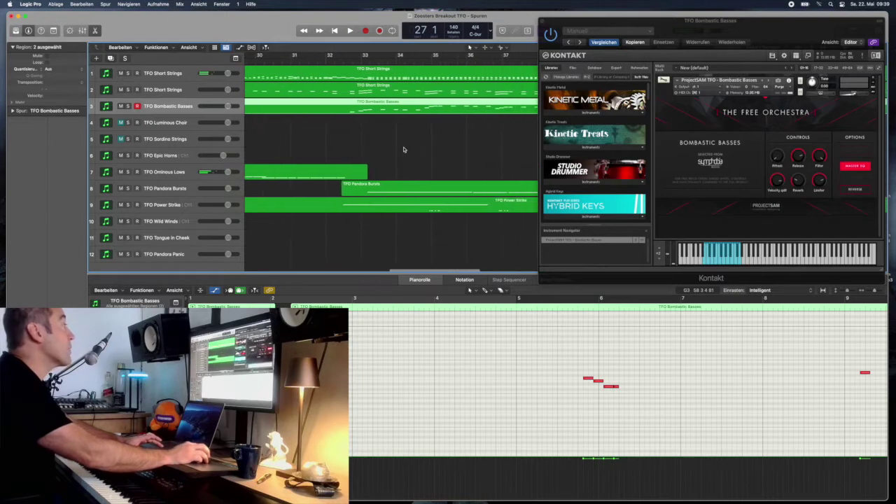
# - Select and solo TFO Pandora Bursts, then play and stop its part
pyautogui.click(369, 189)
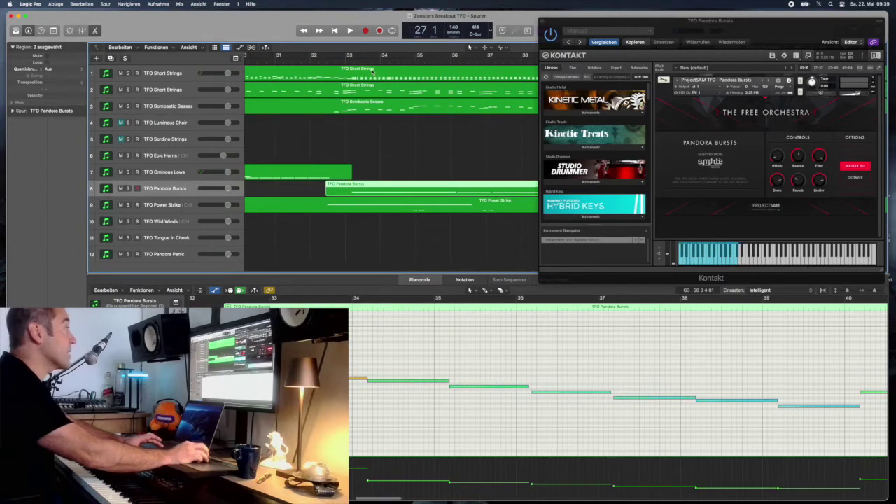
pyautogui.click(128, 189)
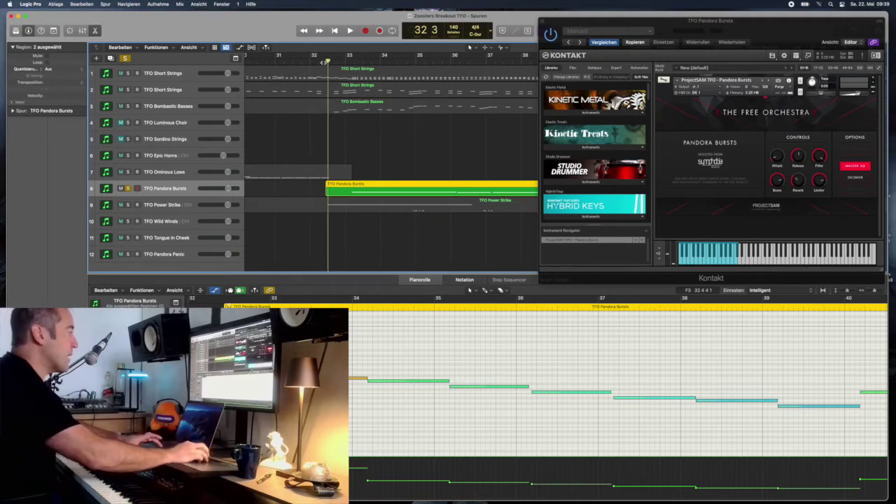
pyautogui.press('space')
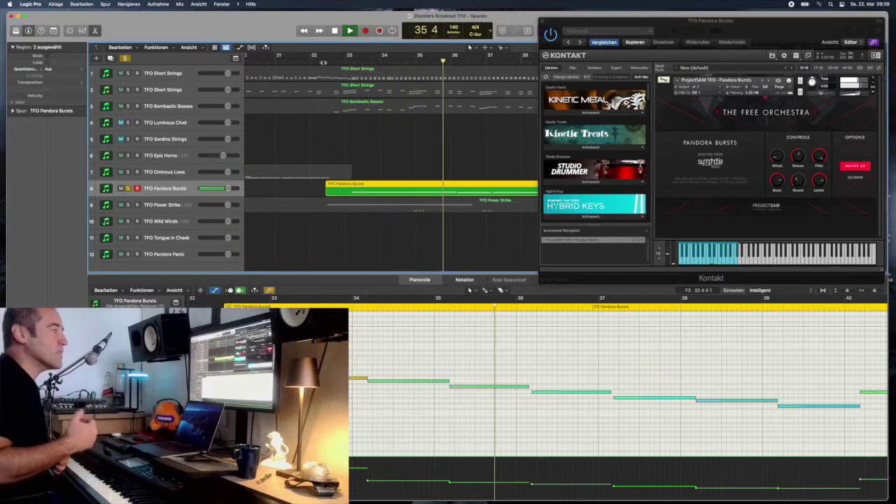
pyautogui.press('space')
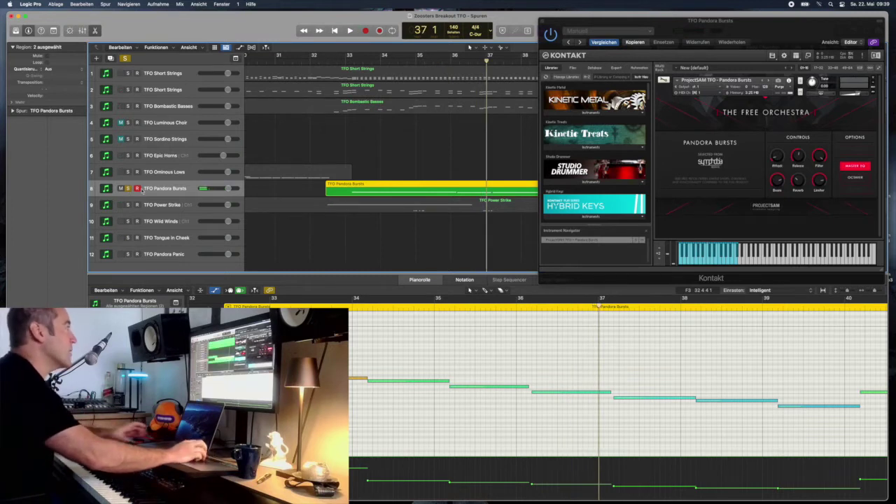
# - Clear the Pandora Bursts solo and play it with the full arrangement, stopping at bar 35
pyautogui.press('s')
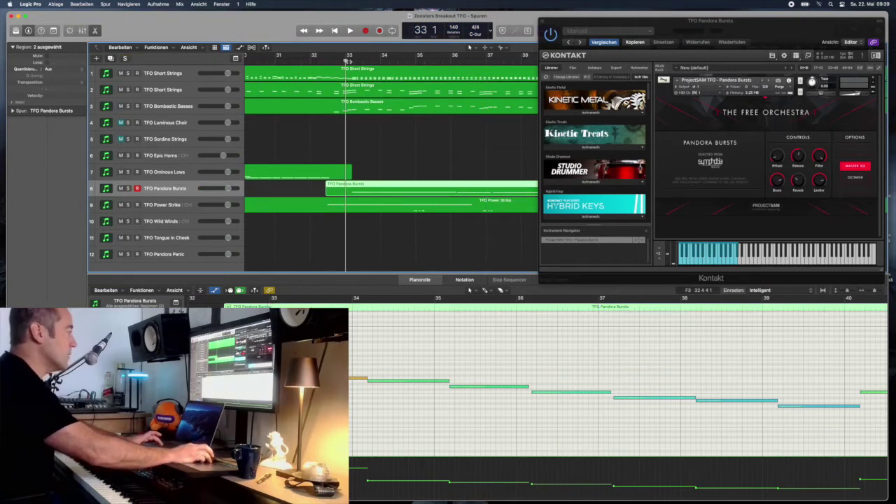
pyautogui.press('space')
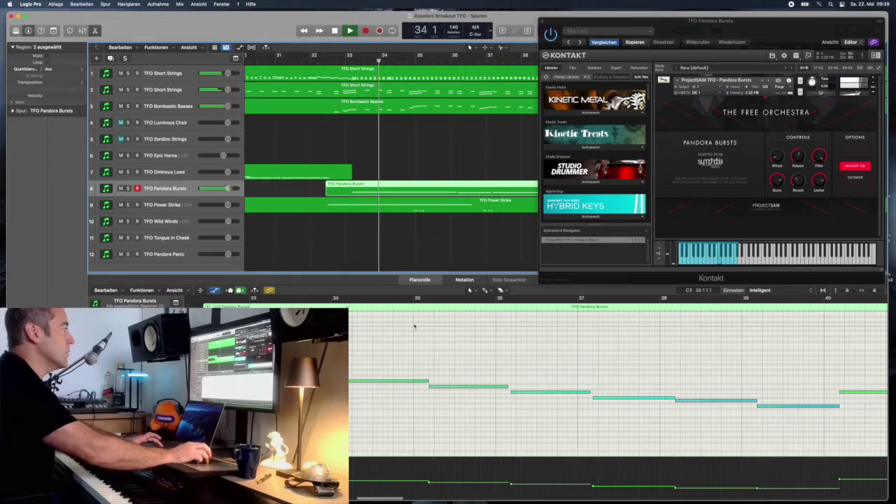
pyautogui.press('space')
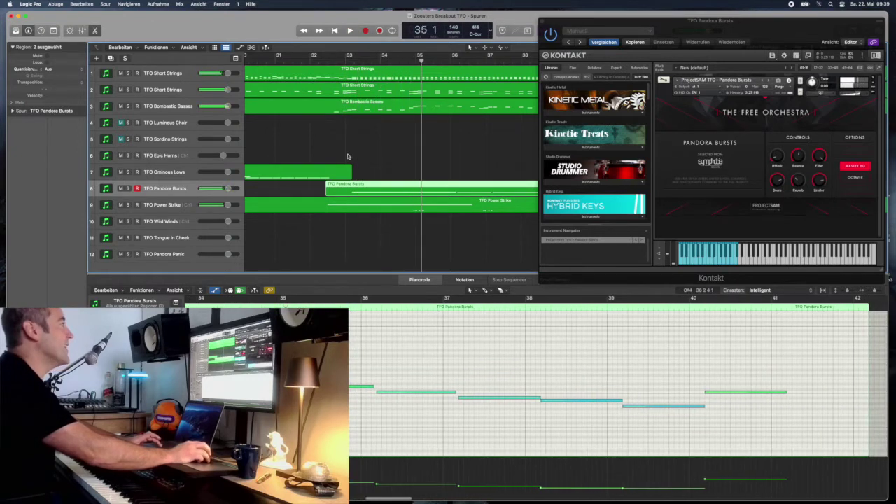
# - Select and solo TFO Short Strings, showing its notes, and play through its part
pyautogui.click(377, 89)
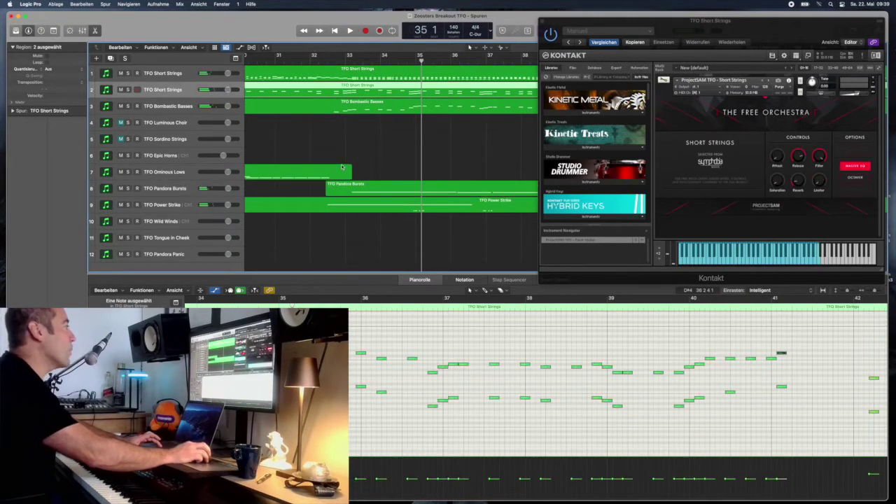
pyautogui.hscroll(5, 378, 153)
pyautogui.hscroll(8, 422, 346)
pyautogui.hscroll(8, 422, 346)
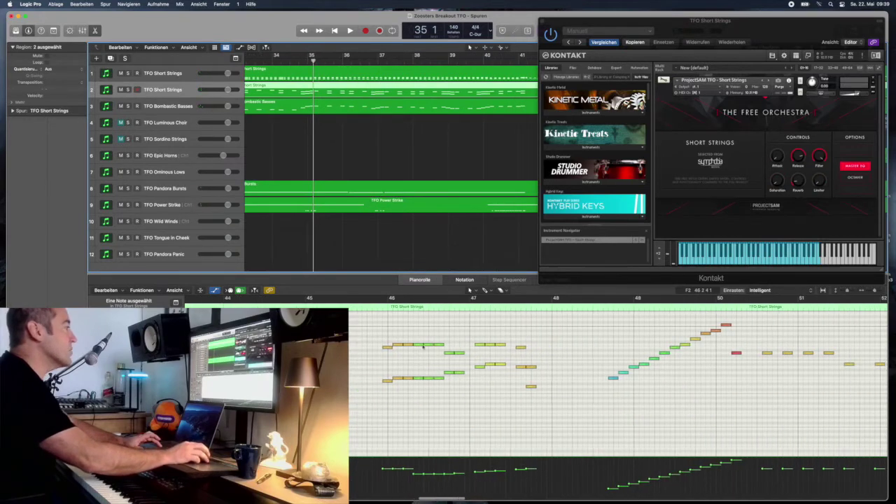
pyautogui.click(128, 89)
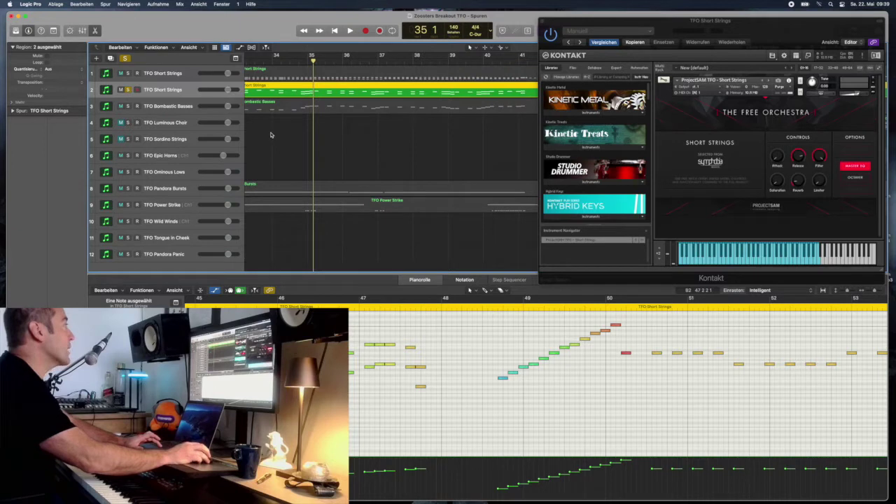
pyautogui.hscroll(2, 533, 393)
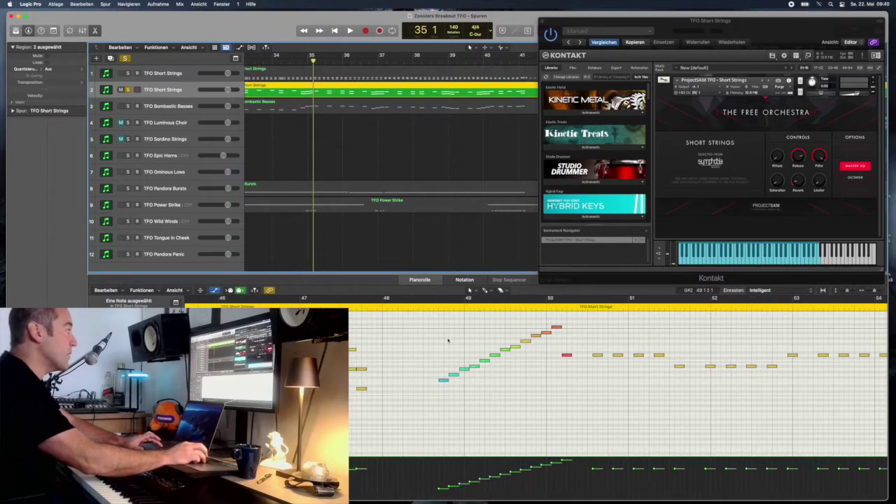
pyautogui.hscroll(-3, 448, 341)
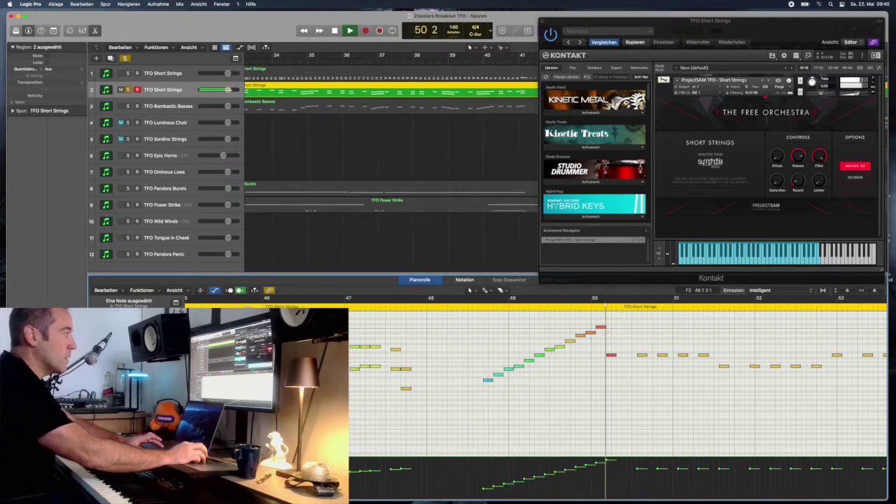
pyautogui.press('space')
# - Replay the string run from bar 48 twice, stopping around bar 50
pyautogui.click(469, 309)
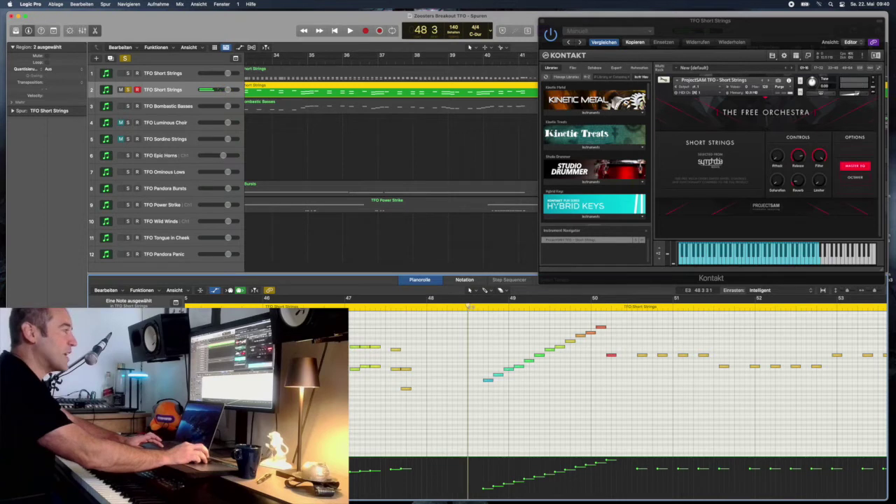
pyautogui.press('space')
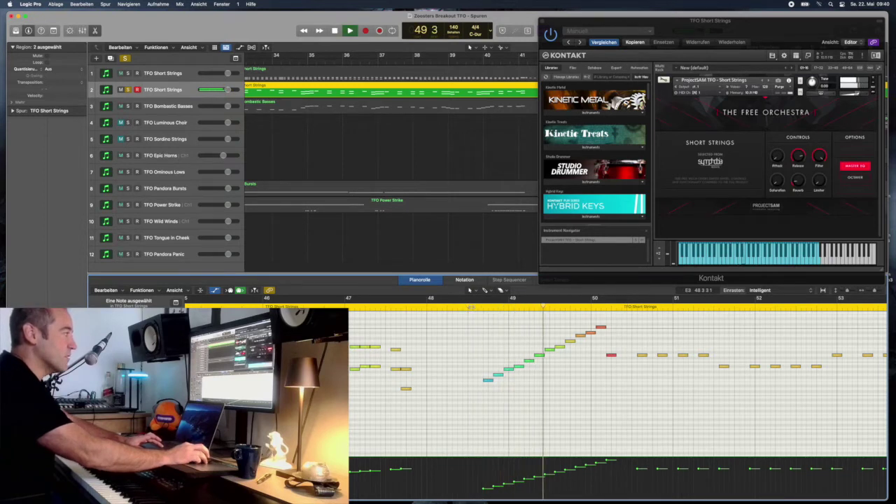
pyautogui.press('space')
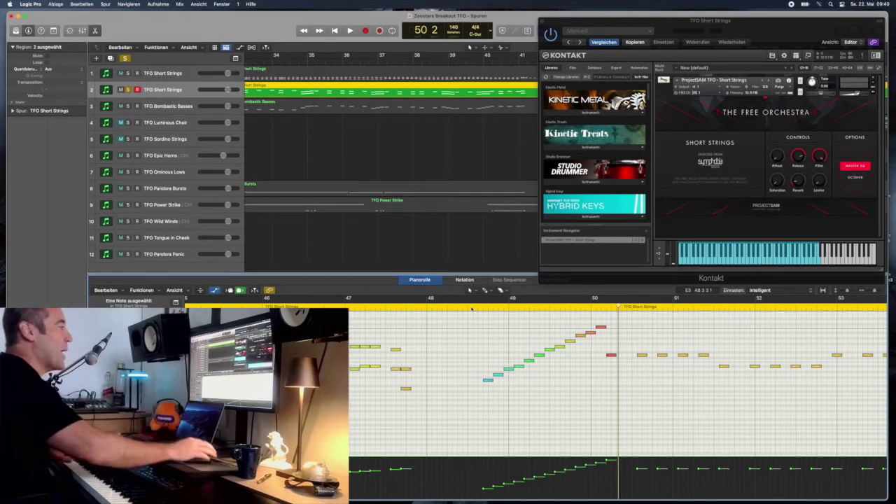
pyautogui.click(469, 307)
pyautogui.press('space')
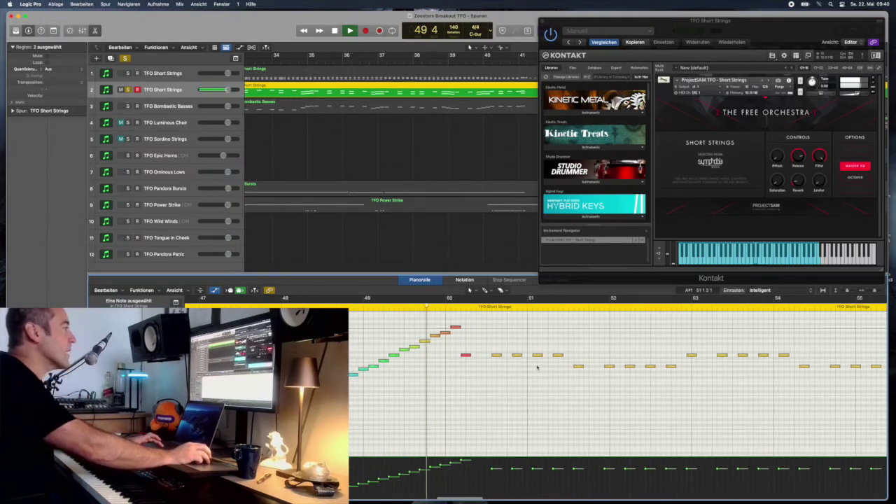
pyautogui.press('space')
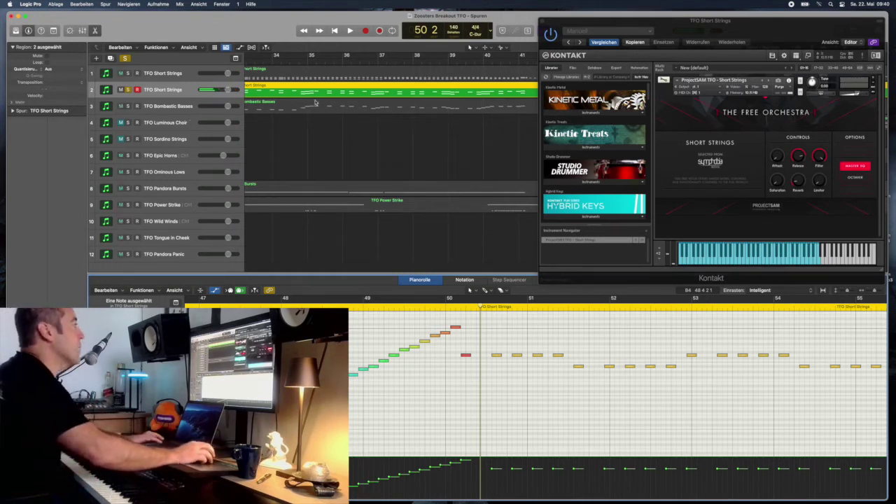
pyautogui.hscroll(3, 328, 131)
# - Clear the Short Strings solo and play the full arrangement from bar 50 to about bar 52
pyautogui.hscroll(10, 328, 132)
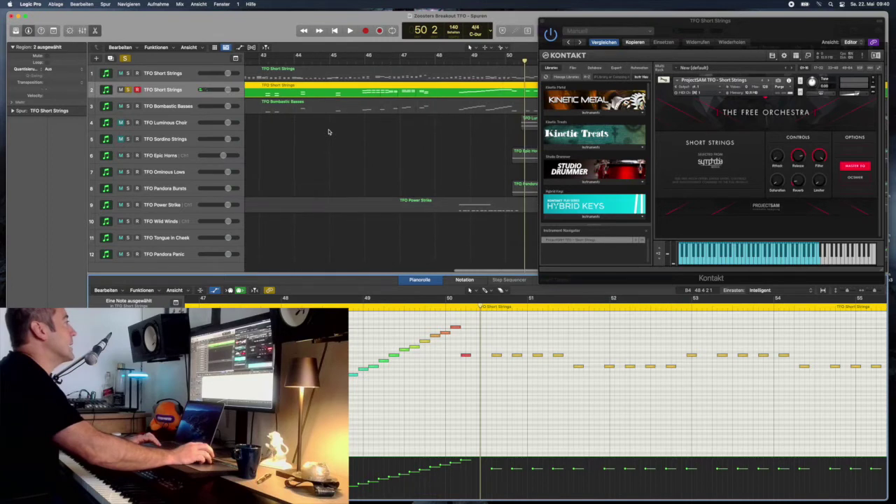
pyautogui.hscroll(7, 328, 131)
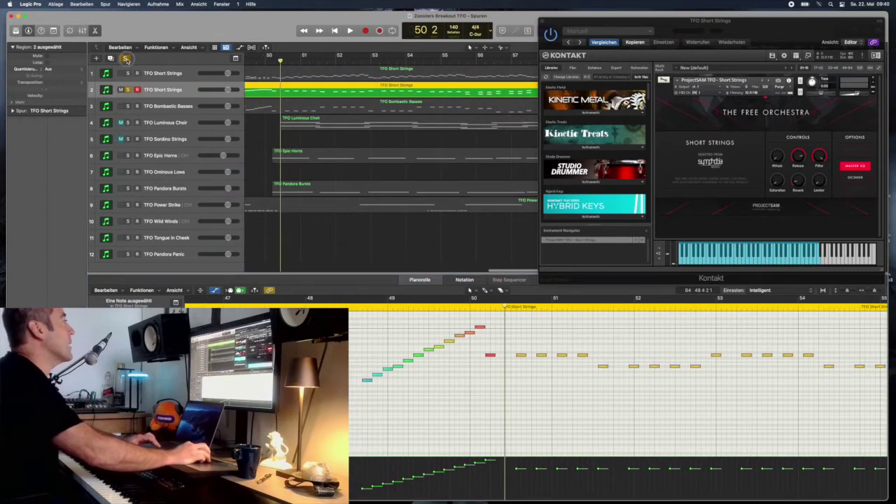
pyautogui.press('s')
pyautogui.press(',')
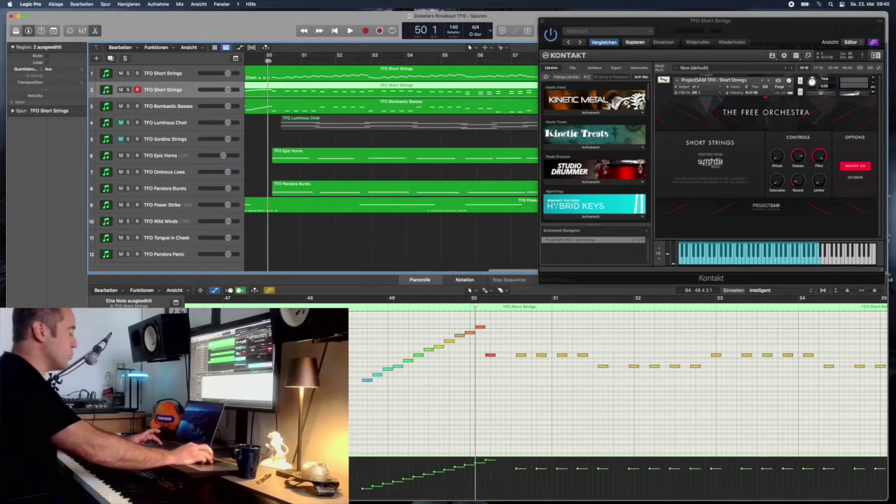
pyautogui.press('space')
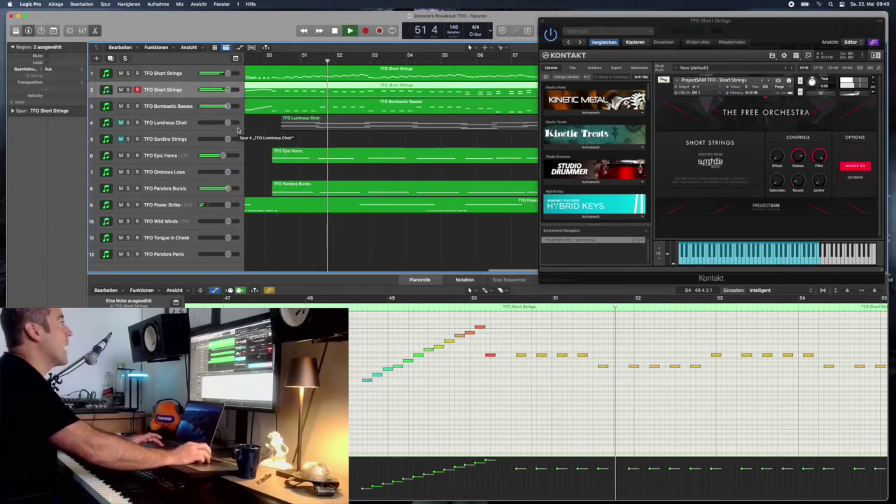
pyautogui.press('space')
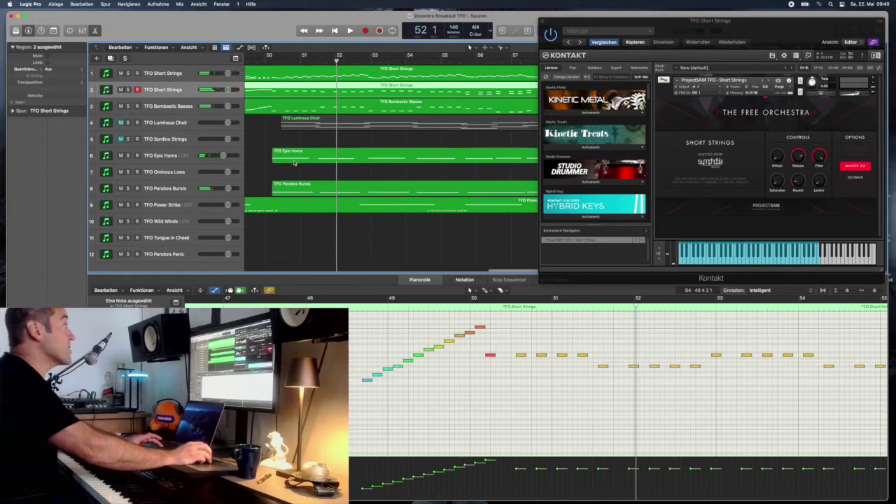
# - Solo Pandora Bursts, Epic Horns and Luminous Choir, playing from bar 50 and showing Luminous Choir
pyautogui.click(127, 188)
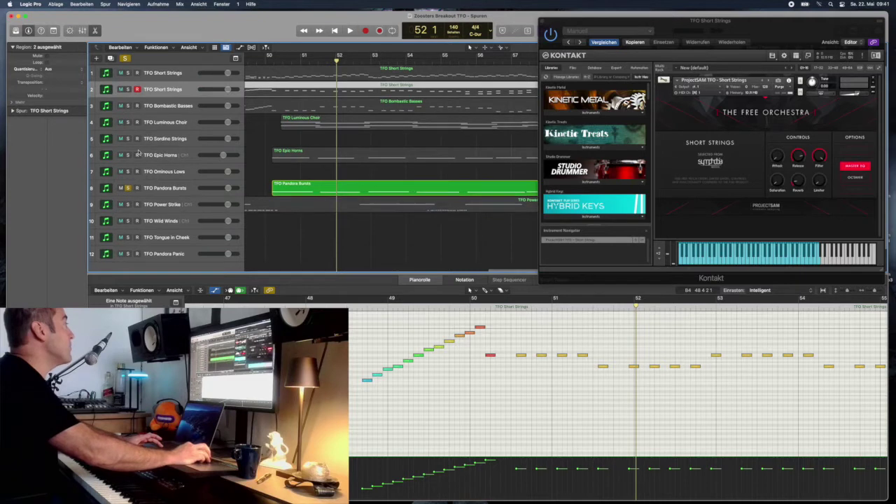
pyautogui.click(127, 155)
pyautogui.press('space')
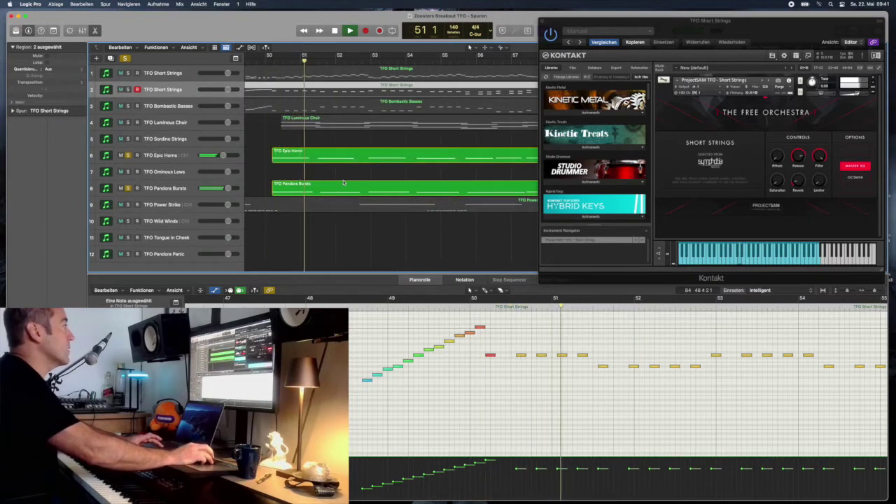
pyautogui.press('space')
pyautogui.click(127, 122)
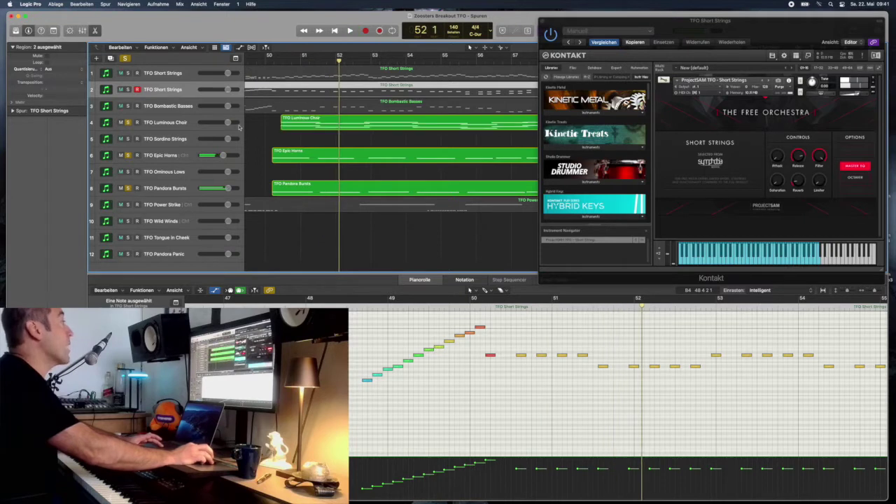
pyautogui.press('space')
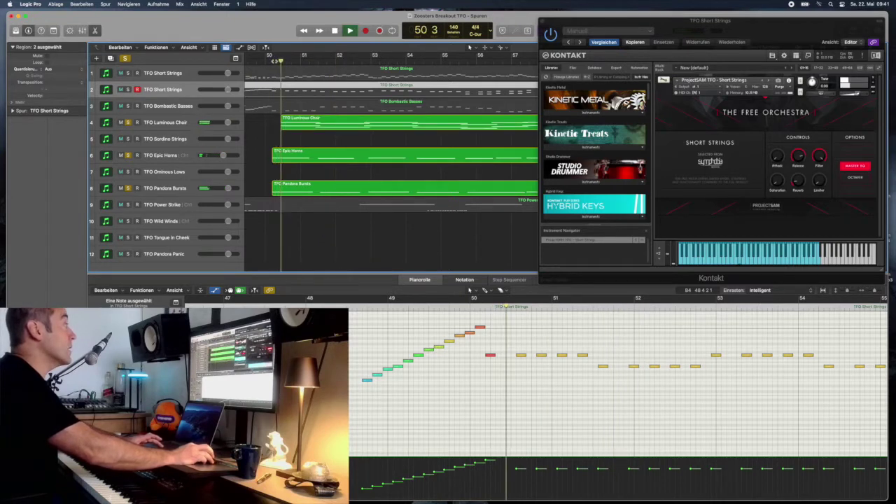
pyautogui.click(180, 123)
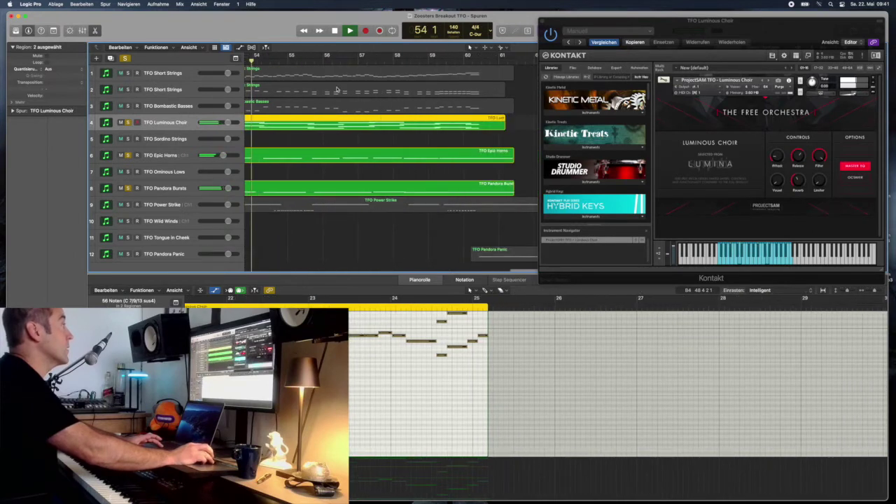
# - Unsolo Pandora Bursts, Epic Horns and Luminous Choir, and show TFO Short Strings in Kontakt
pyautogui.click(127, 189)
pyautogui.click(127, 156)
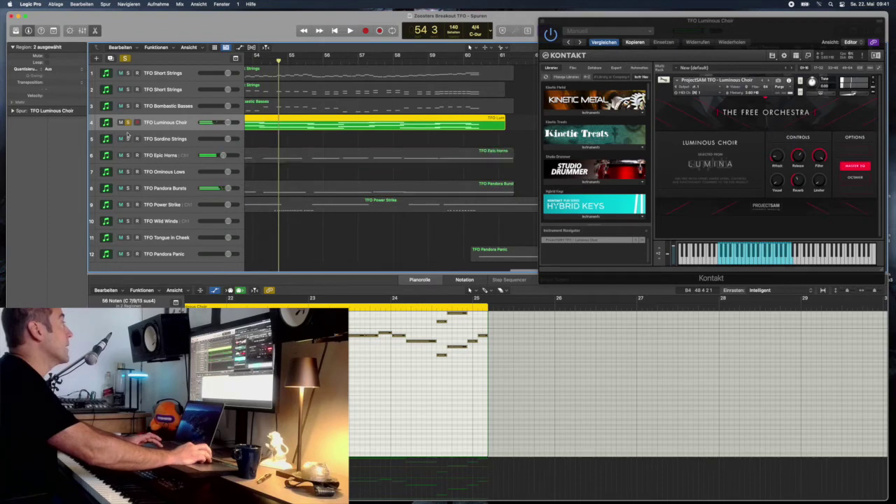
pyautogui.click(127, 123)
pyautogui.click(162, 73)
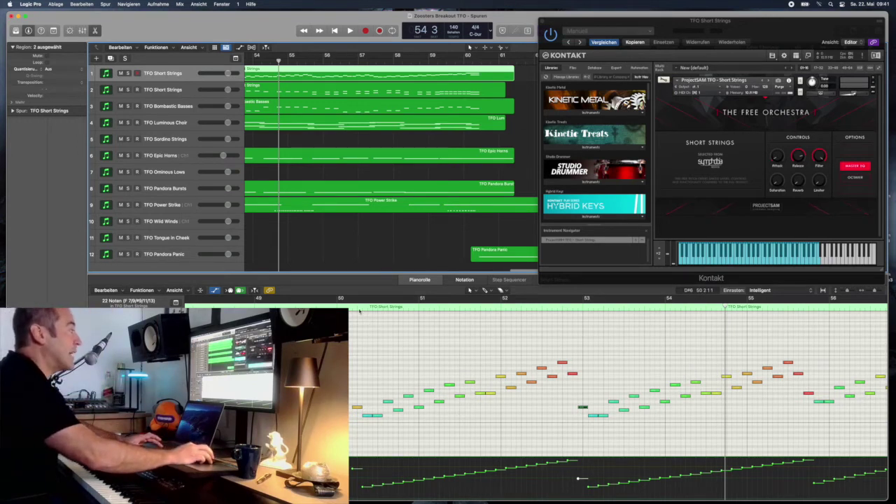
# - Play from bar 50 with TFO Short Strings soloed, stopping around bar 60
pyautogui.press('space')
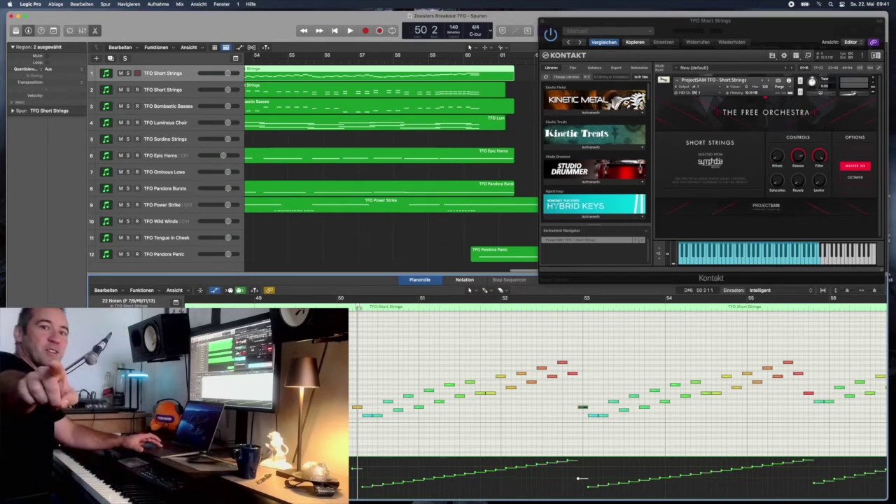
pyautogui.press('space')
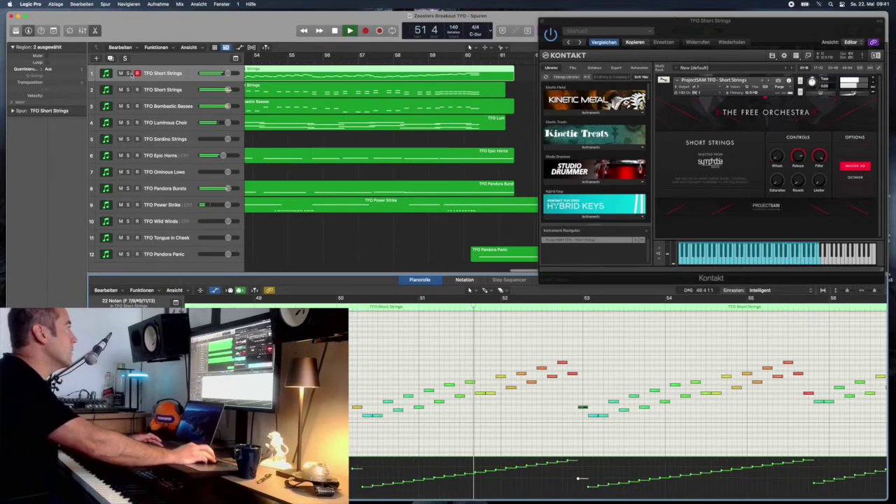
pyautogui.press('s')
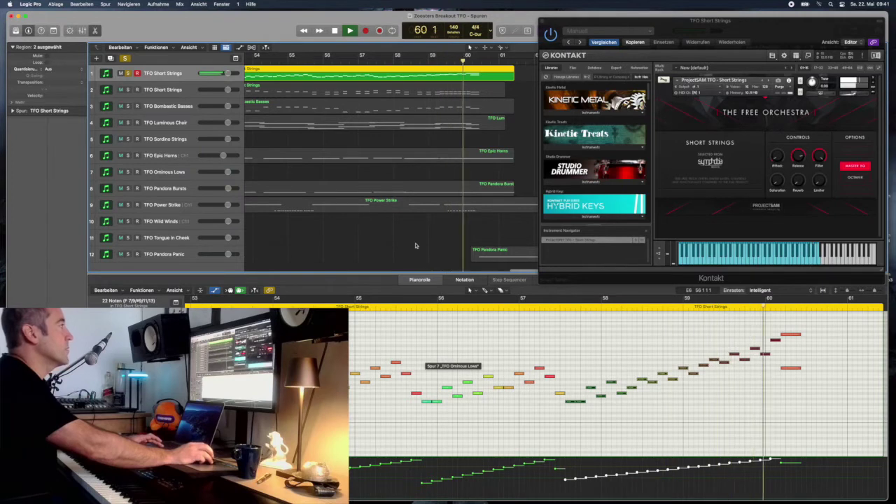
pyautogui.press('space')
# - Solo only TFO Pandora Panic, show it in Kontakt, and play it from bar 60 2
pyautogui.scroll(-3, 415, 246)
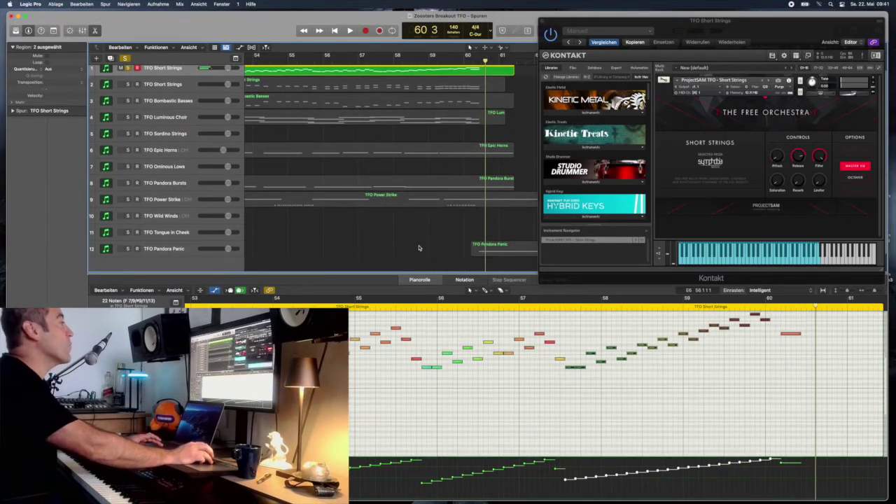
pyautogui.click(127, 250)
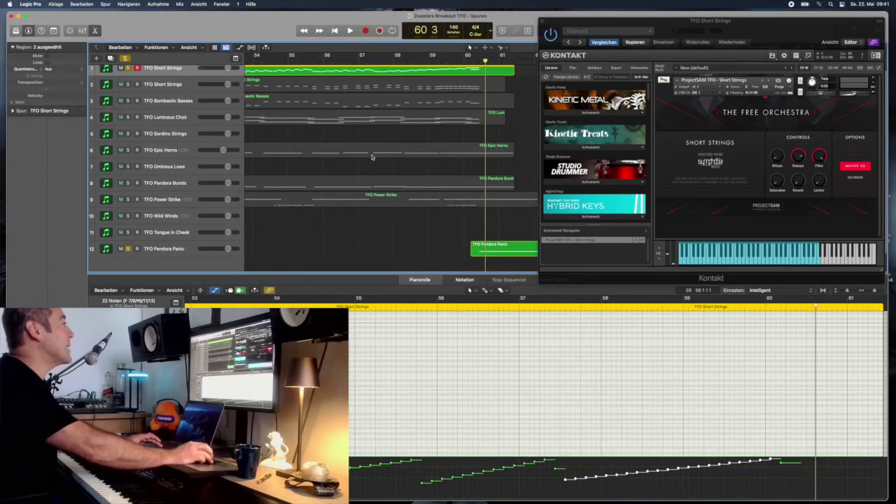
pyautogui.click(127, 68)
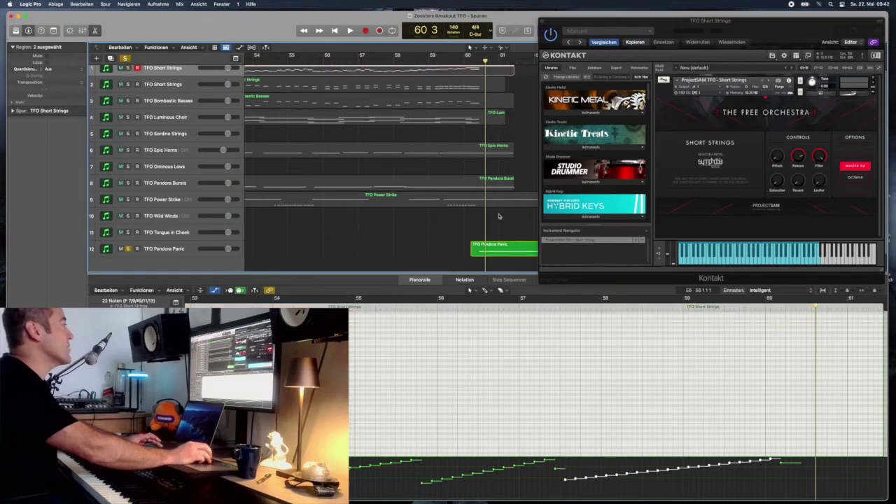
pyautogui.click(159, 249)
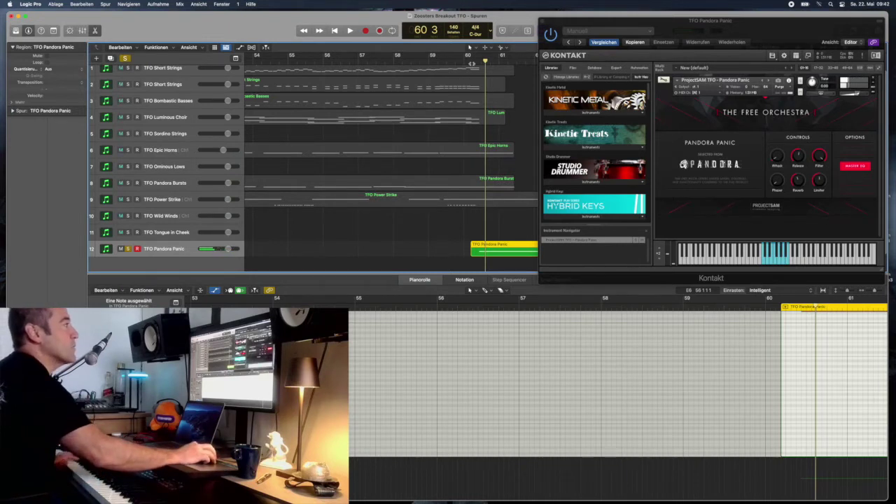
pyautogui.click(472, 62)
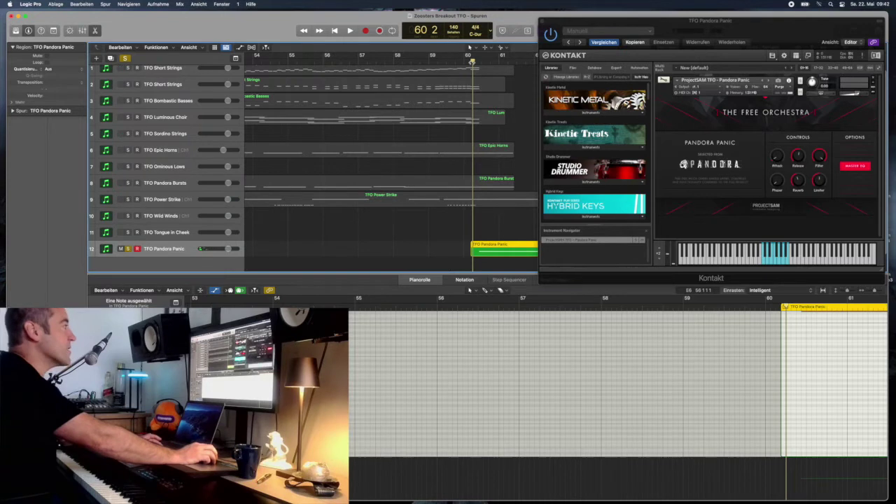
pyautogui.press('space')
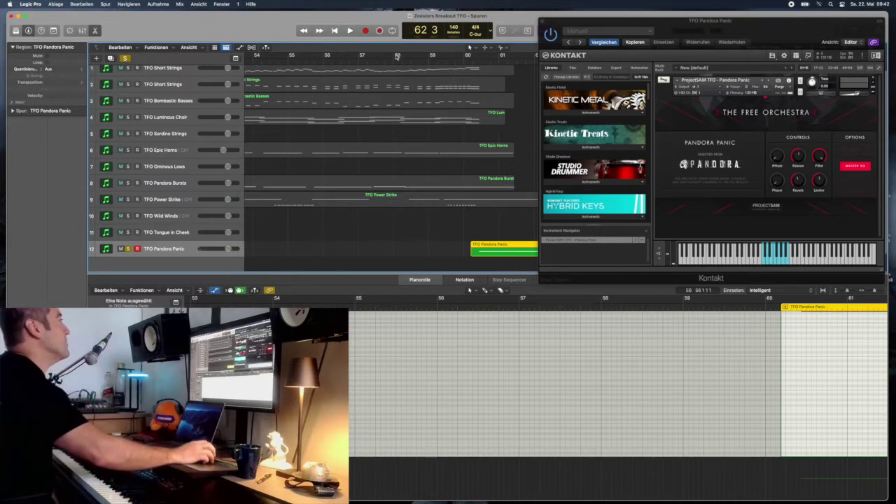
# - Open Zoosters BreakOut Full OE from recent projects, closing the current project
pyautogui.click(55, 4)
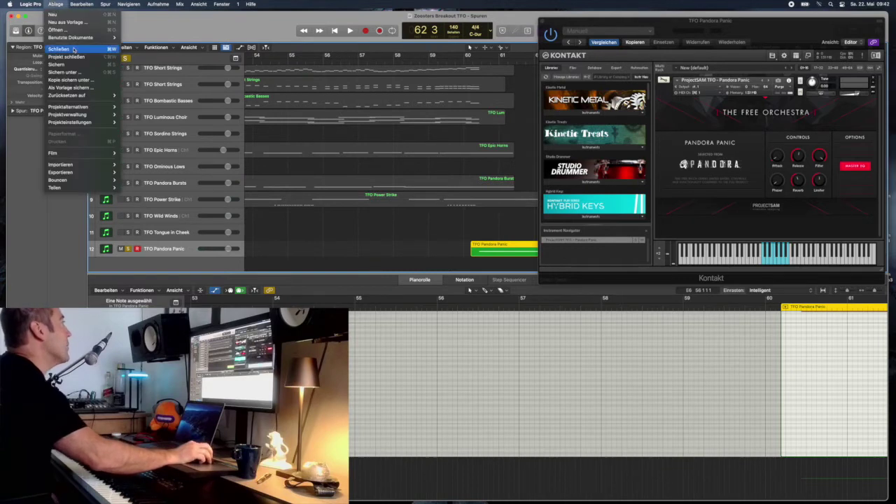
pyautogui.moveTo(77, 37)
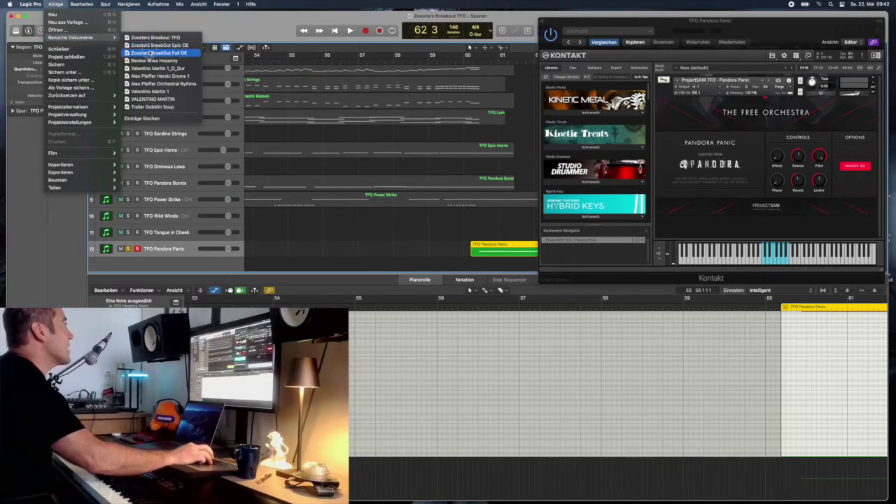
pyautogui.click(149, 46)
pyautogui.click(432, 186)
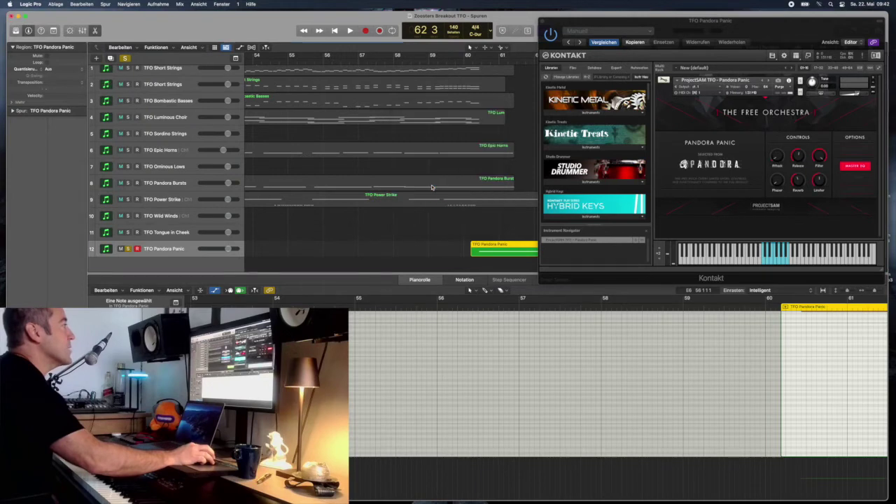
pyautogui.click(446, 192)
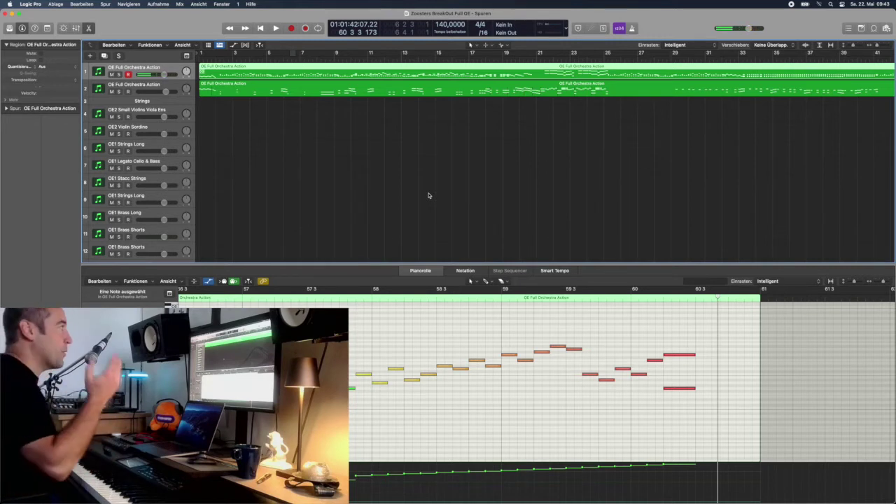
# - Solo the second OE Full Orchestra Action track and return the playhead to the start
pyautogui.click(144, 88)
pyautogui.hotkey('ctrl', 's')
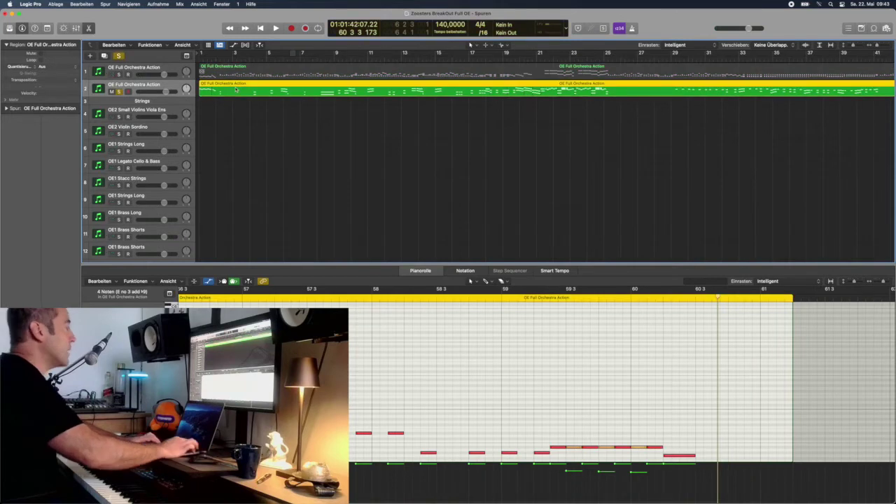
pyautogui.press('Return')
pyautogui.hscroll(-10, 559, 378)
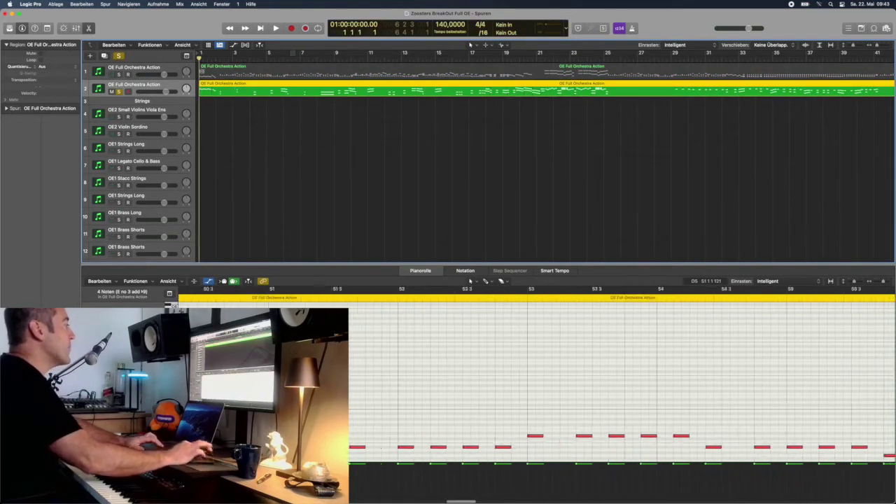
# - Play the soloed part from the start, jump ahead to bar 13, then stop
pyautogui.hscroll(-15, 560, 378)
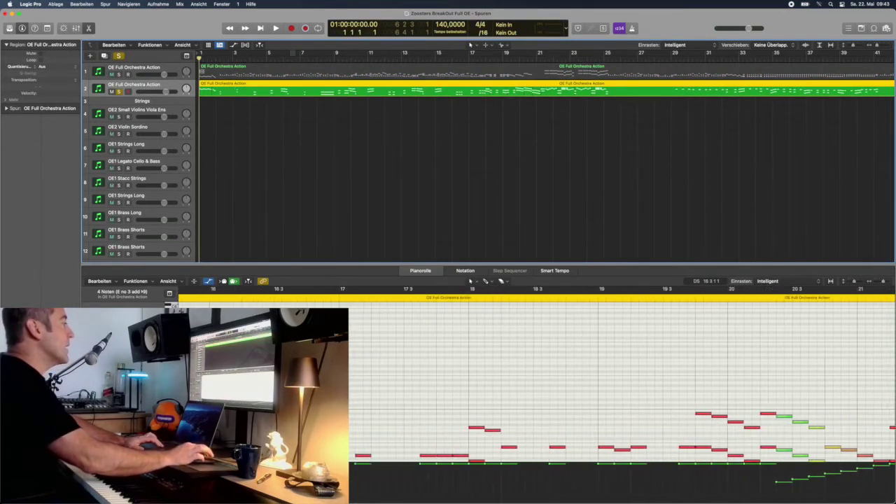
pyautogui.hscroll(-10, 621, 377)
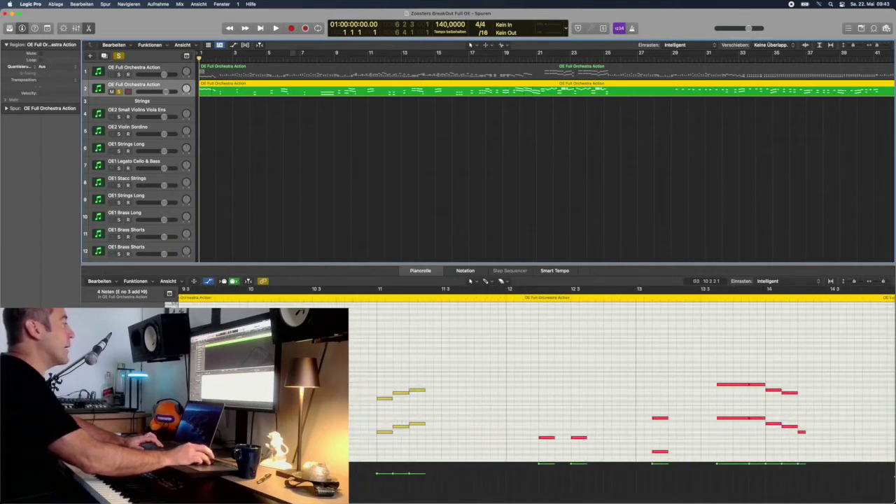
pyautogui.hscroll(-5, 621, 377)
pyautogui.press('space')
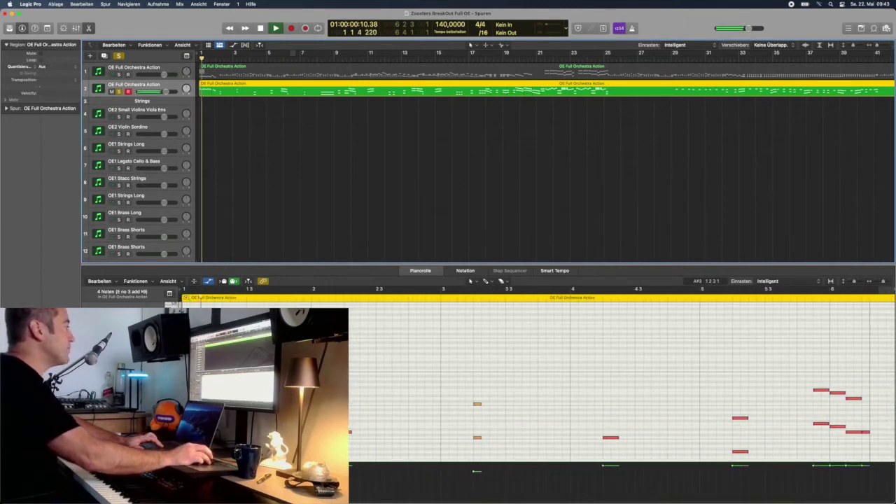
pyautogui.hscroll(4, 621, 378)
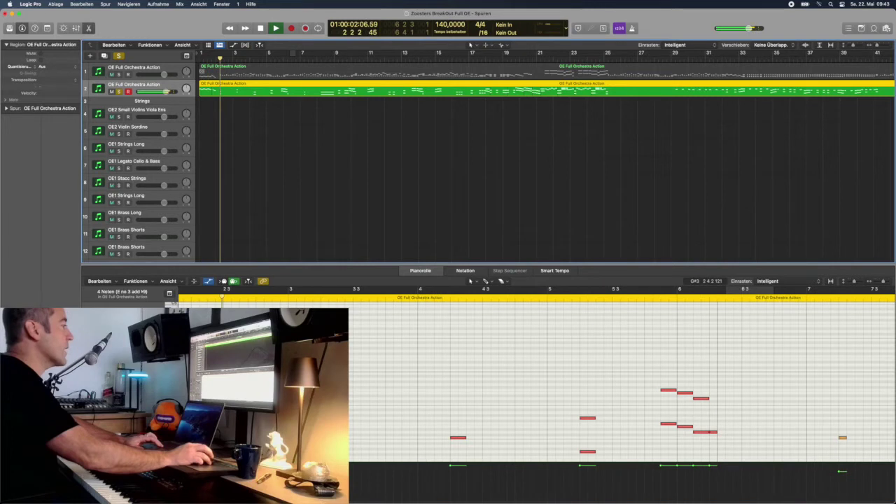
pyautogui.hscroll(2, 621, 378)
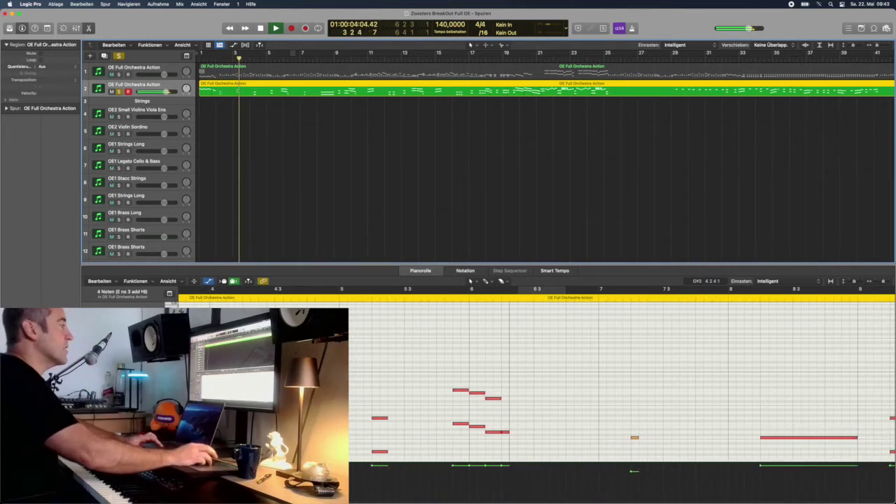
pyautogui.hscroll(2, 621, 378)
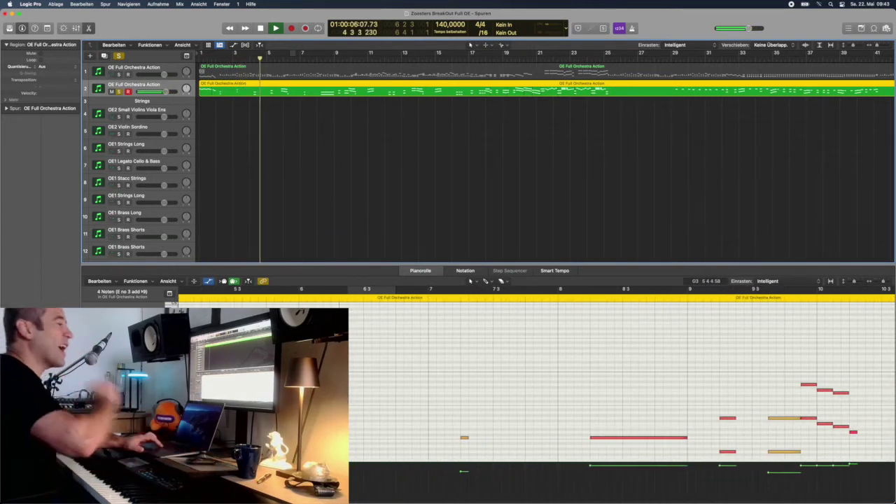
pyautogui.hscroll(10, 484, 381)
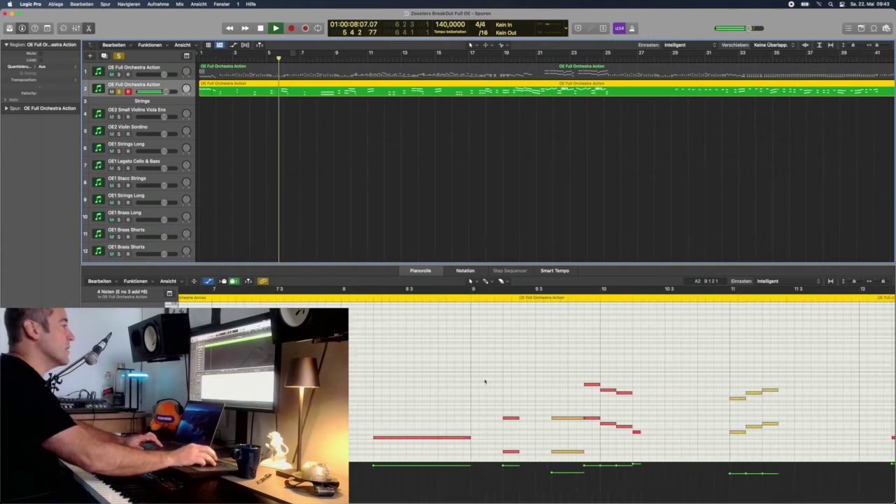
pyautogui.hscroll(8, 484, 382)
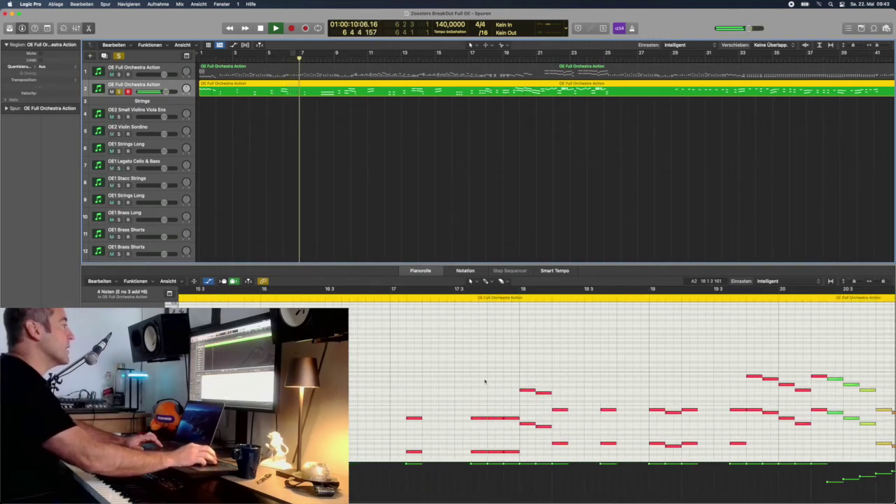
pyautogui.hscroll(-1, 484, 382)
pyautogui.click(224, 289)
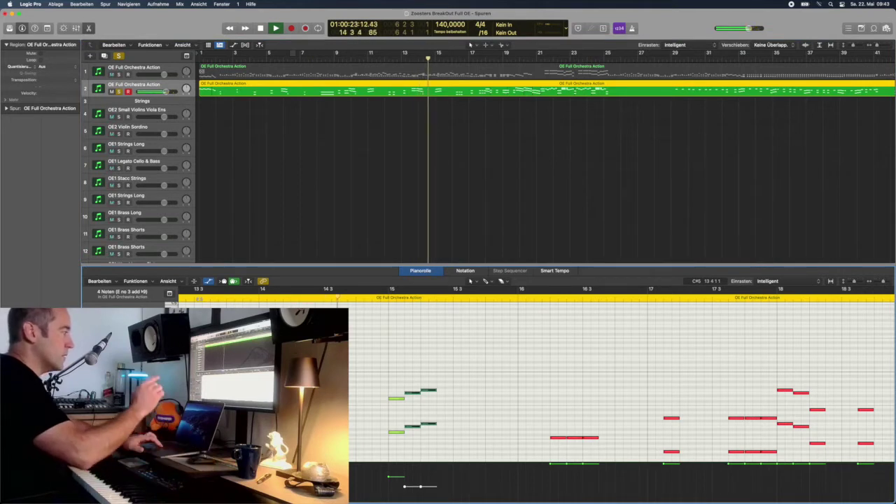
pyautogui.press('space')
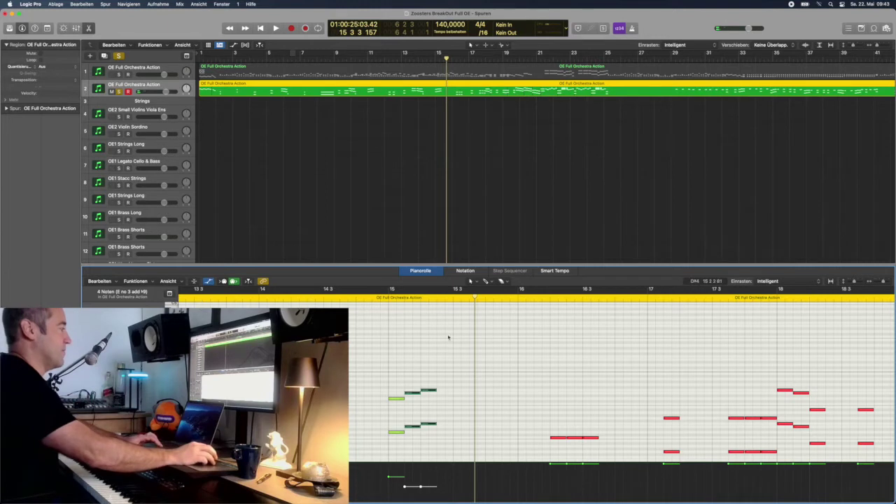
# - Play the OE Full Orchestra Action part from bar 19.3 until bar 21
pyautogui.hscroll(15, 490, 353)
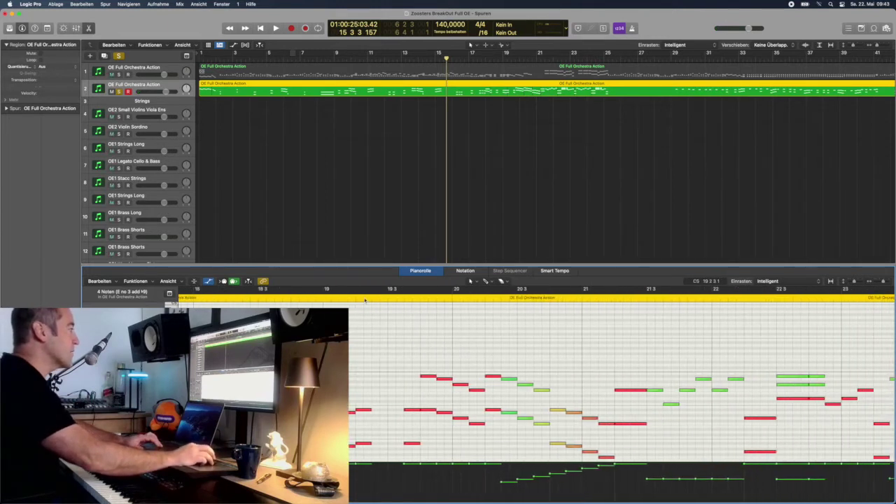
pyautogui.click(386, 299)
pyautogui.press('space')
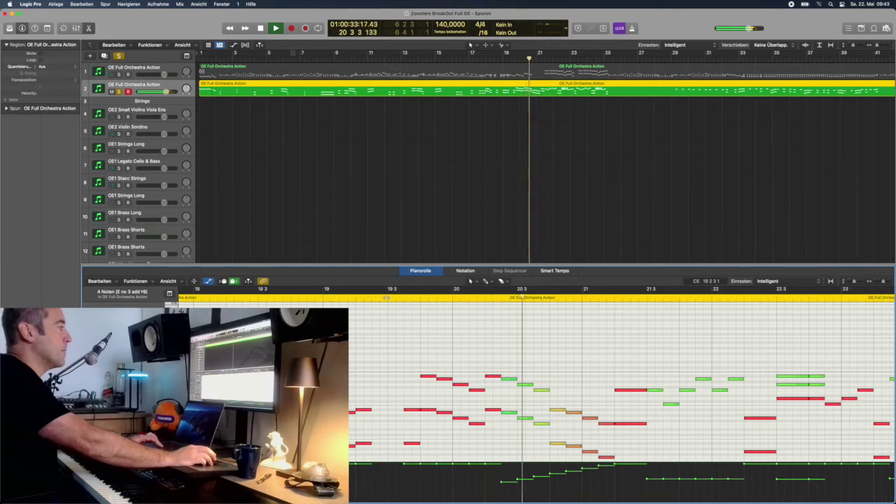
pyautogui.press('space')
# - Scroll to the end of the part and select the first track's region
pyautogui.hscroll(10, 504, 356)
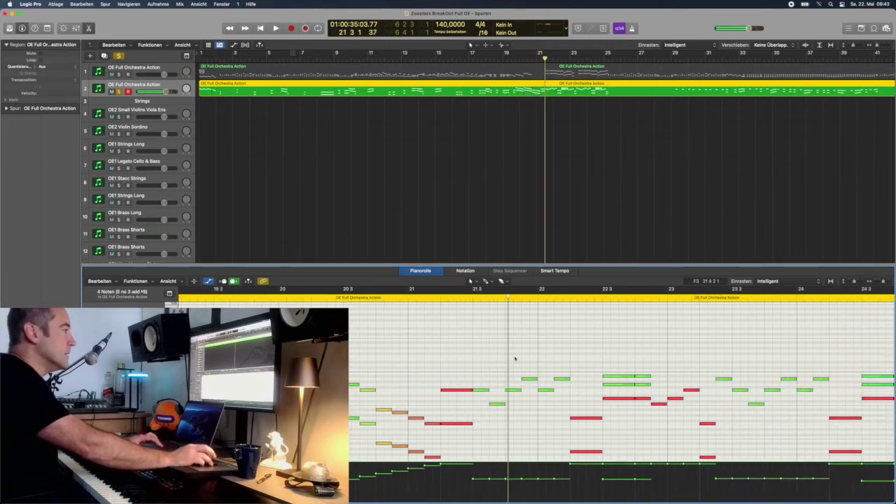
pyautogui.hscroll(20, 514, 359)
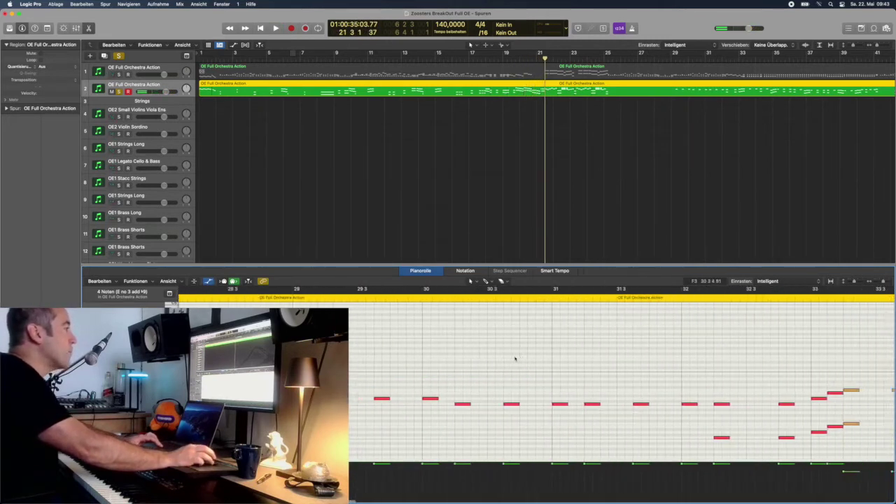
pyautogui.hscroll(20, 515, 359)
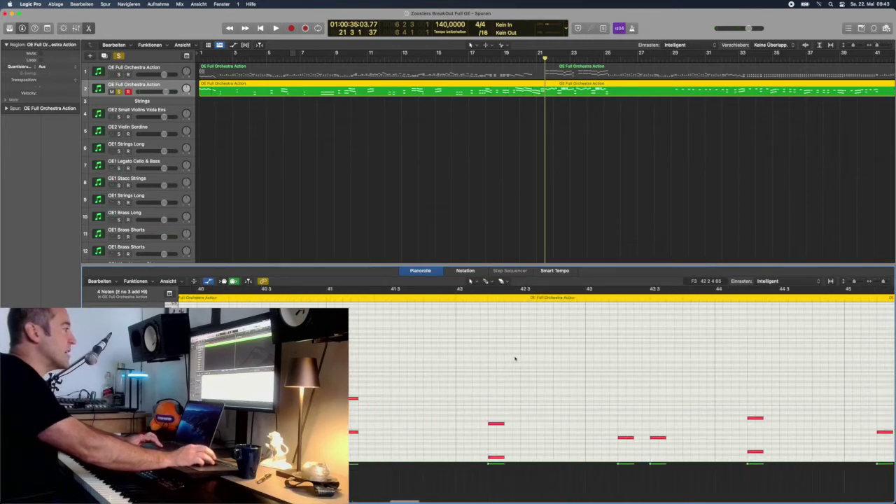
pyautogui.hscroll(15, 514, 359)
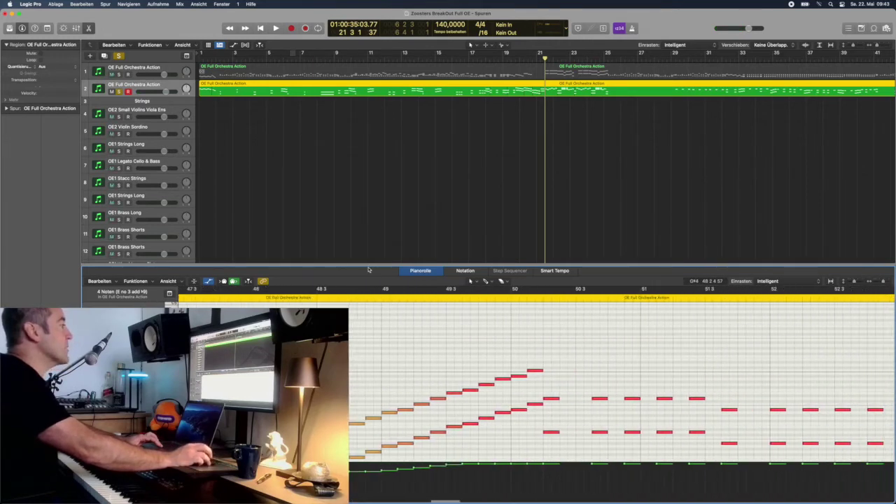
pyautogui.hscroll(20, 418, 371)
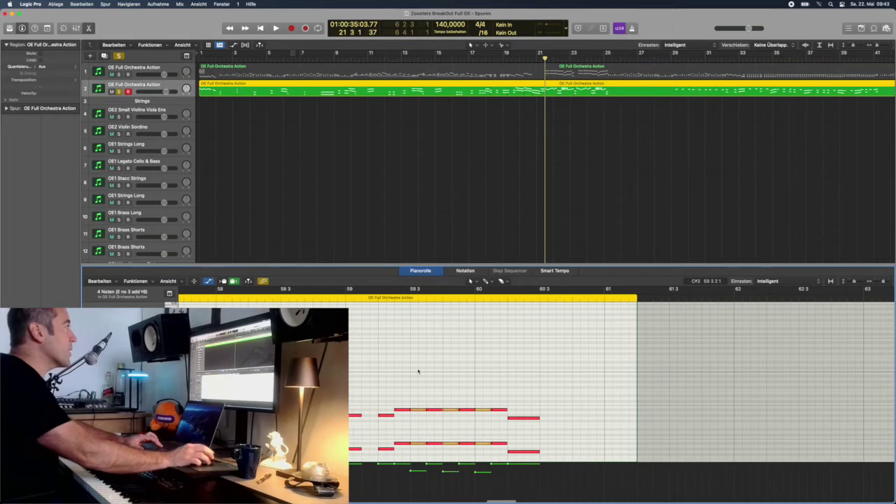
pyautogui.click(249, 76)
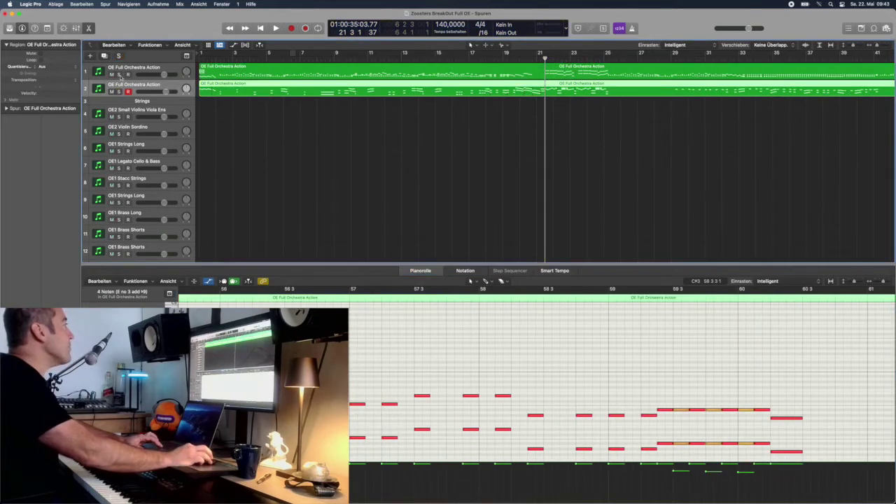
# - Show the first track's notes and play the part from around bar 4
pyautogui.click(246, 74)
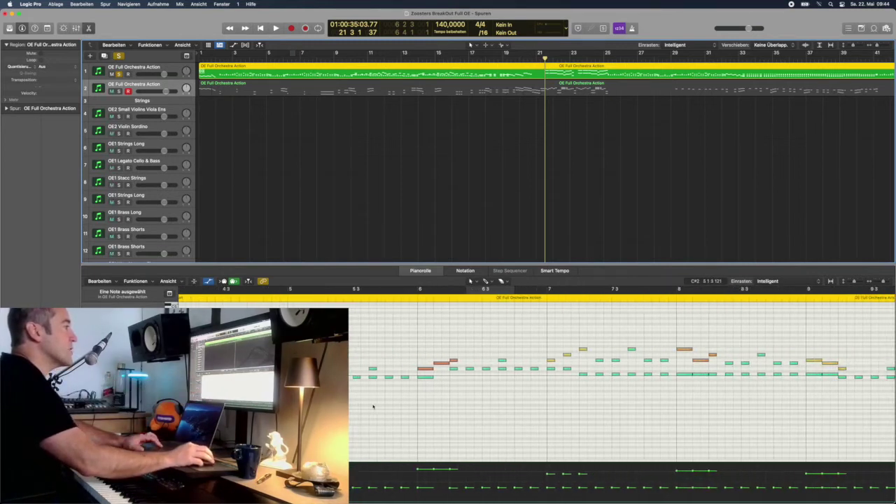
pyautogui.hscroll(10, 373, 406)
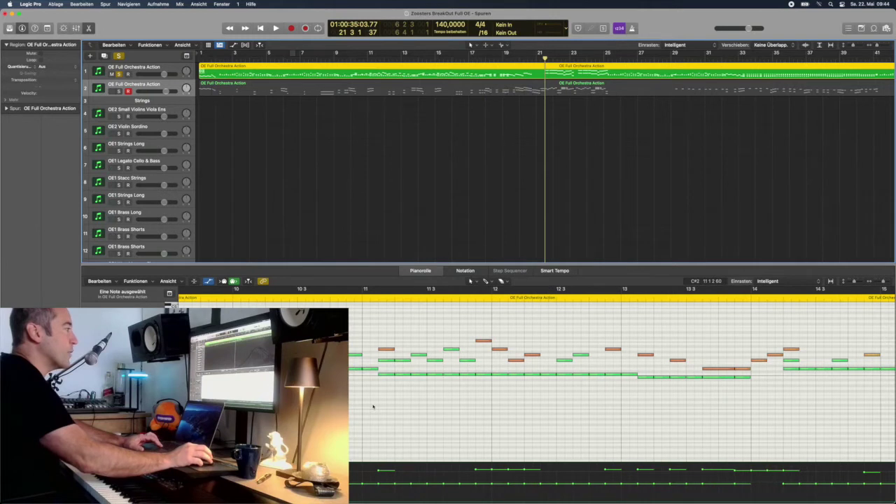
pyautogui.hscroll(-10, 373, 406)
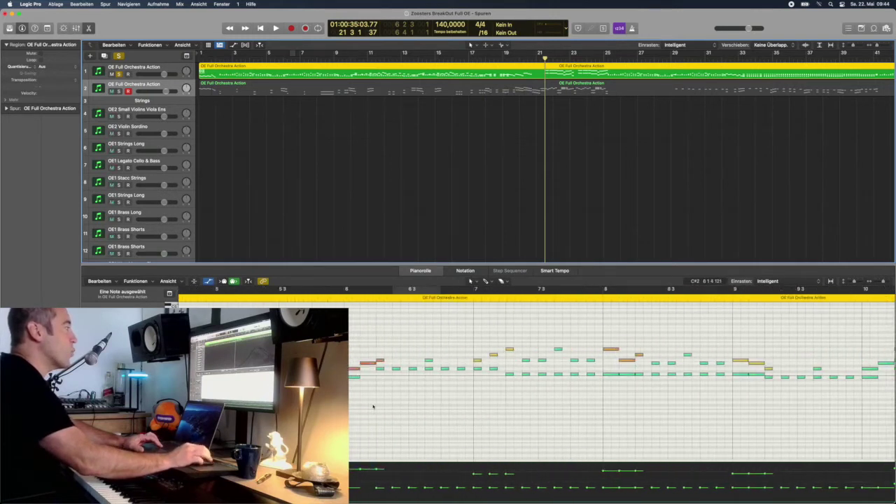
pyautogui.hscroll(-3, 373, 406)
pyautogui.doubleClick(270, 300)
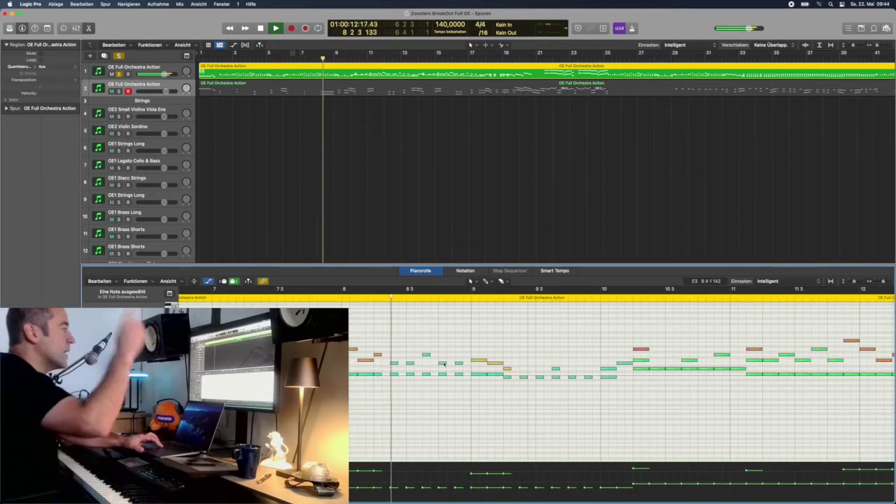
pyautogui.press('space')
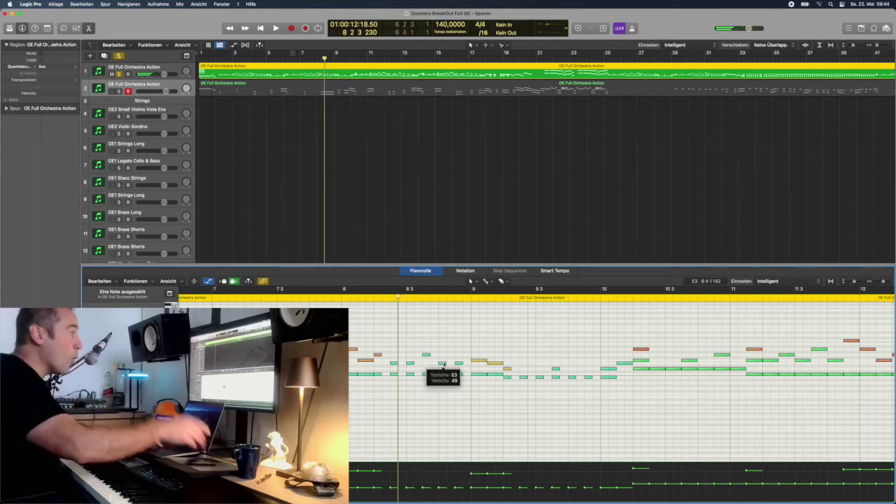
# - Resume playback, stop at bar 13, and browse the later bars of the part
pyautogui.hscroll(2, 443, 366)
pyautogui.hscroll(2, 443, 364)
pyautogui.press('space')
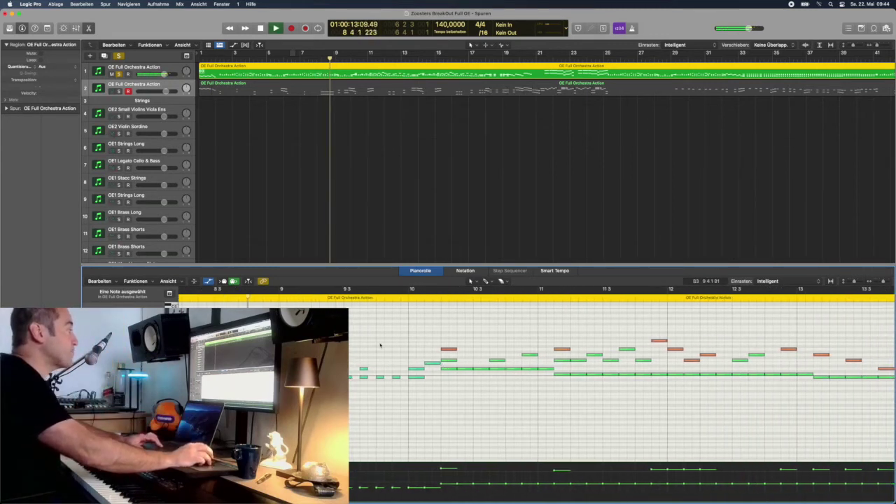
pyautogui.hscroll(4, 434, 387)
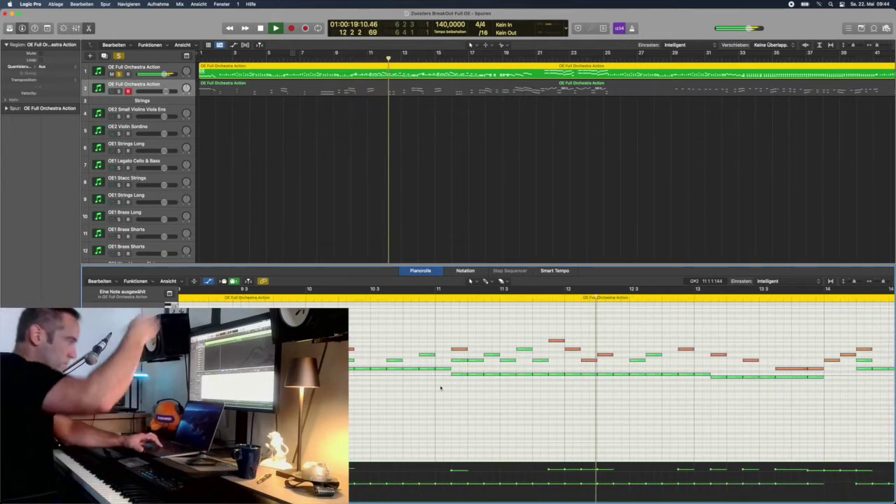
pyautogui.hscroll(5, 657, 359)
pyautogui.hscroll(10, 656, 359)
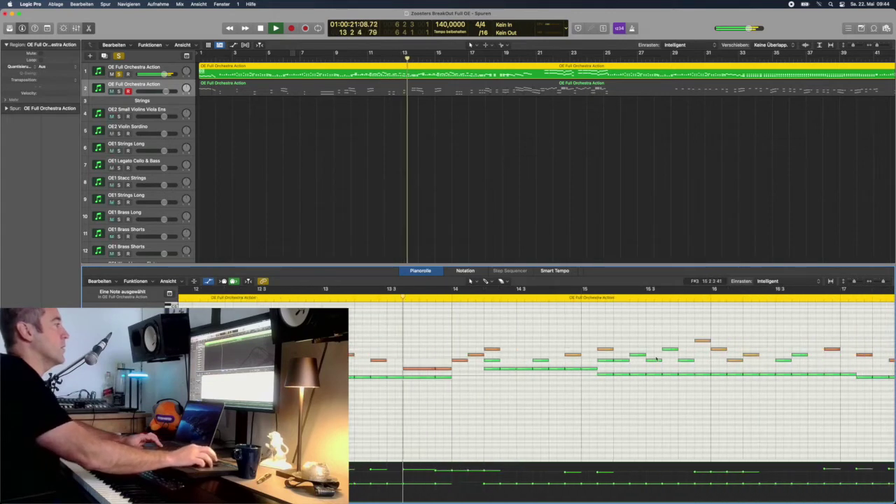
pyautogui.press('space')
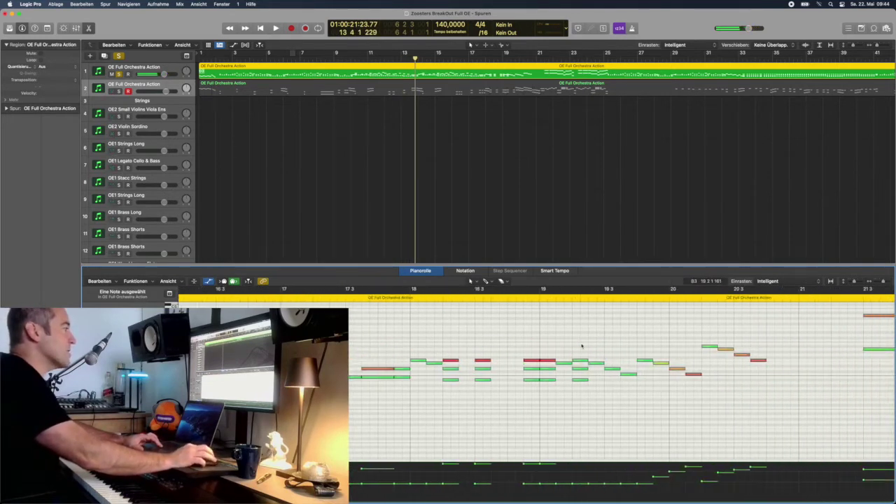
pyautogui.hscroll(20, 581, 346)
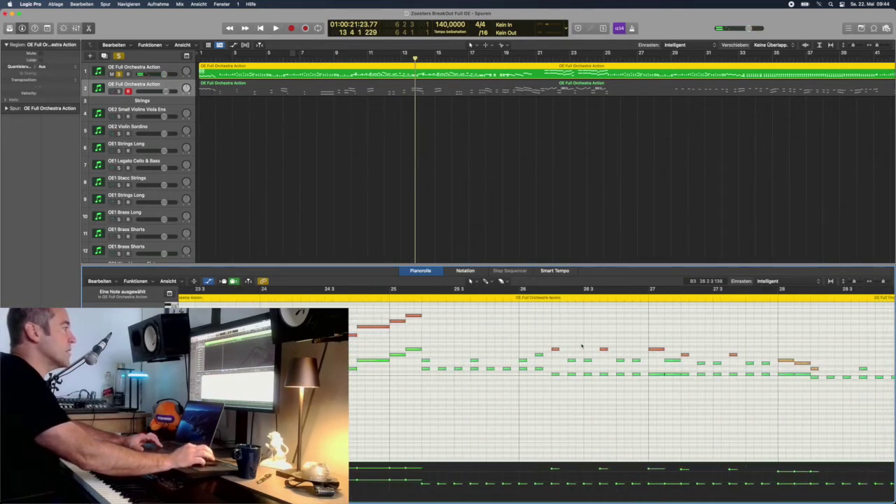
pyautogui.hscroll(20, 581, 346)
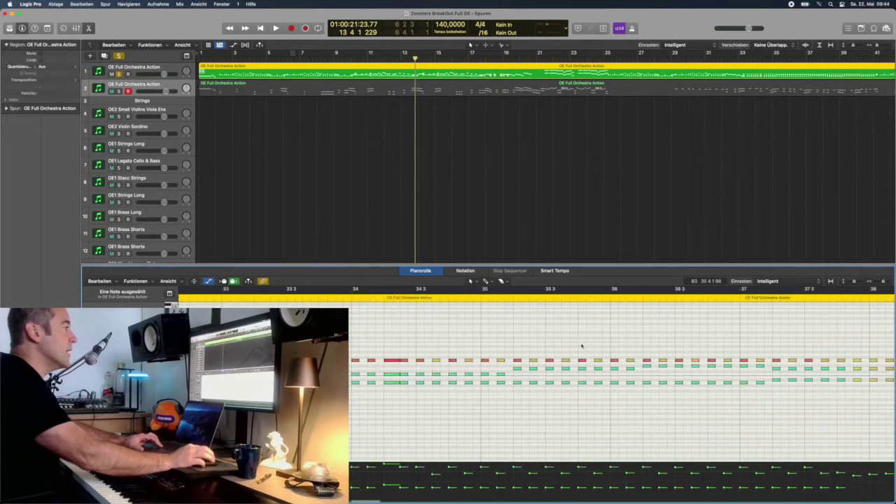
pyautogui.hscroll(6, 581, 345)
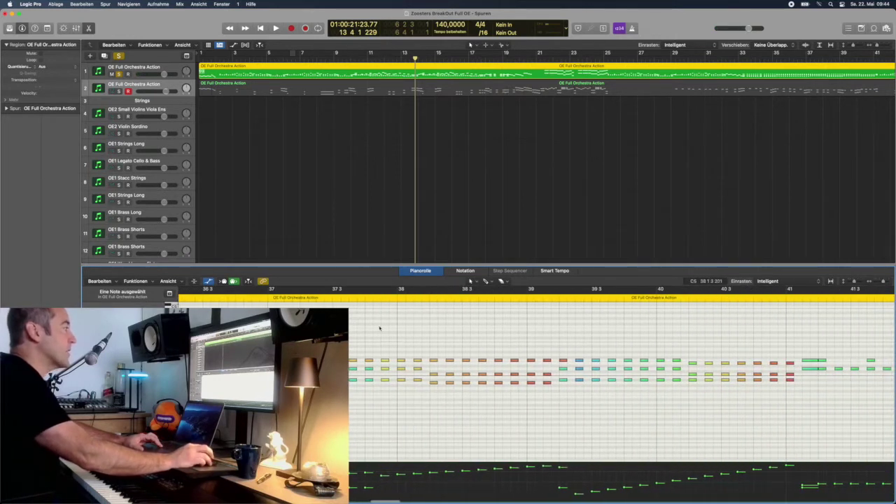
pyautogui.hscroll(-9, 399, 381)
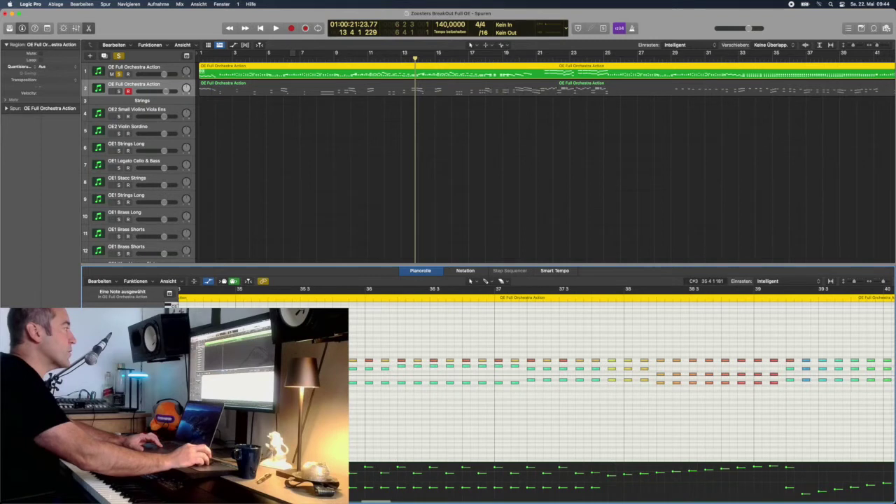
pyautogui.hscroll(-4, 447, 312)
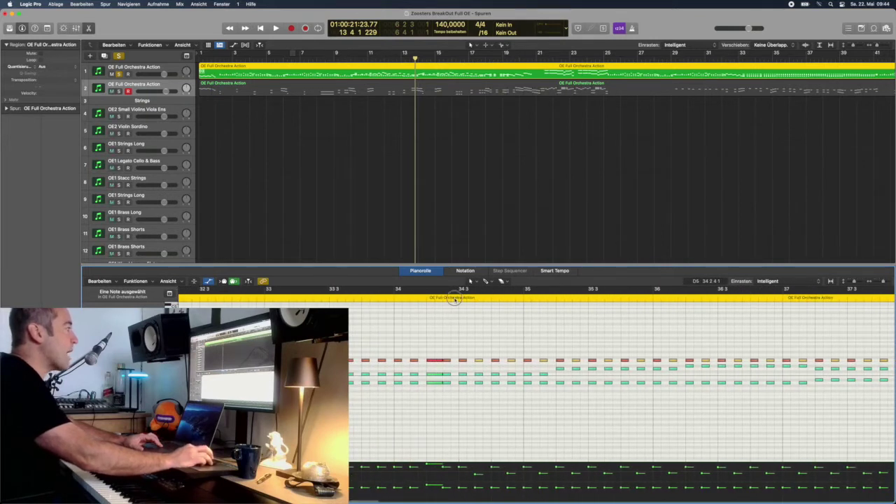
# - Play the first track's part from bar 34, then again from bar 50 to about bar 58
pyautogui.press('space')
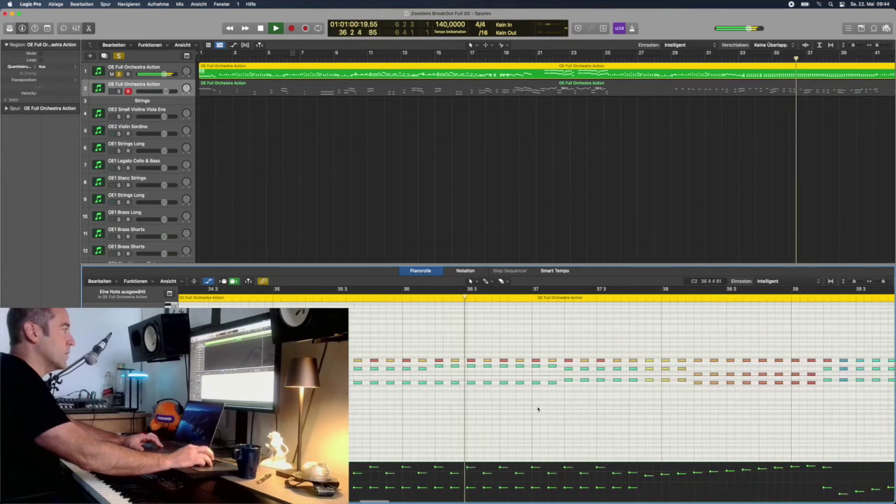
pyautogui.press('space')
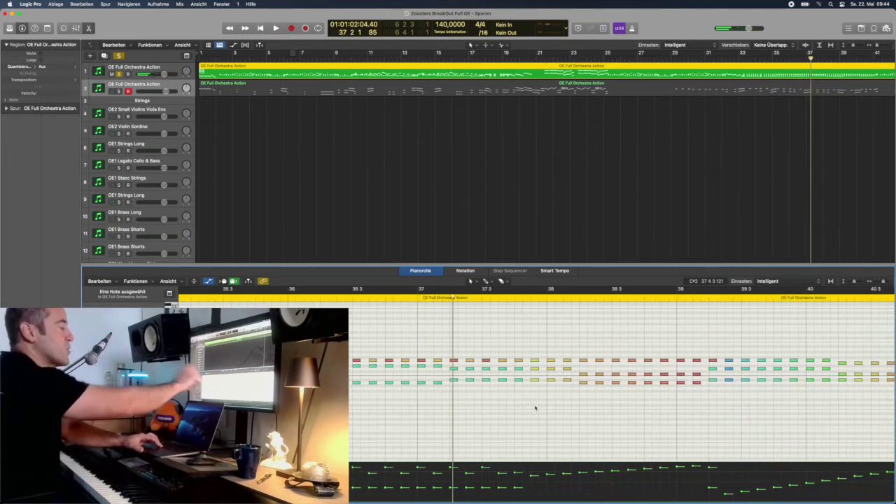
pyautogui.press('space')
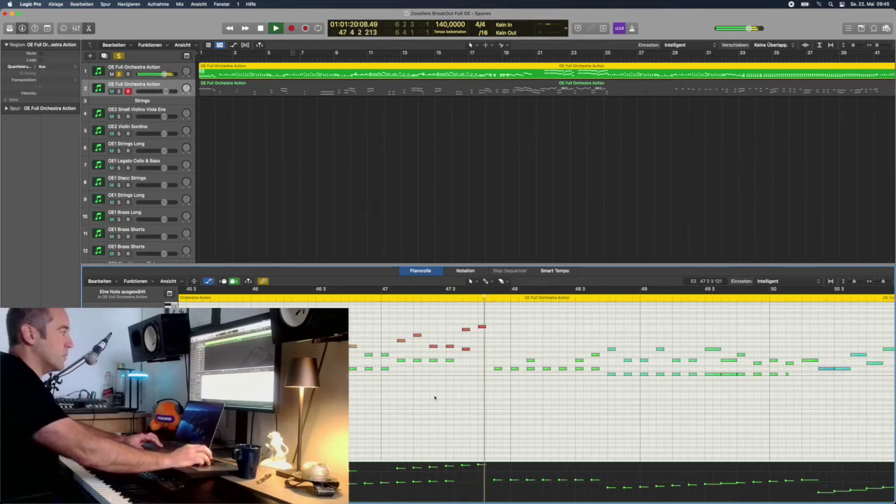
pyautogui.press('space')
pyautogui.hscroll(10, 434, 397)
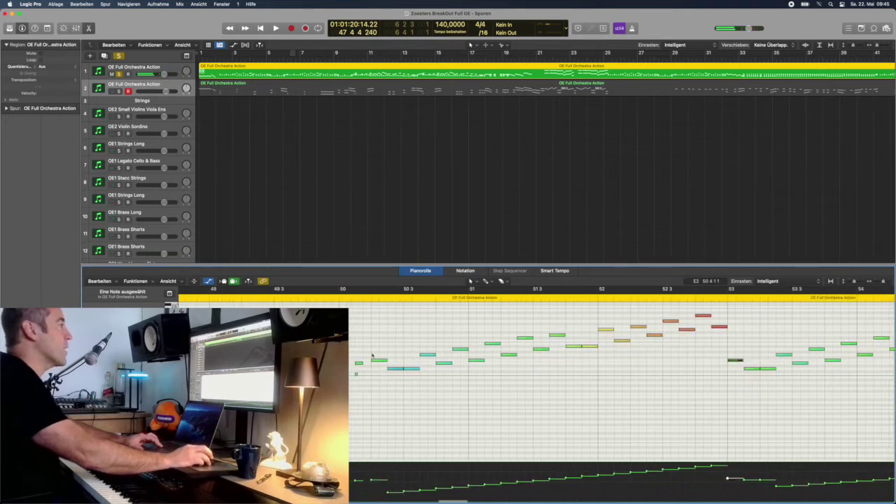
pyautogui.hscroll(5, 432, 367)
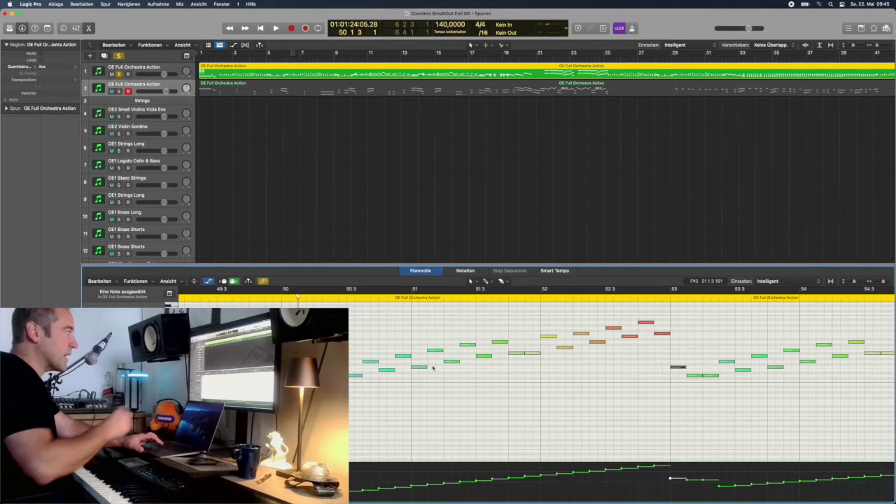
pyautogui.press('space')
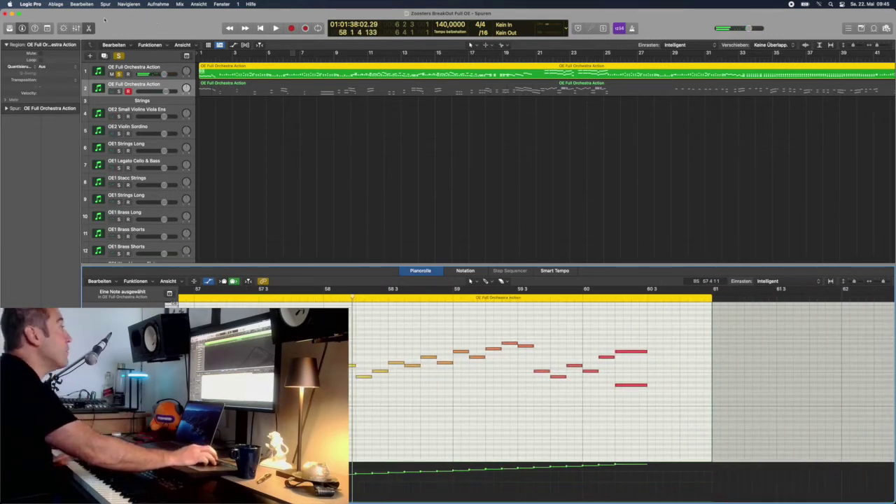
# - Open Zoosters BreakOut Epic OE from recent files, closing the current project without saving
pyautogui.click(53, 4)
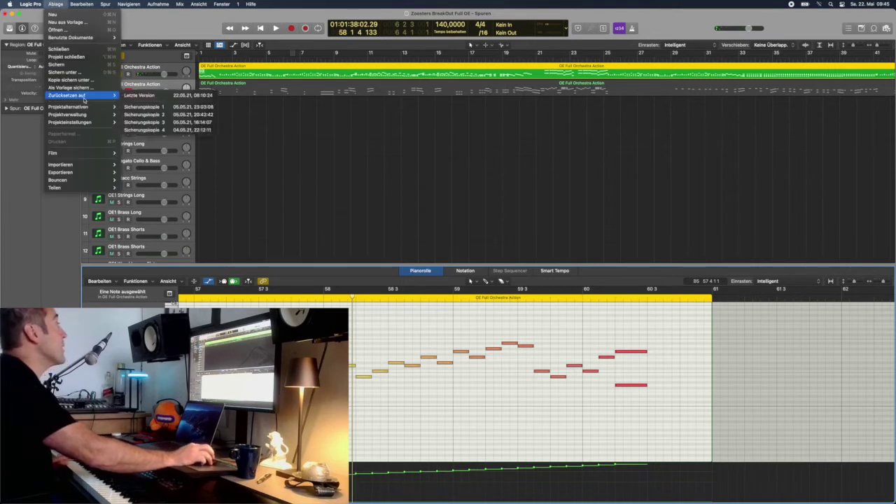
pyautogui.moveTo(77, 37)
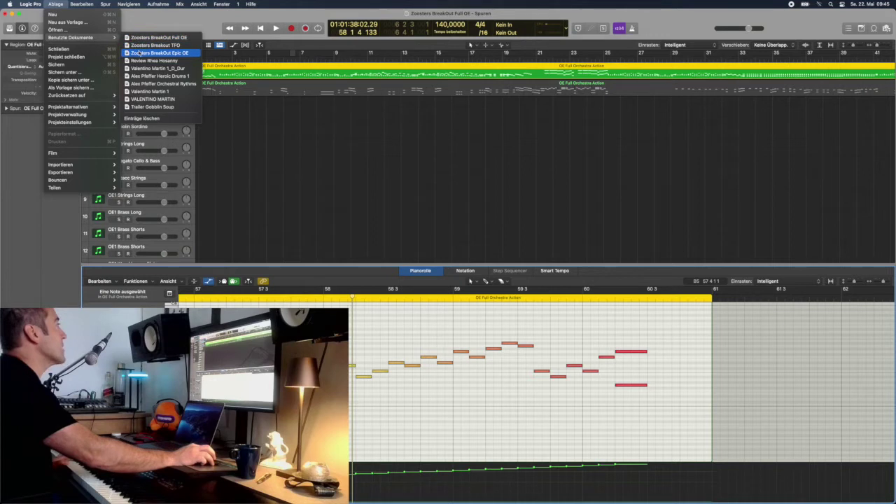
pyautogui.click(138, 53)
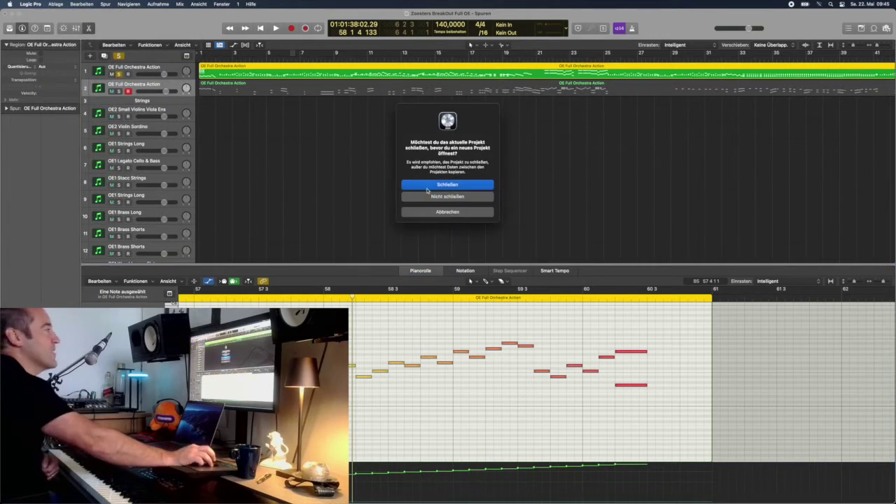
pyautogui.click(426, 186)
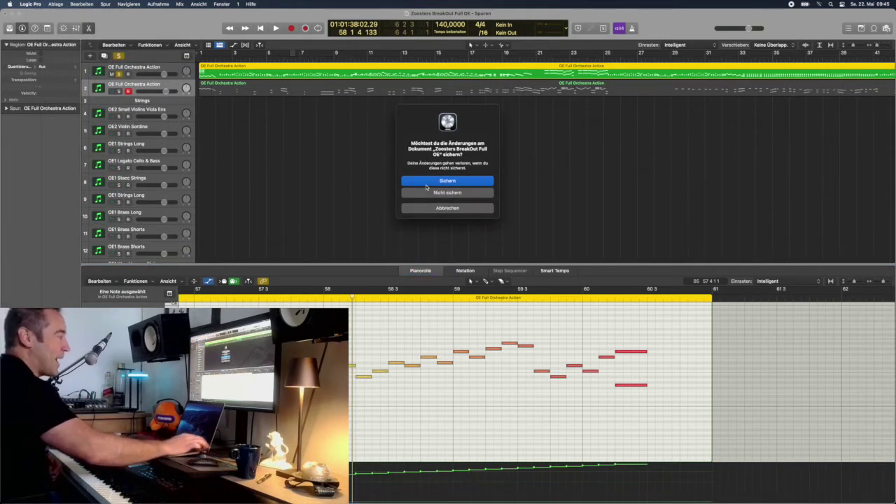
pyautogui.click(427, 192)
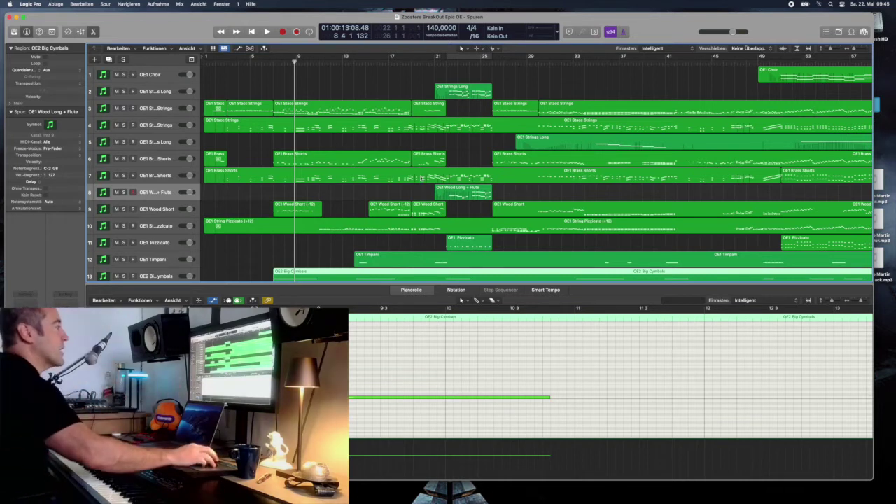
# - Return the playhead to the project start and select the OE1 Stacc Strings track
pyautogui.press('Return')
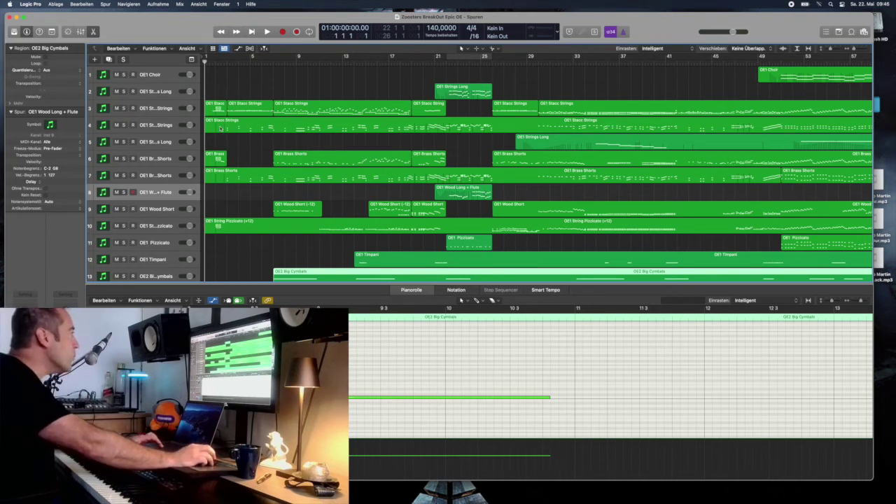
pyautogui.click(152, 109)
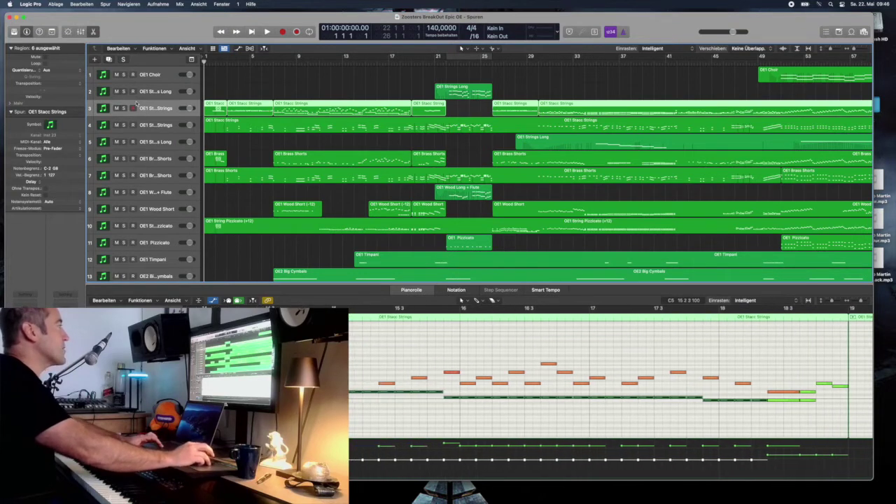
# - Solo OE1 Stacc Strings and play it from the start, then from about bar 7 to bar 11
pyautogui.hotkey('ctrl', 's')
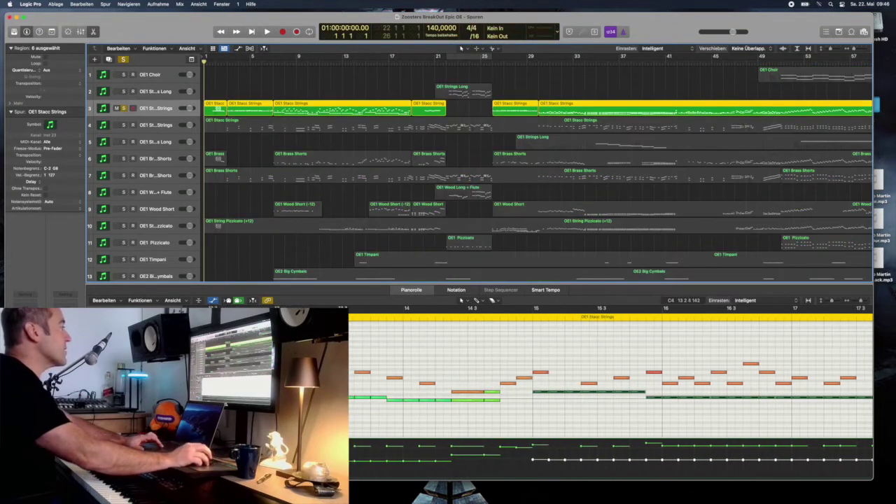
pyautogui.press('space')
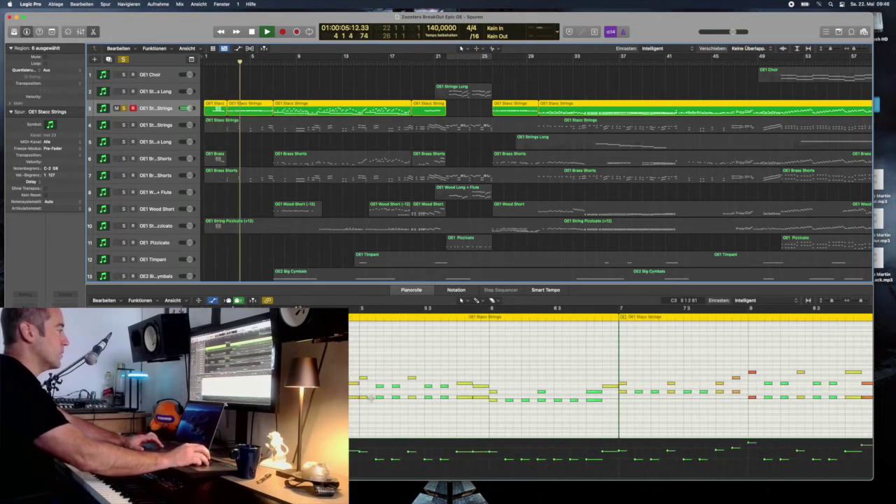
pyautogui.press('space')
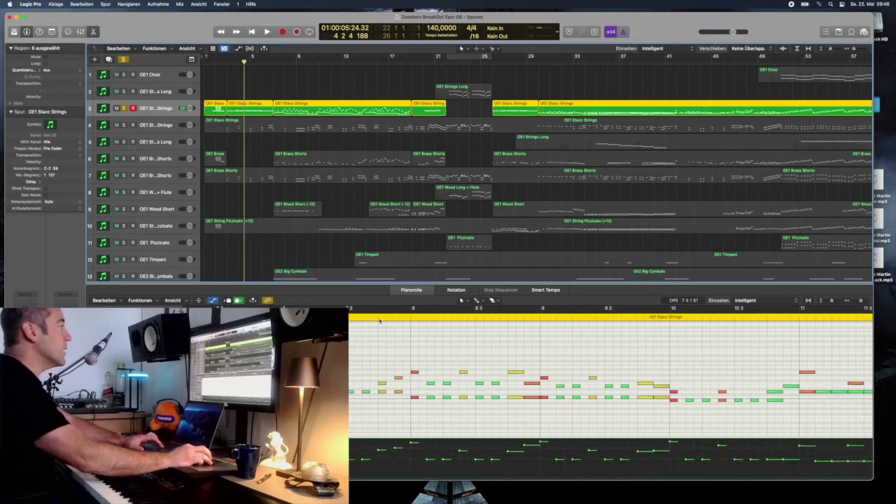
pyautogui.click(380, 307)
pyautogui.press('space')
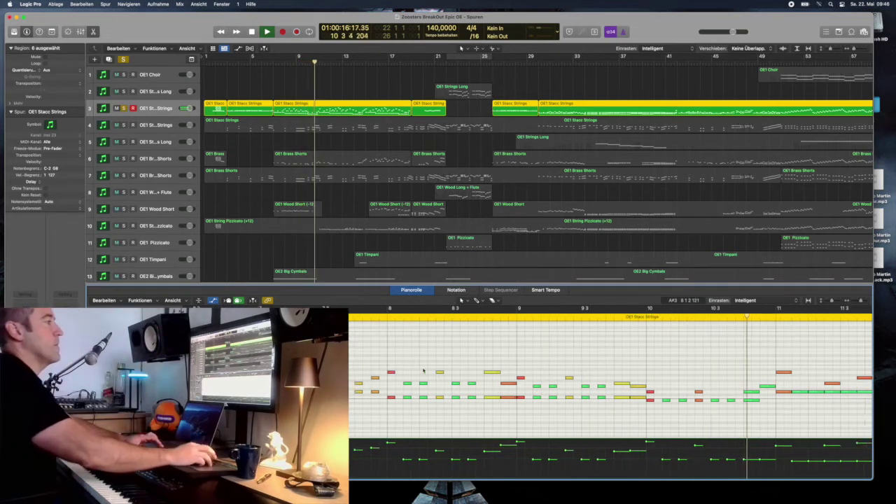
pyautogui.press('space')
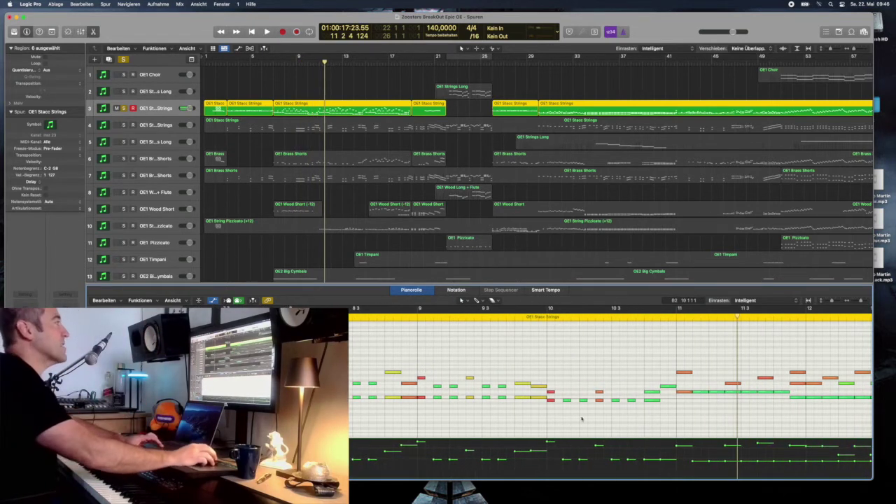
pyautogui.hscroll(2, 581, 419)
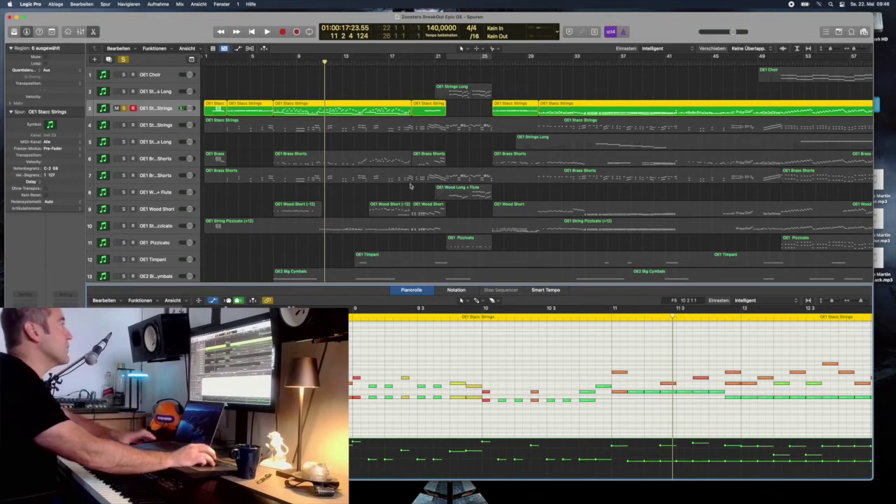
# - Select and solo track 4's OE1 Stacc Strings region, scrolling toward bar 49
pyautogui.click(209, 129)
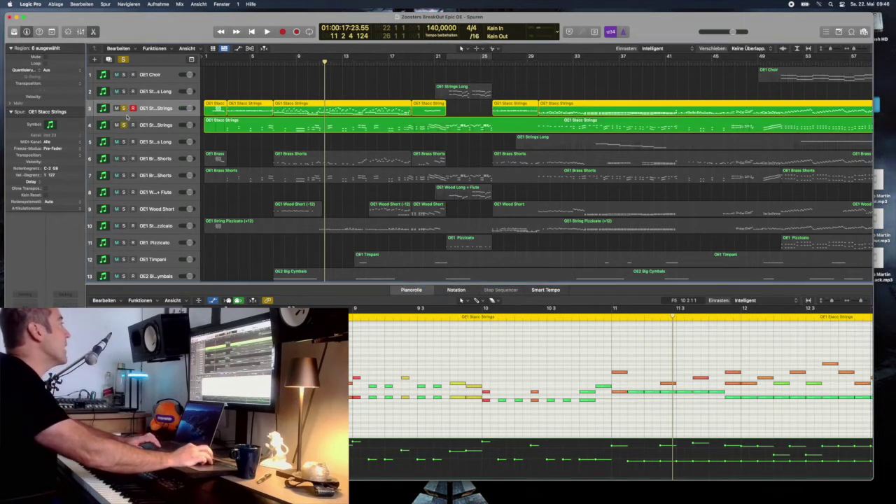
pyautogui.click(220, 126)
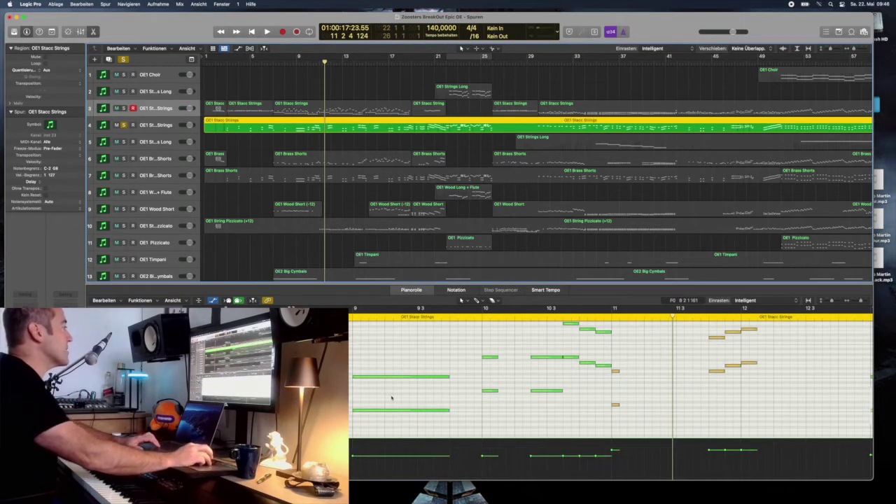
pyautogui.hscroll(10, 391, 398)
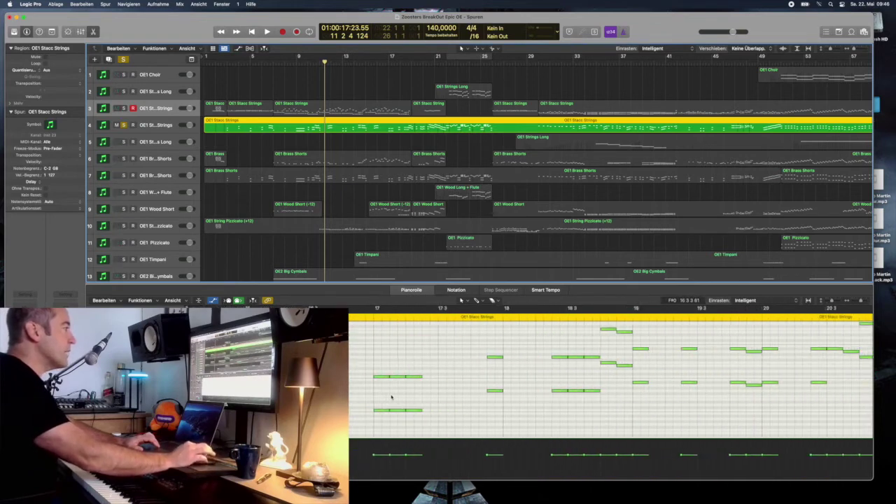
pyautogui.hscroll(8, 392, 397)
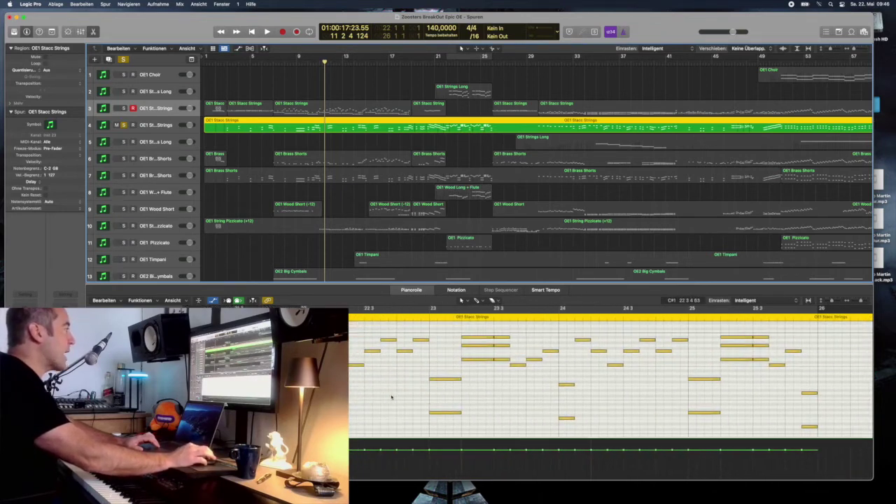
pyautogui.hscroll(20, 391, 397)
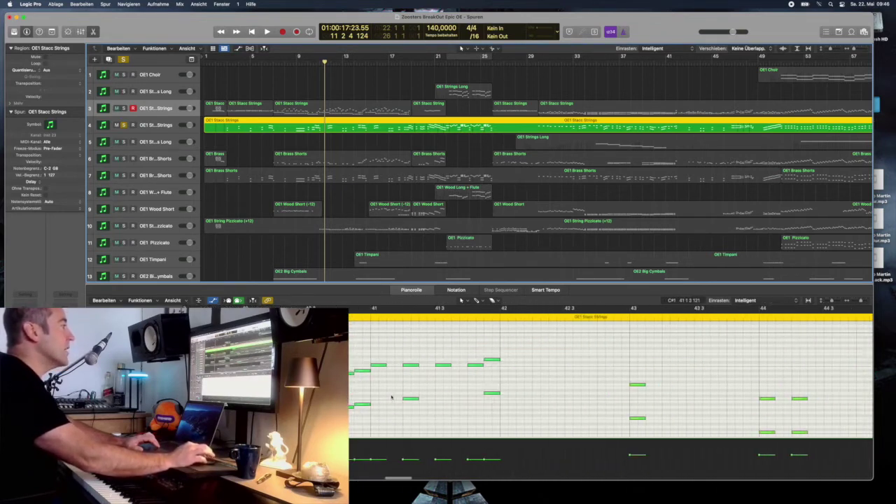
pyautogui.hscroll(10, 391, 398)
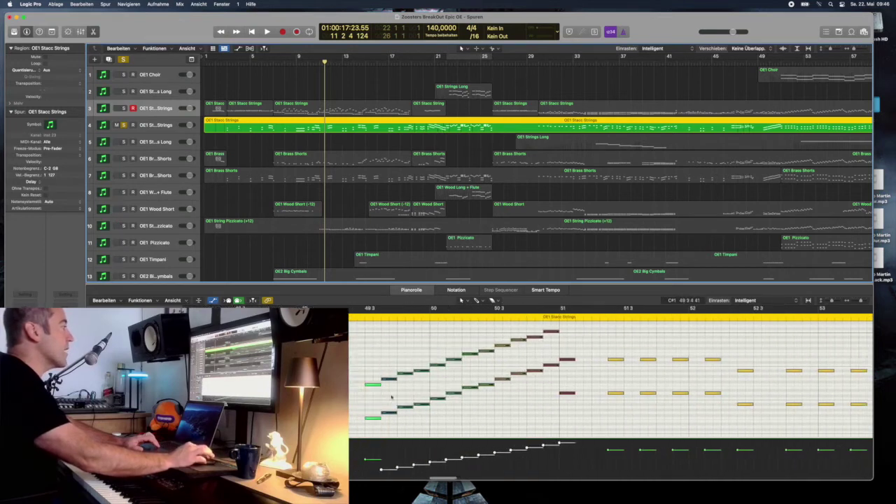
pyautogui.hscroll(-1, 391, 397)
# - Play the region from bar 49, then arm track 4 for recording
pyautogui.click(399, 393)
pyautogui.scroll(-2, 405, 389)
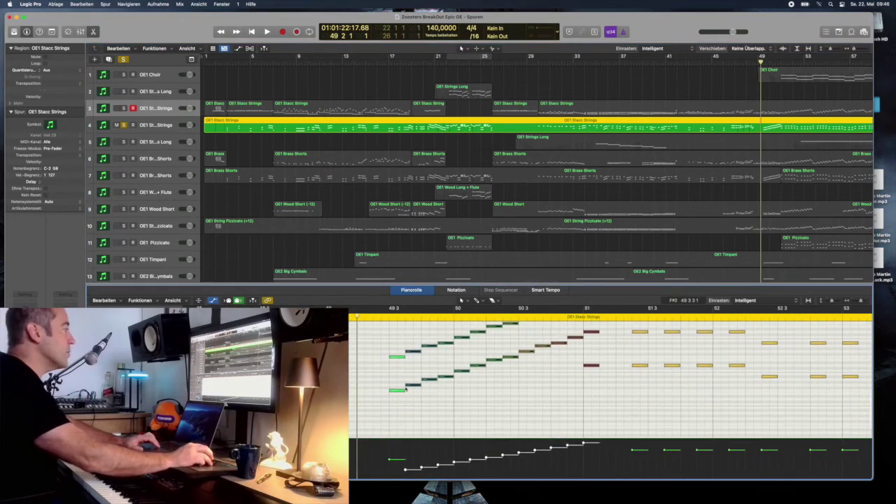
pyautogui.scroll(2, 404, 389)
pyautogui.press('space')
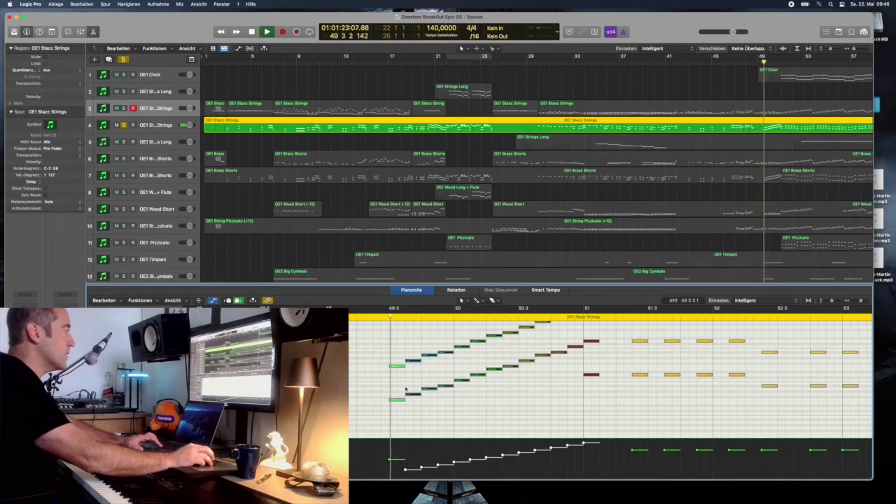
pyautogui.scroll(5, 472, 419)
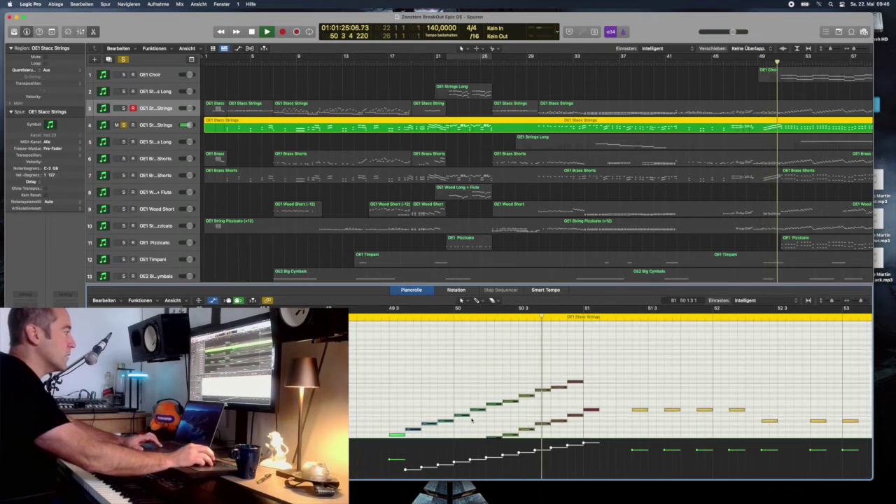
pyautogui.press('space')
pyautogui.scroll(-2, 425, 366)
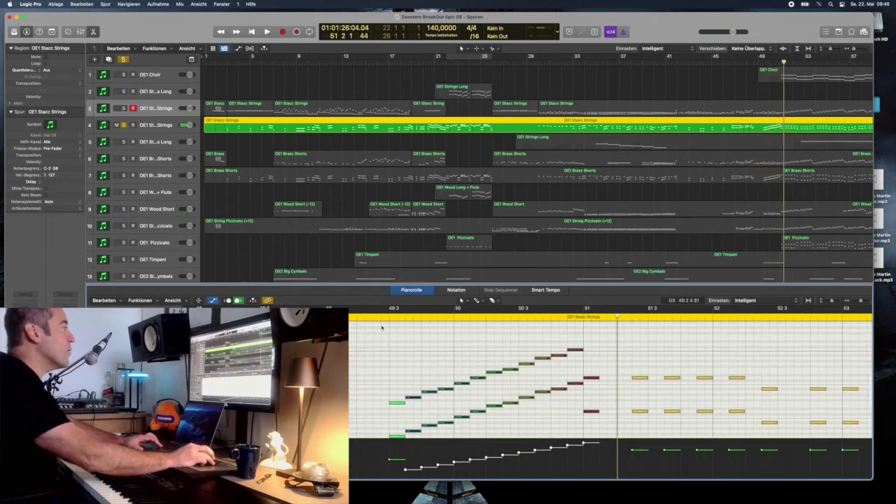
pyautogui.click(155, 124)
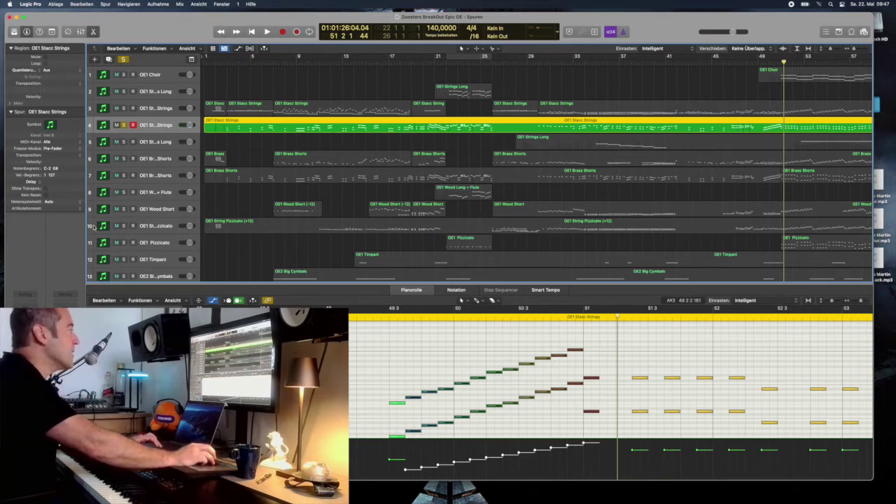
# - Open the 2 Strings Staccato Kontakt window, play the bar 49 passage, then select OE1 Strings Long
pyautogui.press('v')
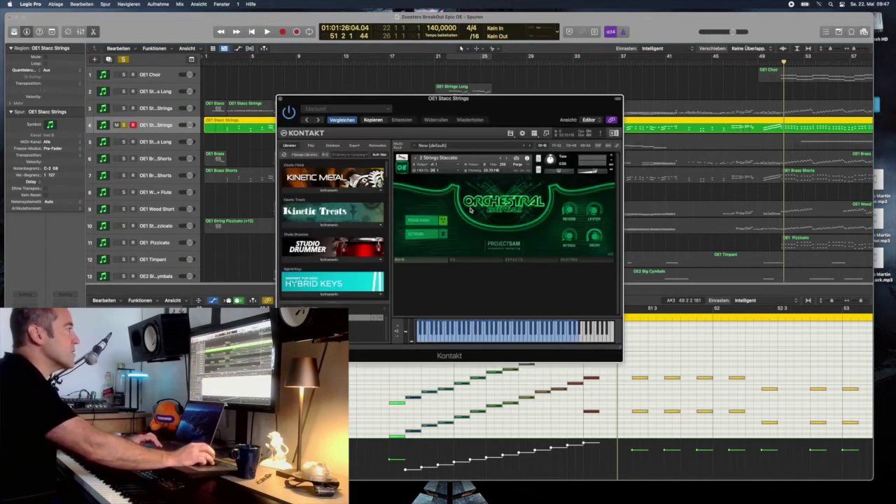
pyautogui.moveTo(501, 99); pyautogui.dragTo(756, 28)
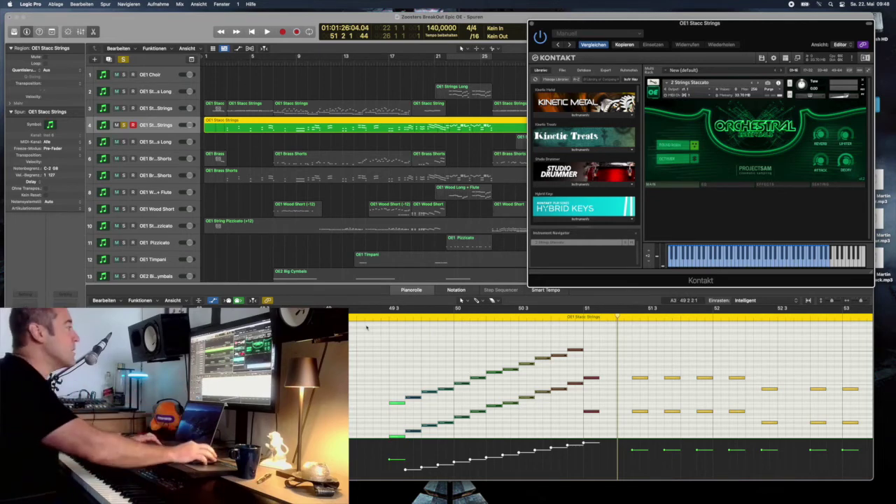
pyautogui.click(360, 321)
pyautogui.press('space')
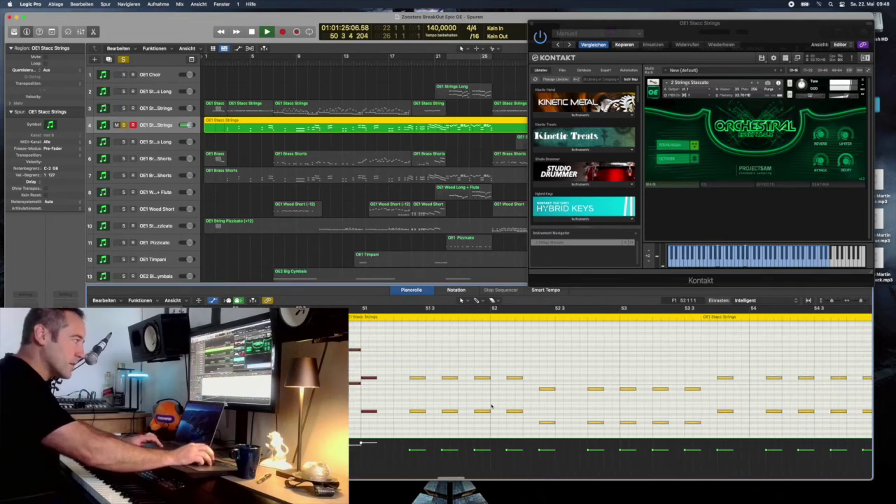
pyautogui.press('space')
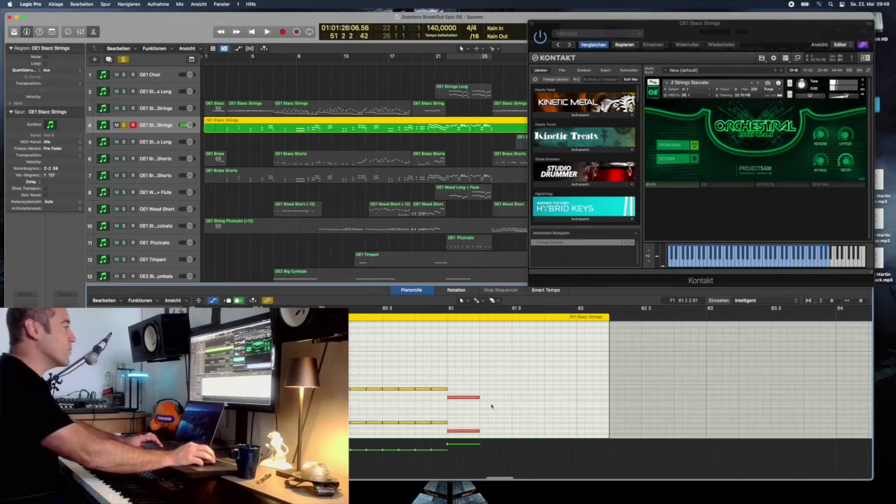
pyautogui.hscroll(-3, 491, 406)
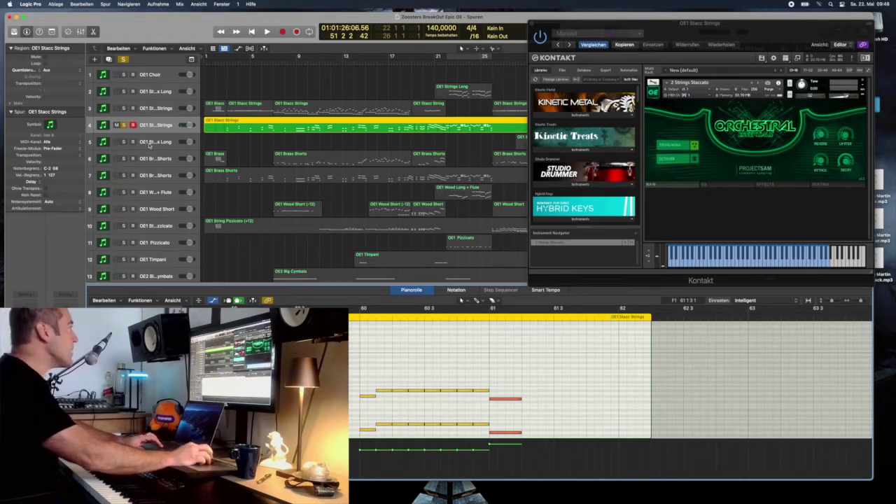
pyautogui.click(148, 144)
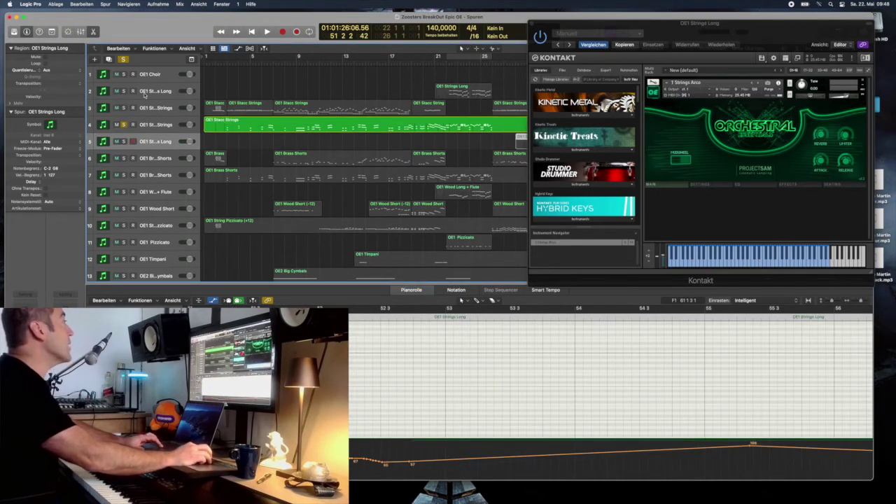
# - Solo the OE1 Strings Long region on track 2 and play it
pyautogui.click(136, 98)
pyautogui.press('super+a')
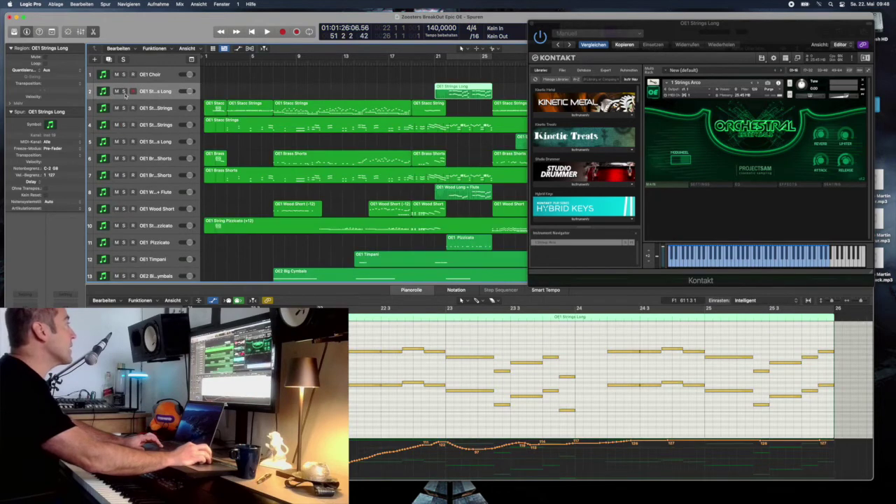
pyautogui.click(462, 91)
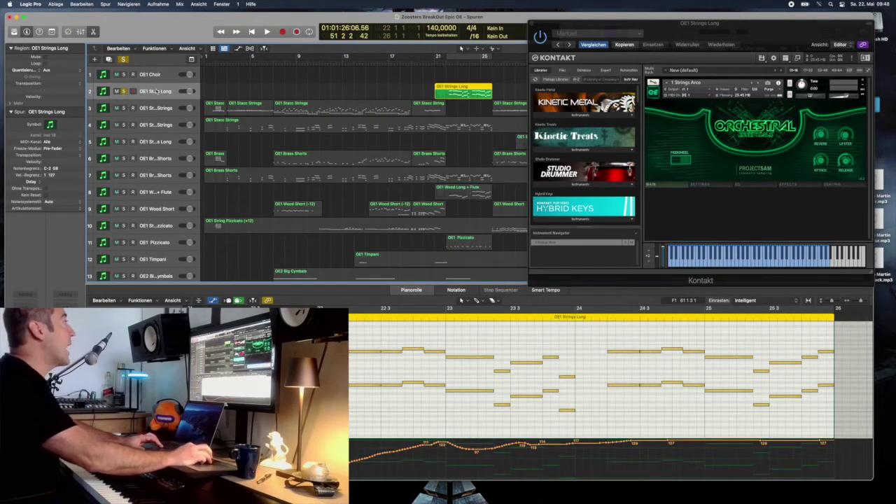
pyautogui.press('space')
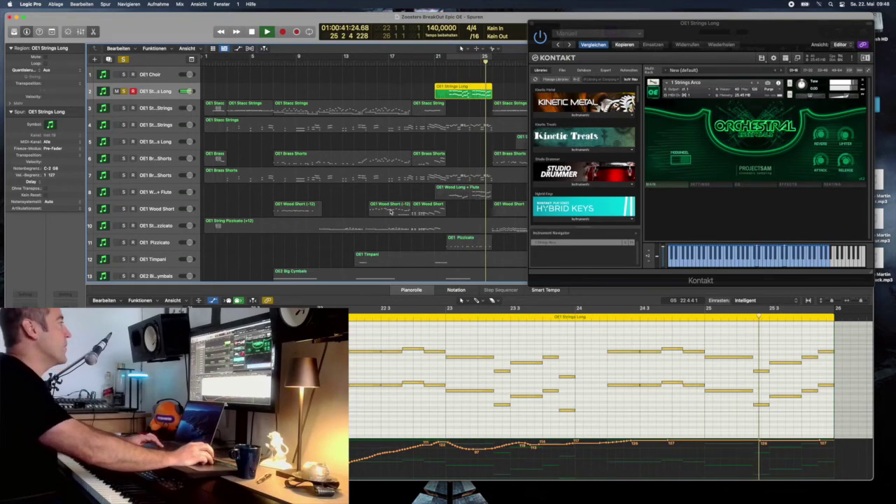
# - Add OE1 Wood Long + Flute to the solo and replay from around bar 21
pyautogui.press('space')
pyautogui.click(123, 192)
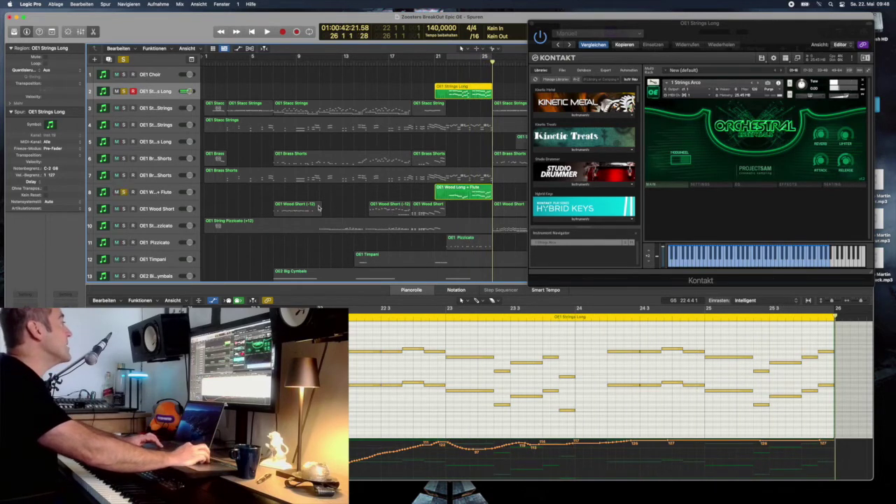
pyautogui.press('space')
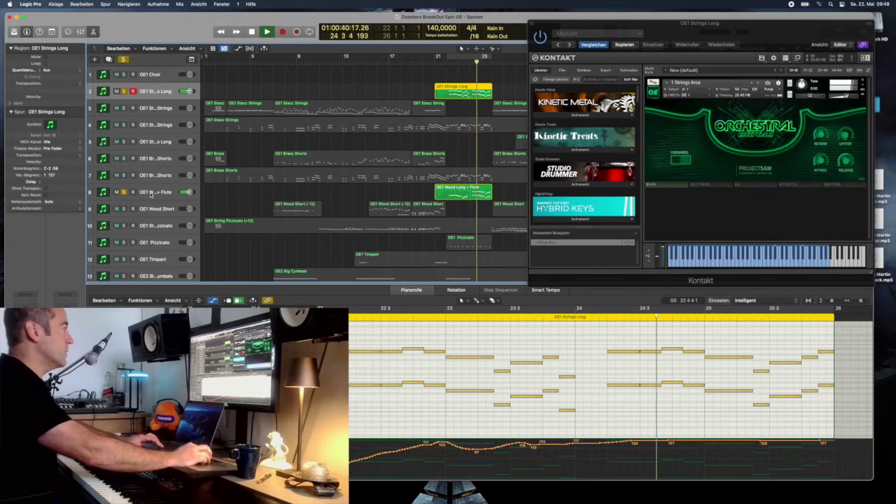
# - Show the Wood Long + Flute notes, unsolo Strings Long, and play the flutes from bar 21
pyautogui.click(150, 194)
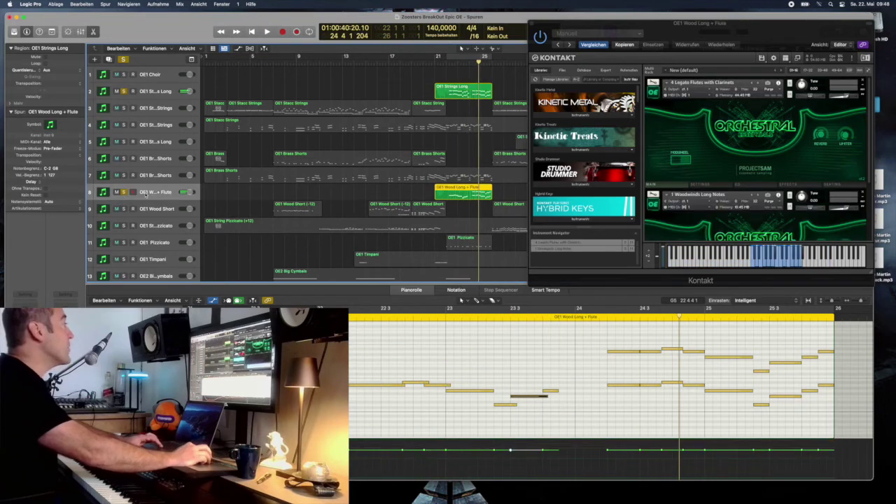
pyautogui.click(125, 92)
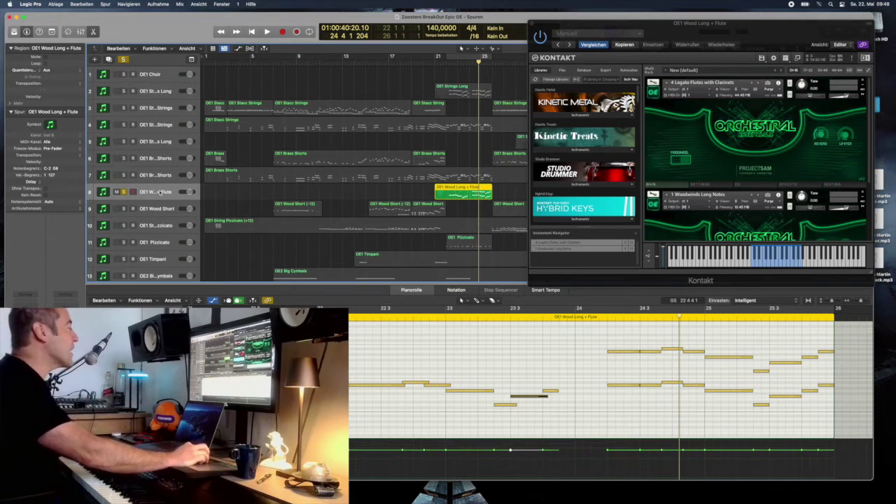
pyautogui.press('space')
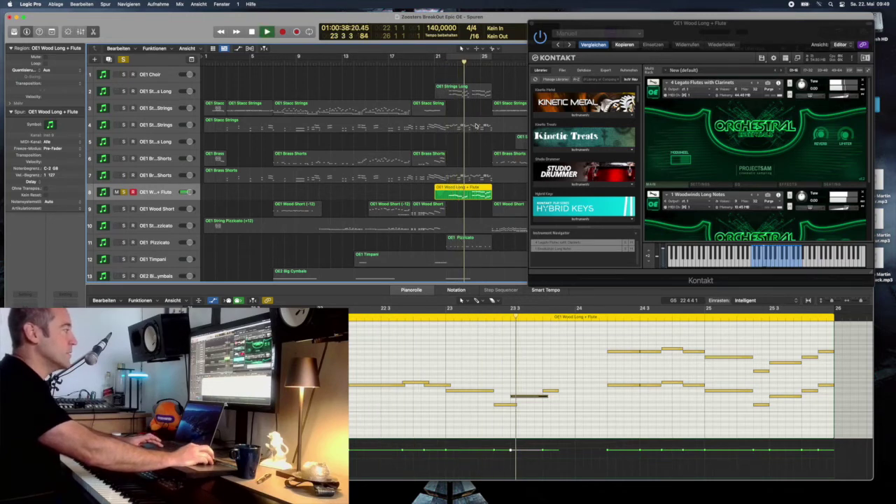
pyautogui.press('space')
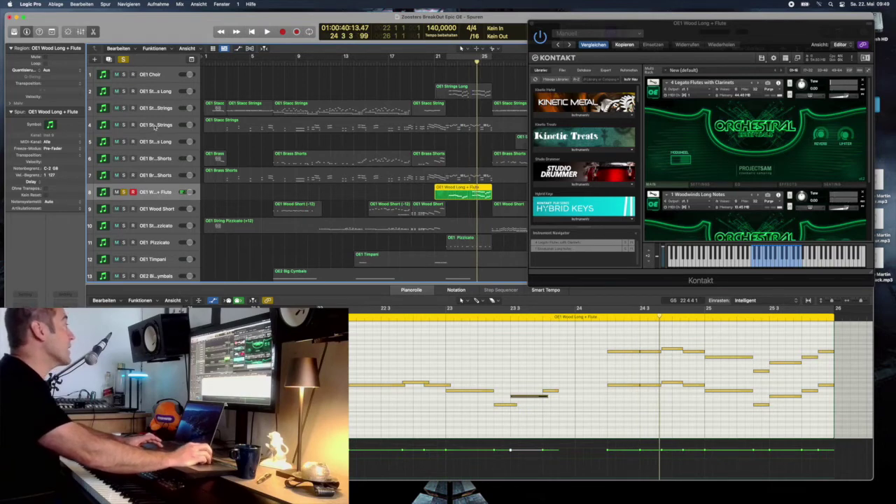
# - Solo OE1 Strings Long and play it from bar 35
pyautogui.hscroll(10, 223, 130)
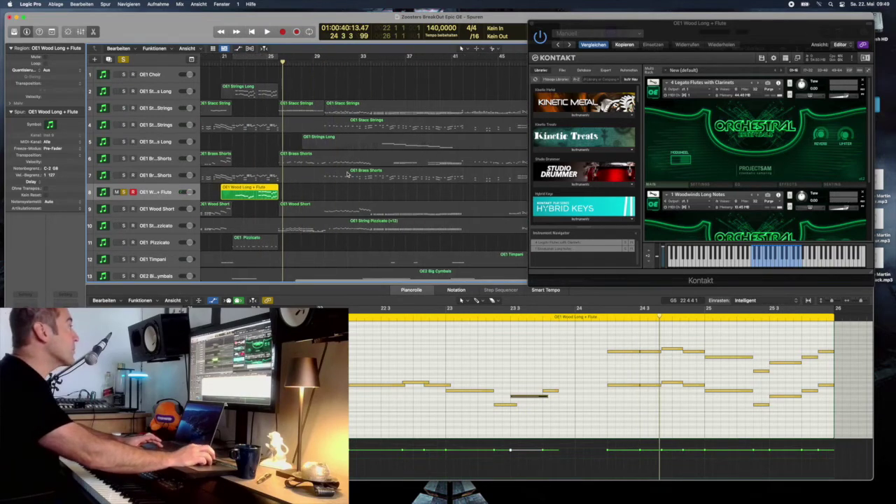
pyautogui.hscroll(5, 348, 174)
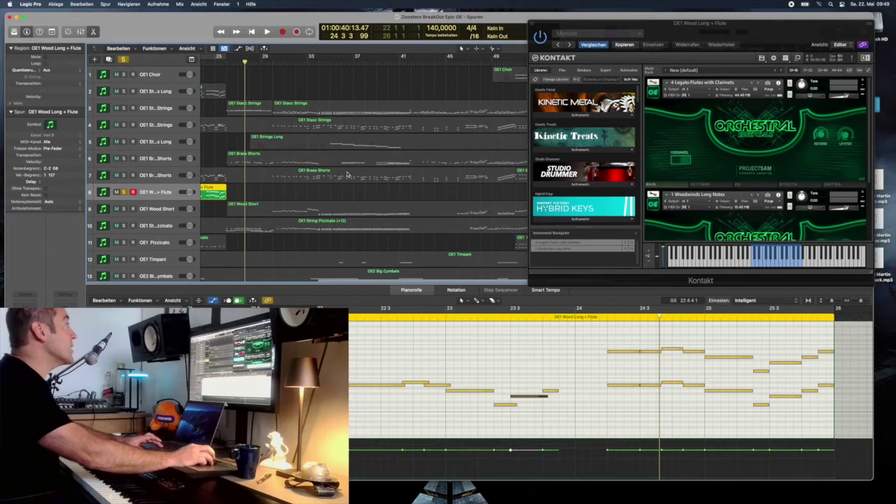
pyautogui.click(124, 141)
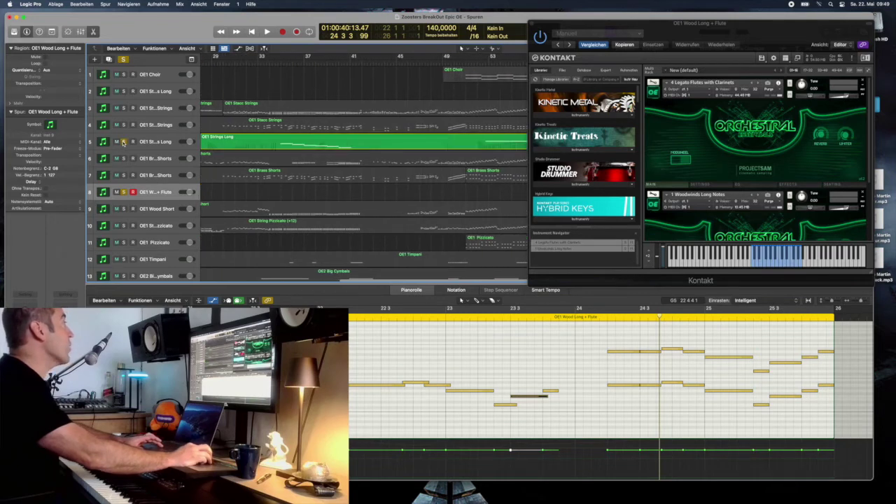
pyautogui.click(281, 57)
pyautogui.press('space')
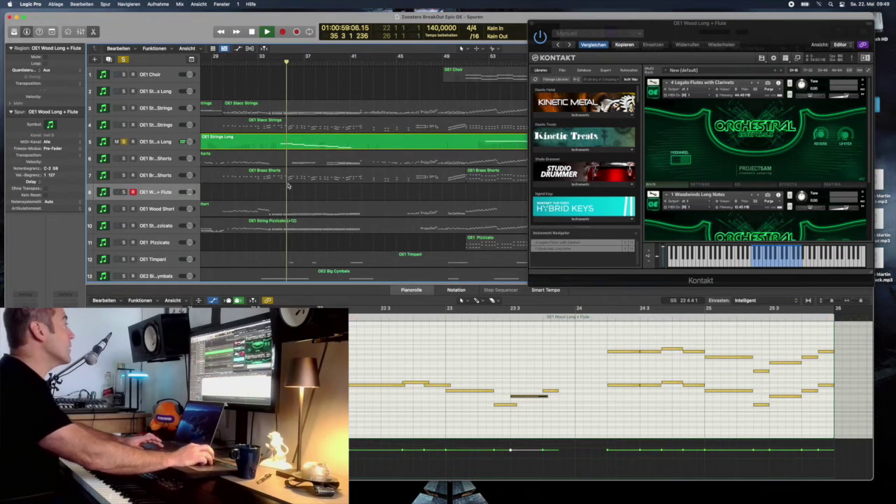
# - Briefly hear the full mix, re-engage the solo, and play from bar 52
pyautogui.scroll(-2, 273, 168)
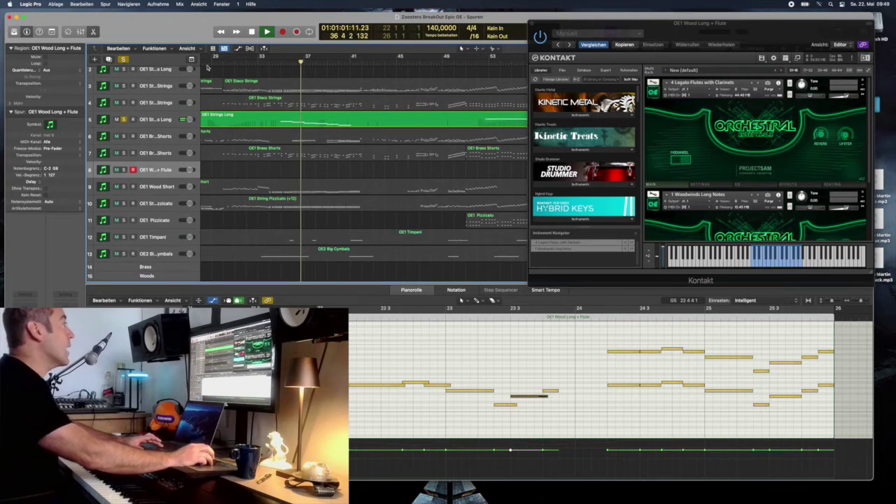
pyautogui.click(124, 60)
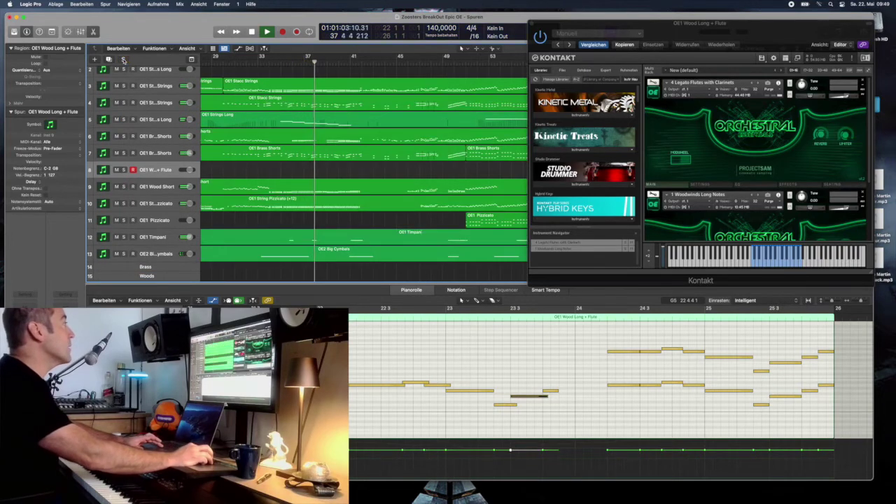
pyautogui.click(124, 59)
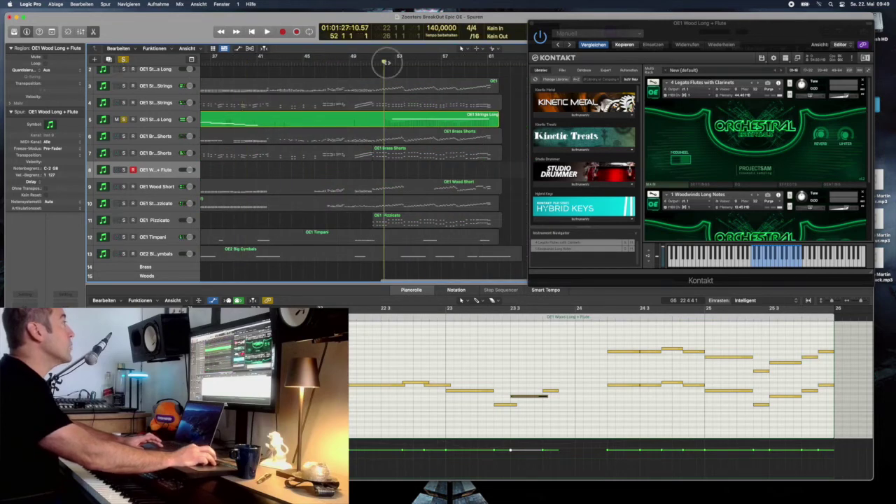
pyautogui.click(387, 63)
pyautogui.press('space')
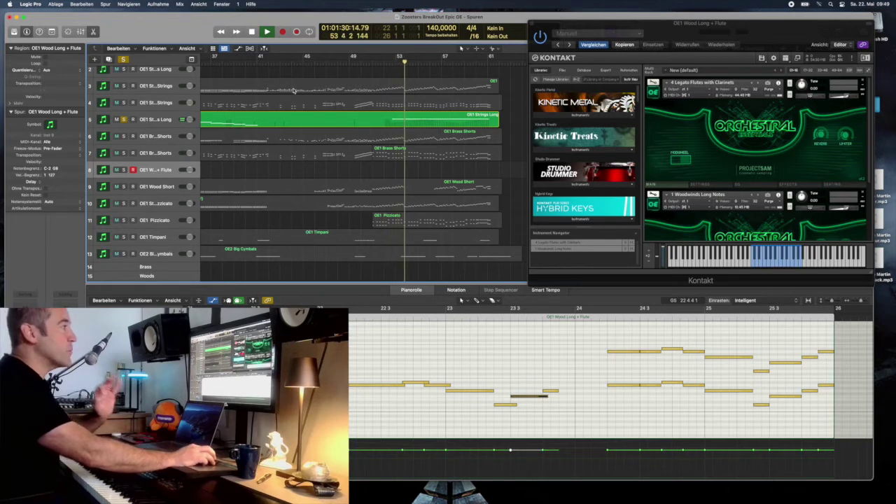
# - Move the solo from OE1 Strings Long to OE1 Brass Shorts
pyautogui.press('super+a')
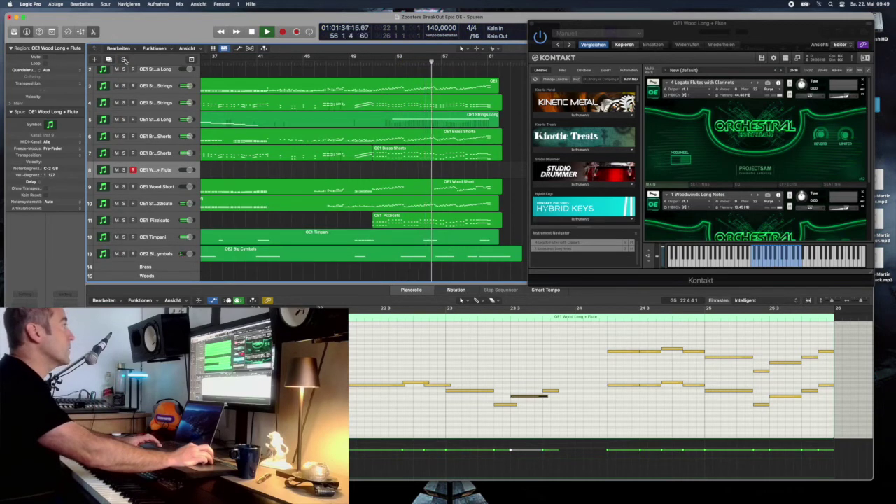
pyautogui.click(123, 59)
pyautogui.hscroll(-5, 280, 140)
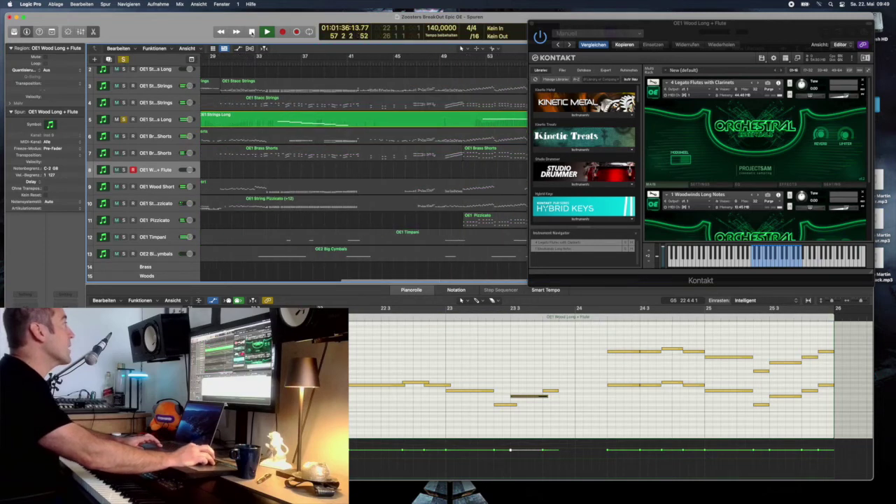
pyautogui.hscroll(-5, 307, 180)
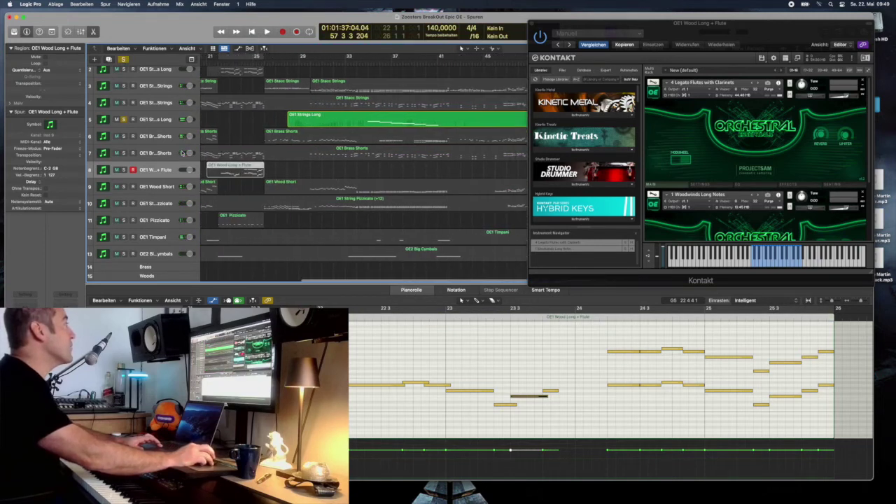
pyautogui.click(123, 136)
pyautogui.click(123, 119)
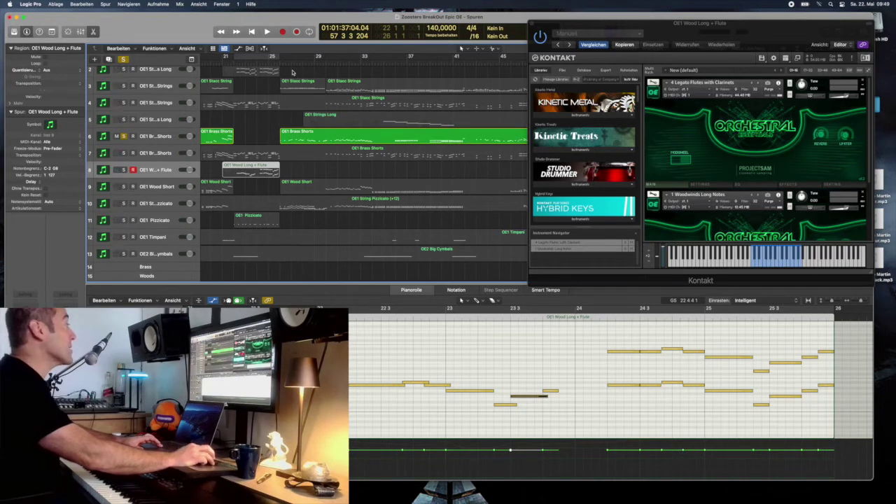
# - Show the OE1 Brass Shorts notes and play the part
pyautogui.click(300, 137)
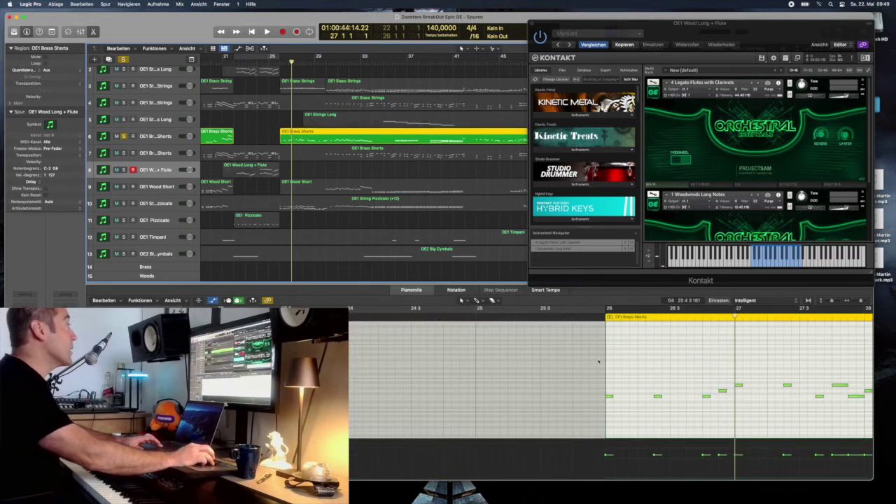
pyautogui.hscroll(10, 599, 362)
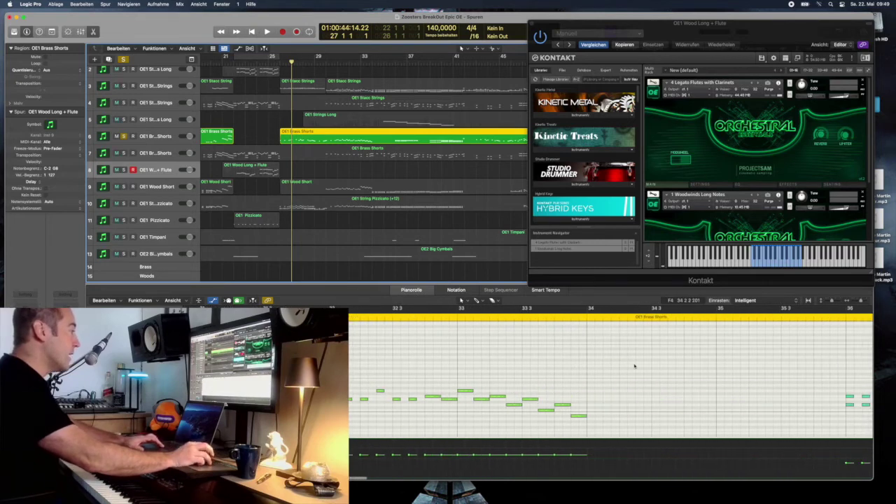
pyautogui.hscroll(-5, 634, 365)
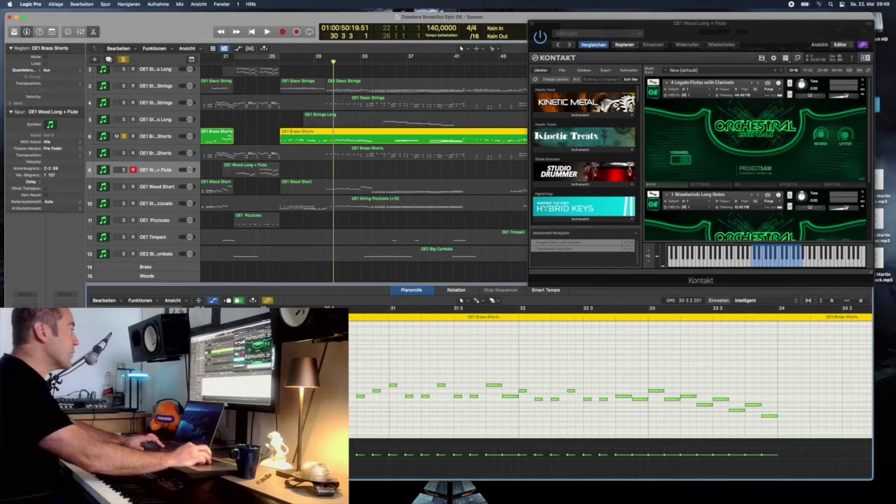
pyautogui.press('space')
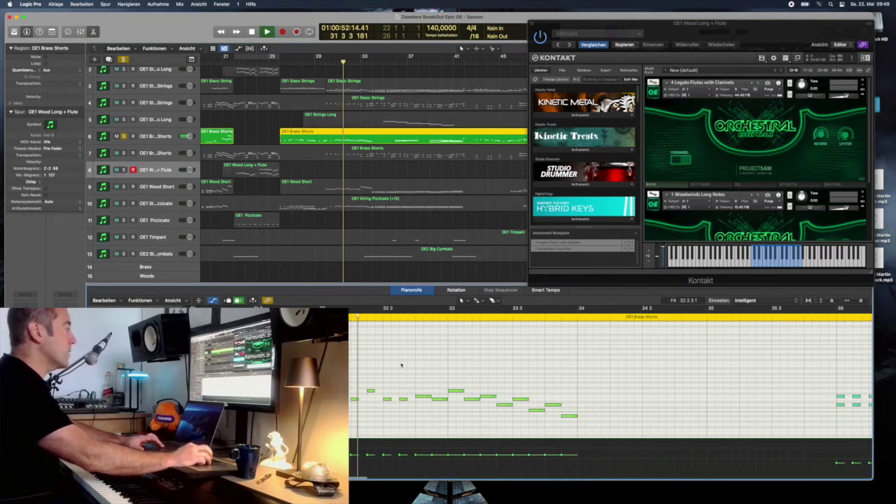
pyautogui.hscroll(5, 401, 364)
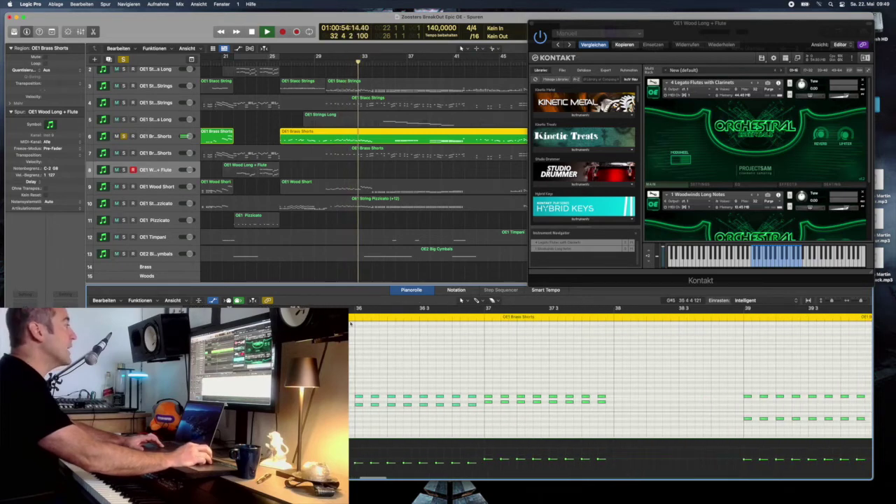
pyautogui.hscroll(5, 410, 352)
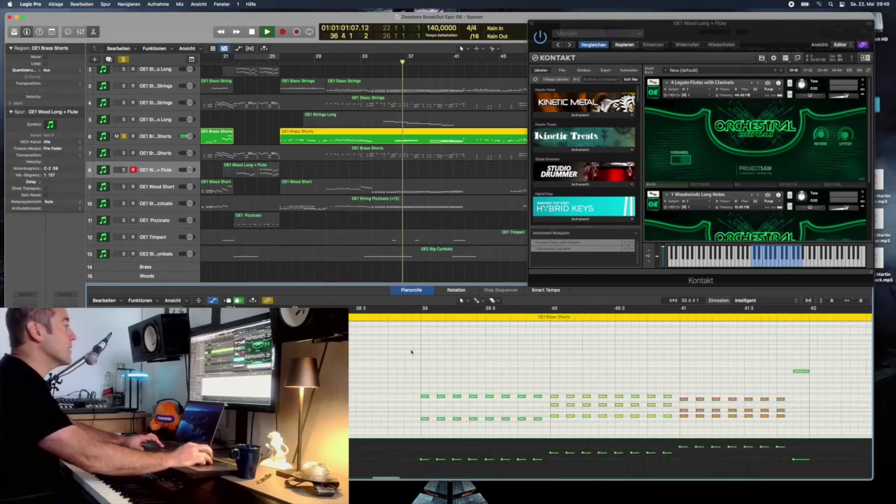
pyautogui.hscroll(-2, 411, 352)
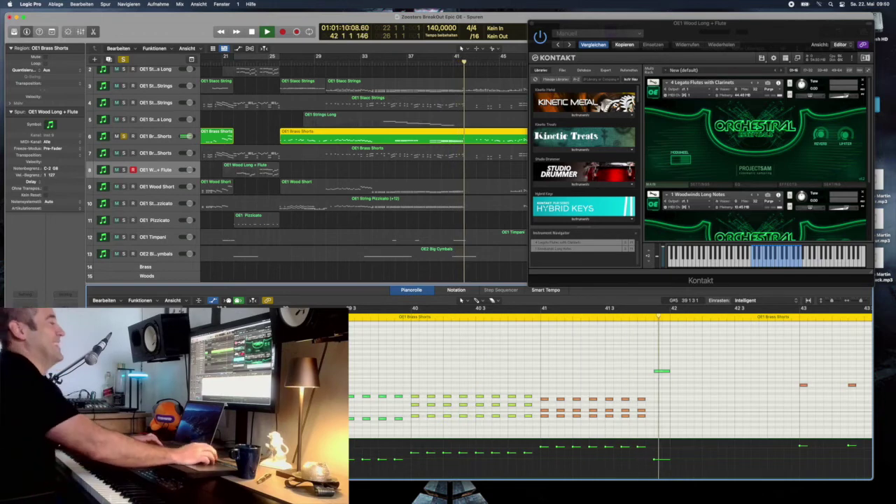
pyautogui.press('space')
# - Play Brass Shorts from bar 48, then from bar 51 through bar 58, and solo track 7
pyautogui.hscroll(15, 646, 351)
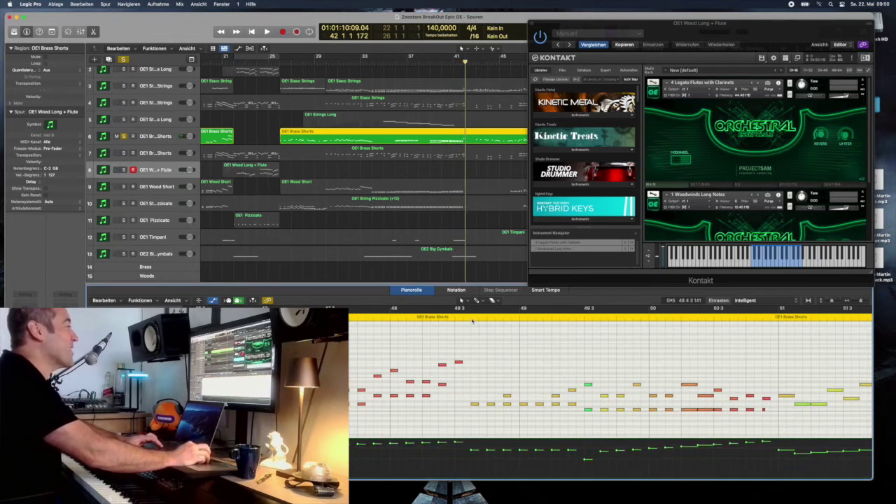
pyautogui.press('space')
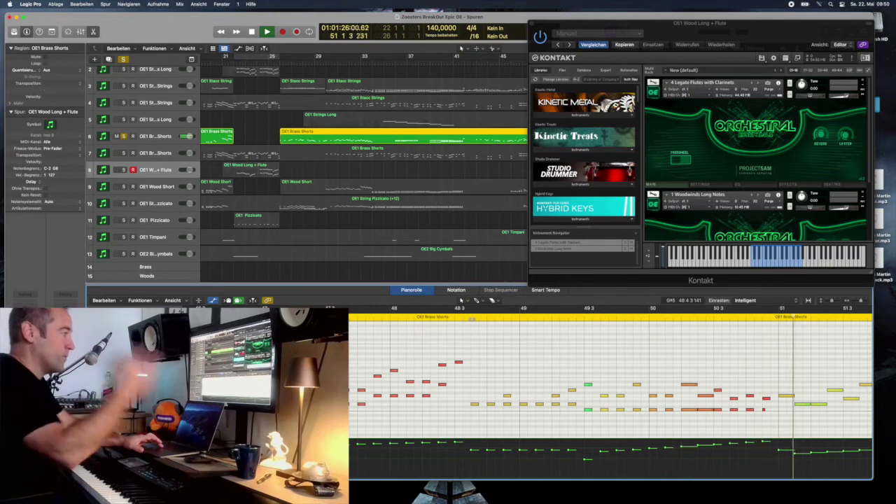
pyautogui.press('space')
pyautogui.hscroll(5, 580, 338)
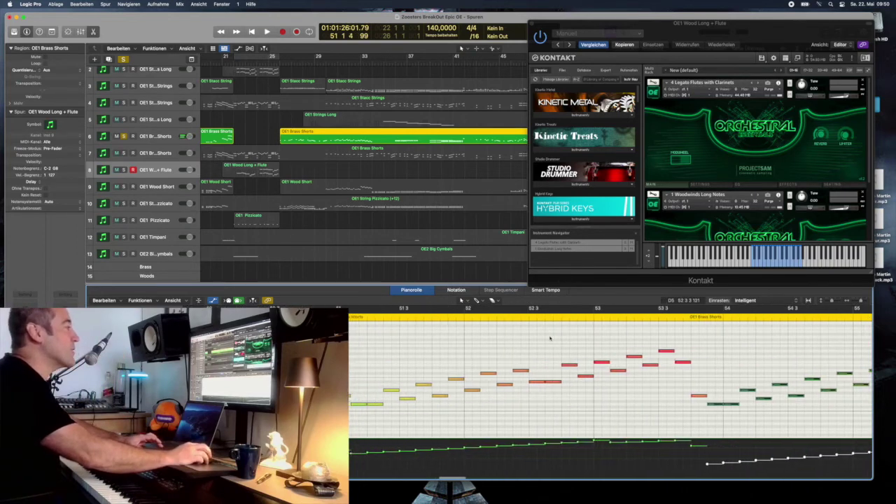
pyautogui.scroll(-1, 373, 322)
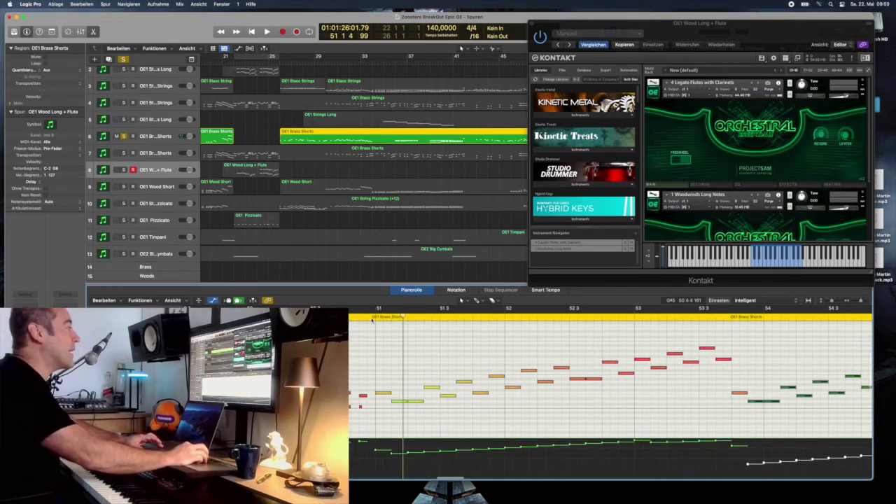
pyautogui.click(373, 322)
pyautogui.press('space')
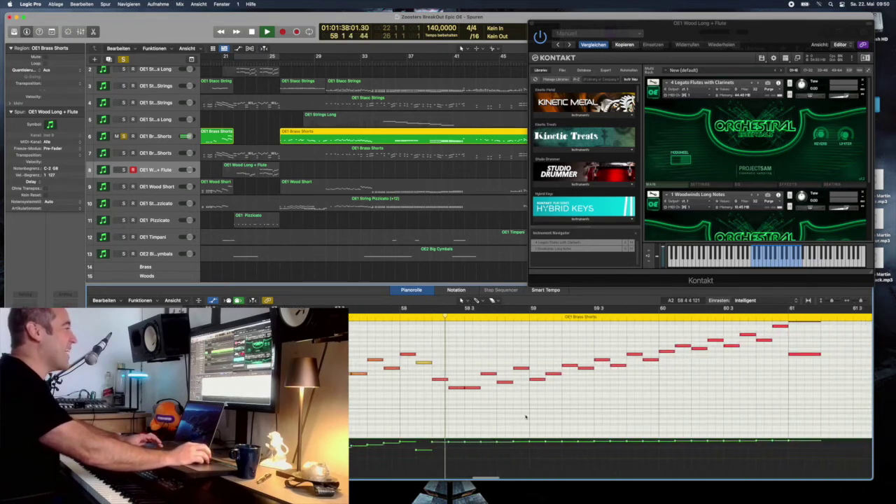
pyautogui.press('space')
pyautogui.click(125, 155)
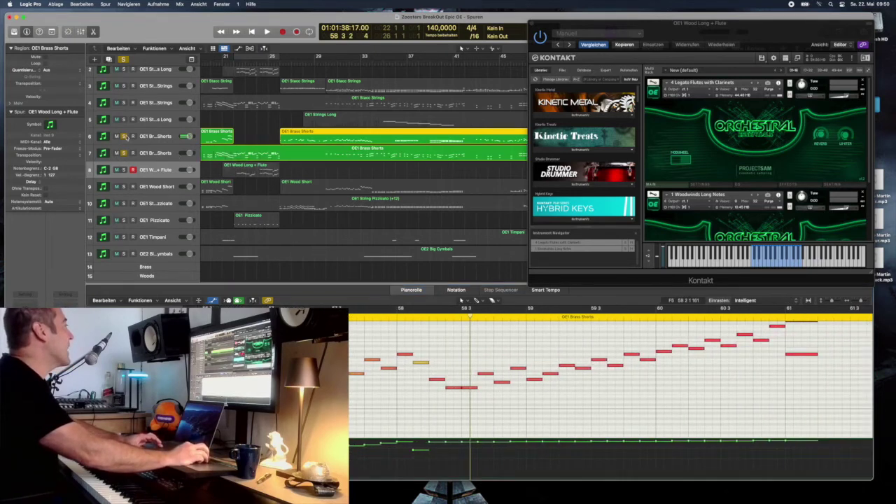
# - Play the Brass Shorts region from bar 46 3, then from about bar 35
pyautogui.click(330, 155)
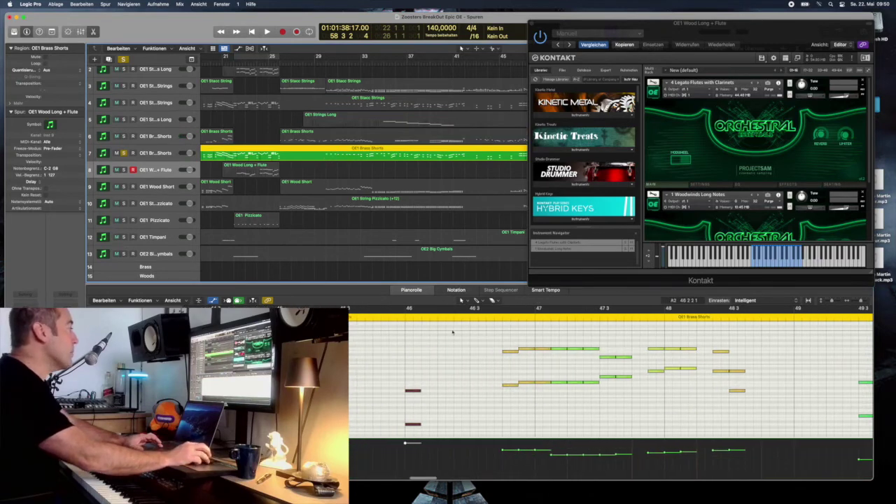
pyautogui.click(475, 319)
pyautogui.press('space')
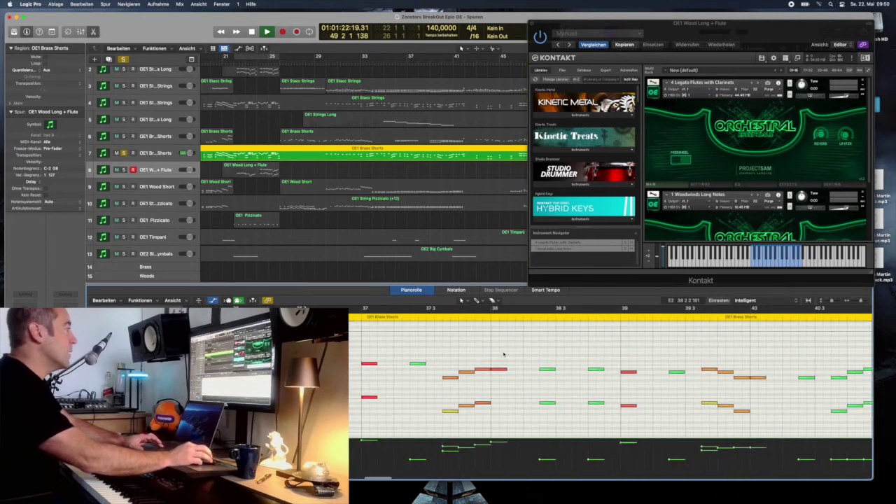
pyautogui.press('space')
pyautogui.click(355, 319)
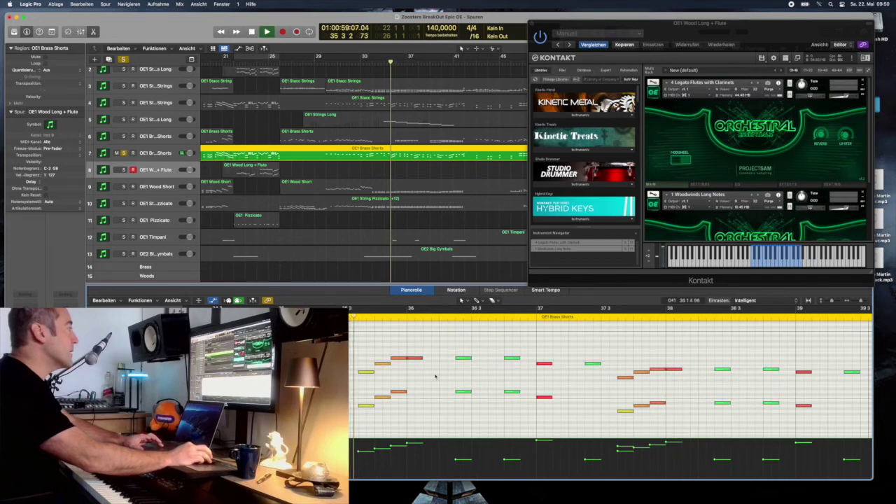
pyautogui.press('space')
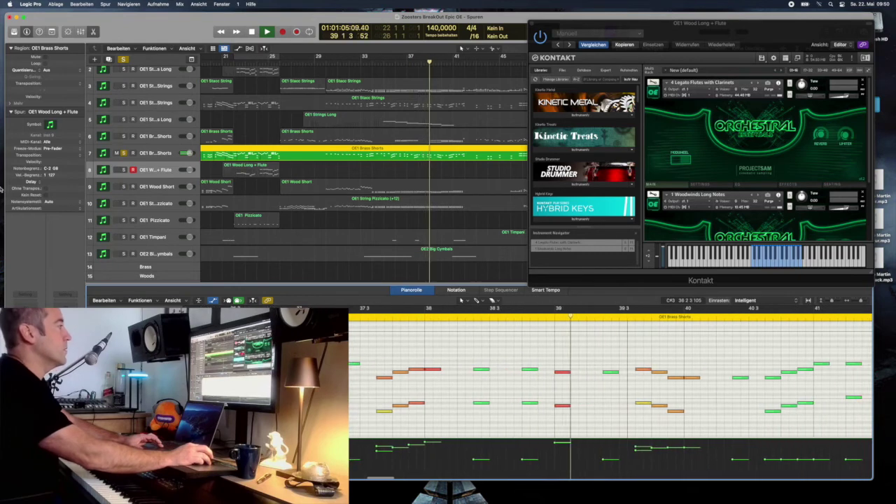
pyautogui.press('space')
# - Show the Brass Staccato instrument in Kontakt, then solo the Wood Short track
pyautogui.click(152, 153)
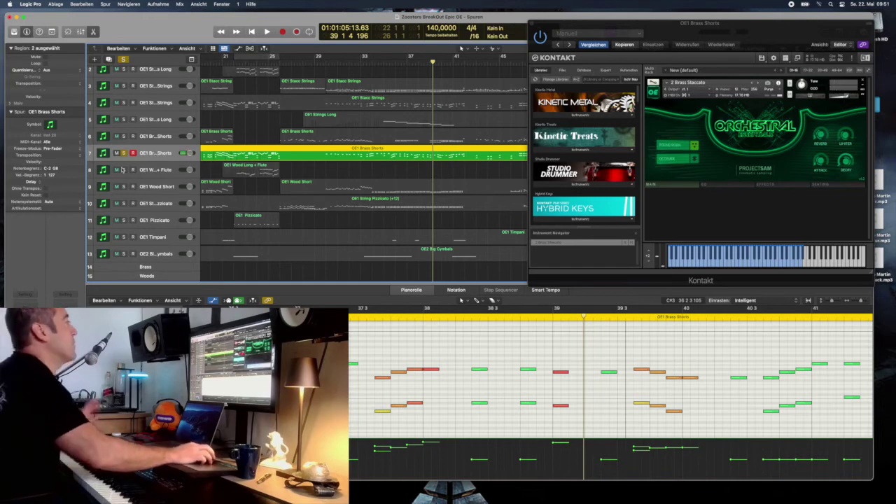
pyautogui.scroll(-1, 155, 171)
pyautogui.hscroll(-4, 147, 173)
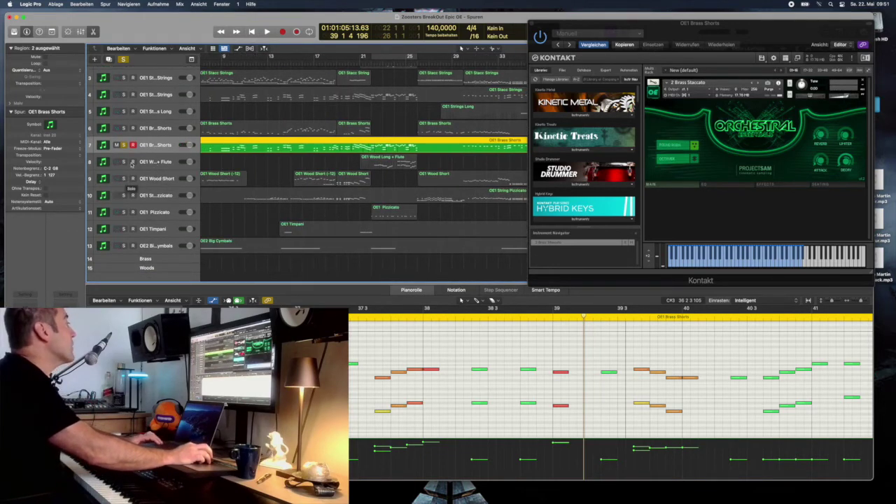
pyautogui.click(132, 178)
# - Play from bar 7 and display all four Wood Short regions in the Piano Roll
pyautogui.hscroll(-4, 272, 63)
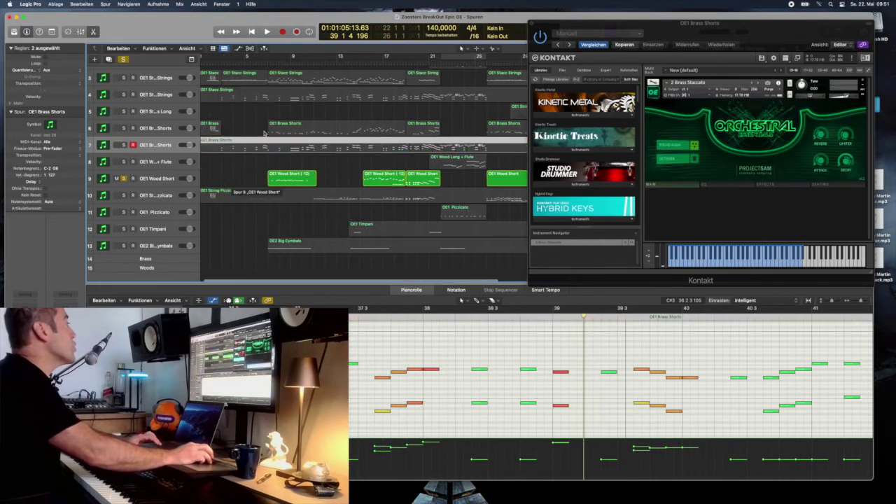
pyautogui.click(273, 62)
pyautogui.press('space')
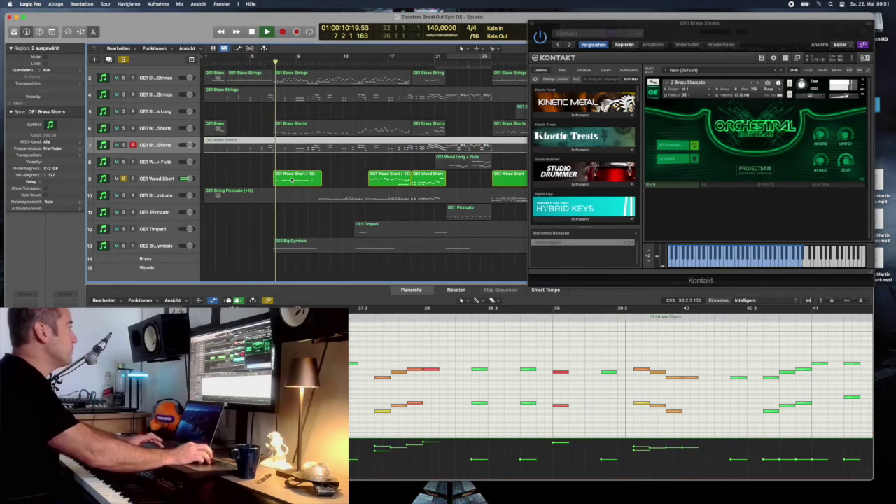
pyautogui.click(289, 176)
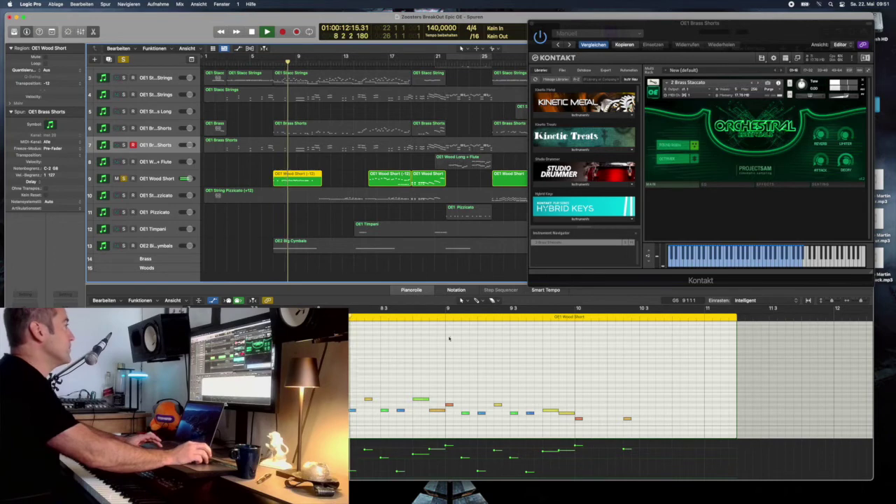
pyautogui.press('super+a')
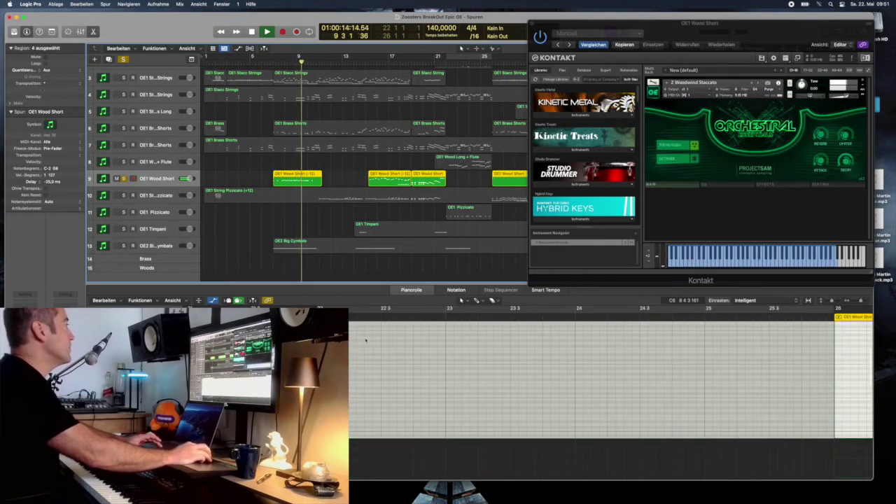
# - Show the OE1 Wood Short (-12) region and stop playback near bar 21
pyautogui.hscroll(-5, 380, 396)
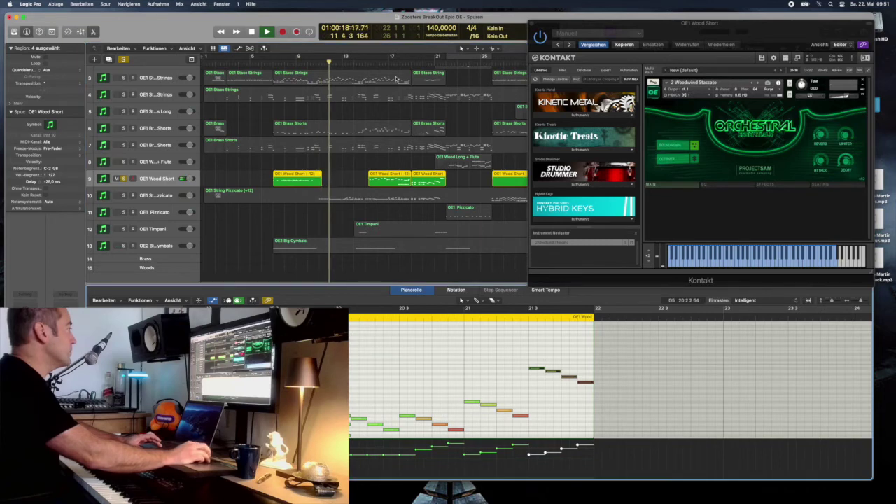
pyautogui.hscroll(3, 382, 180)
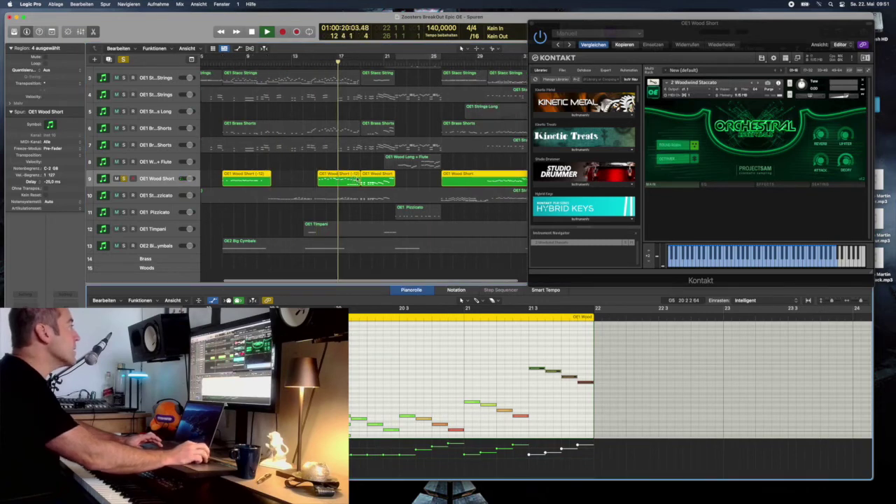
pyautogui.click(322, 175)
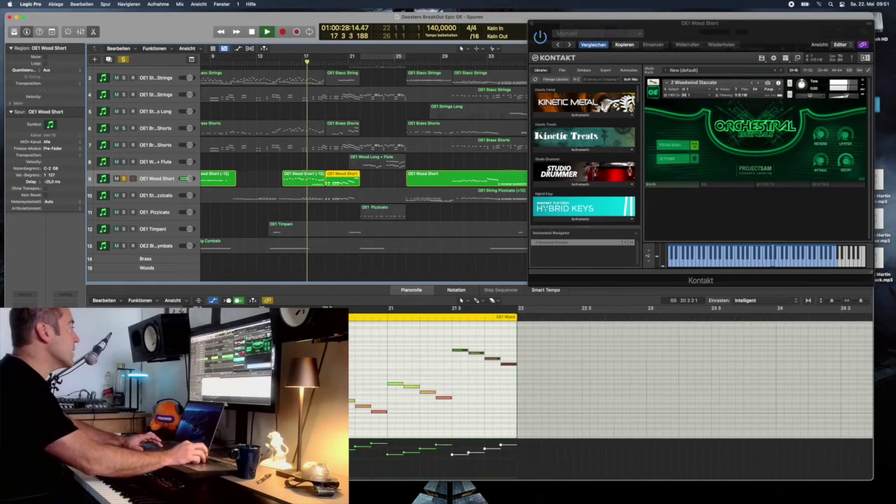
pyautogui.press('space')
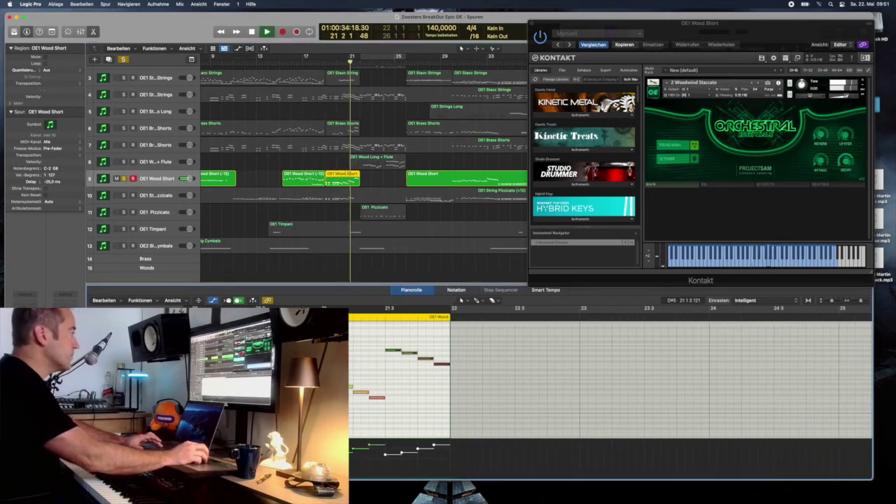
pyautogui.press('space')
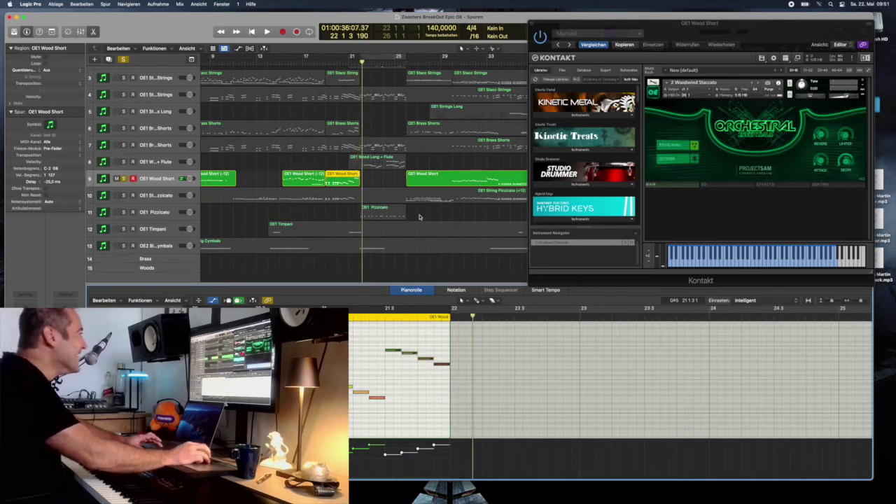
pyautogui.hscroll(10, 419, 217)
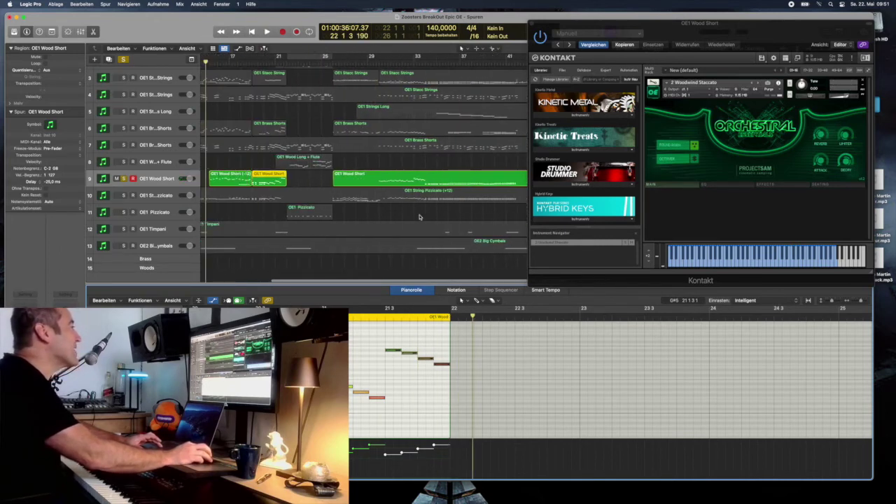
pyautogui.hscroll(-6, 420, 217)
pyautogui.hscroll(-5, 380, 338)
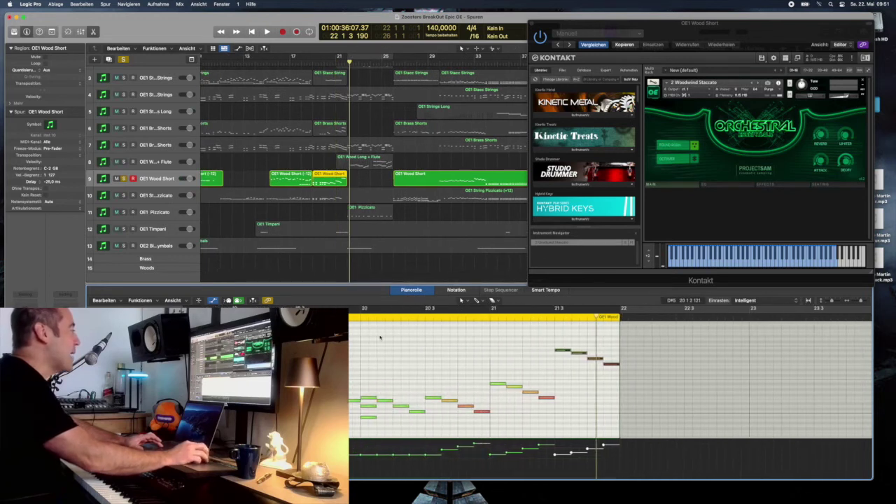
# - Replay the woodwind phrase from bar 20 3, then play it again
pyautogui.click(418, 309)
pyautogui.press('space')
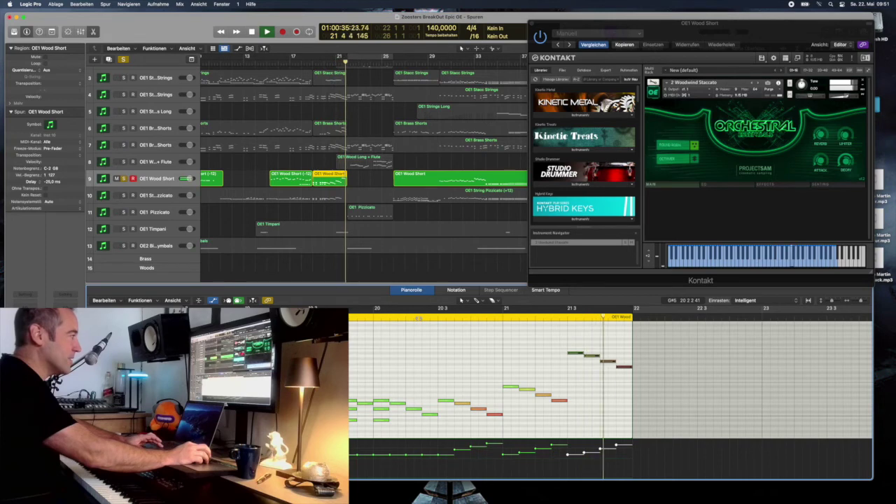
pyautogui.press('space')
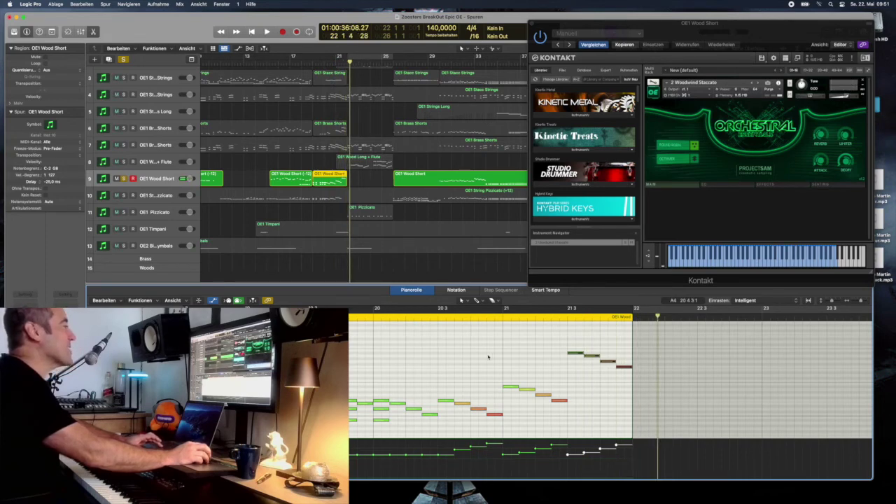
pyautogui.hscroll(3, 488, 356)
pyautogui.scroll(-3, 489, 357)
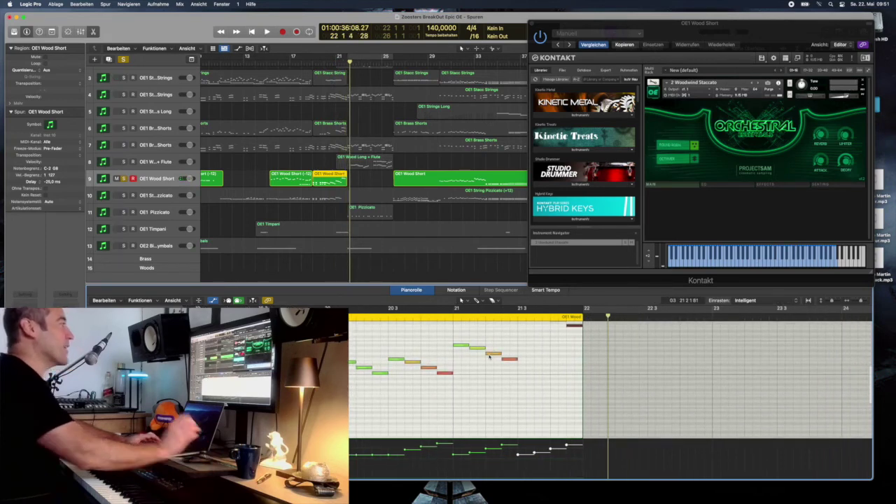
pyautogui.moveTo(489, 358)
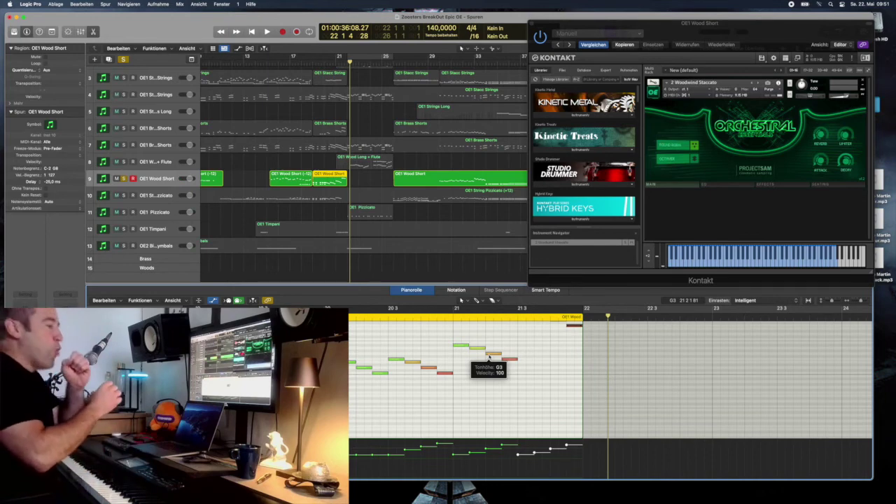
pyautogui.click(313, 64)
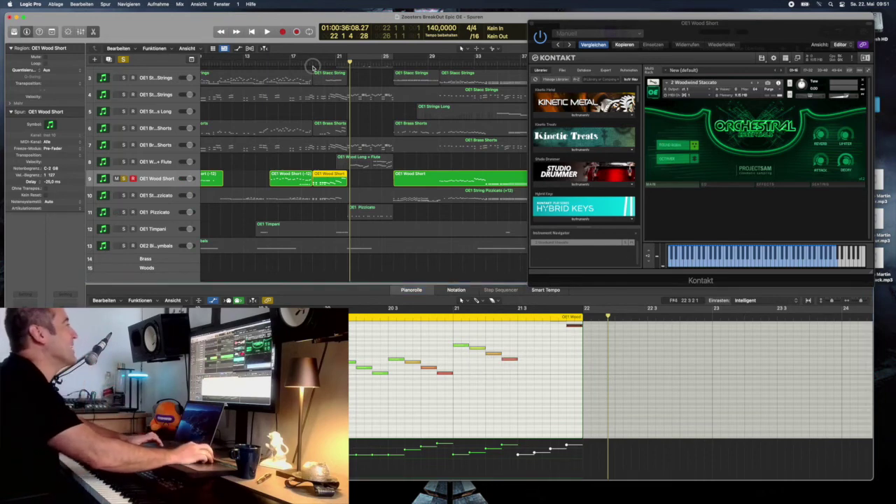
pyautogui.press('space')
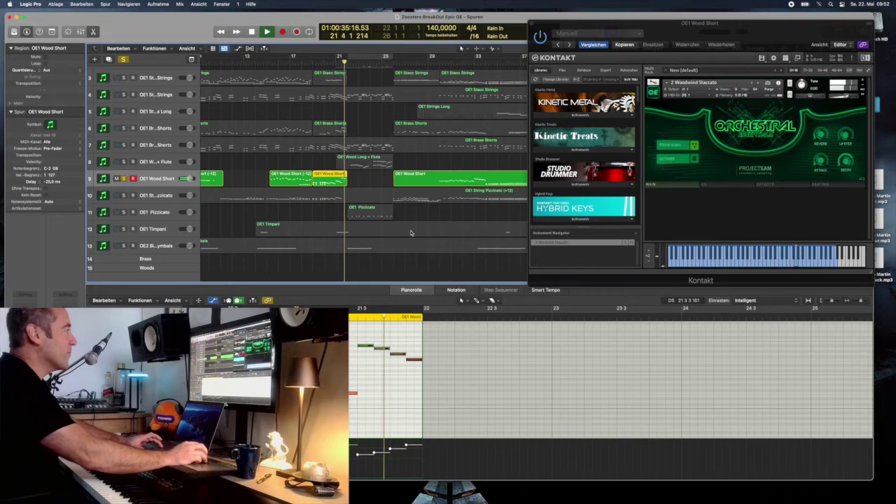
pyautogui.press('space')
# - Show the later Wood Short region and play it from bar 41 to about bar 49
pyautogui.click(419, 182)
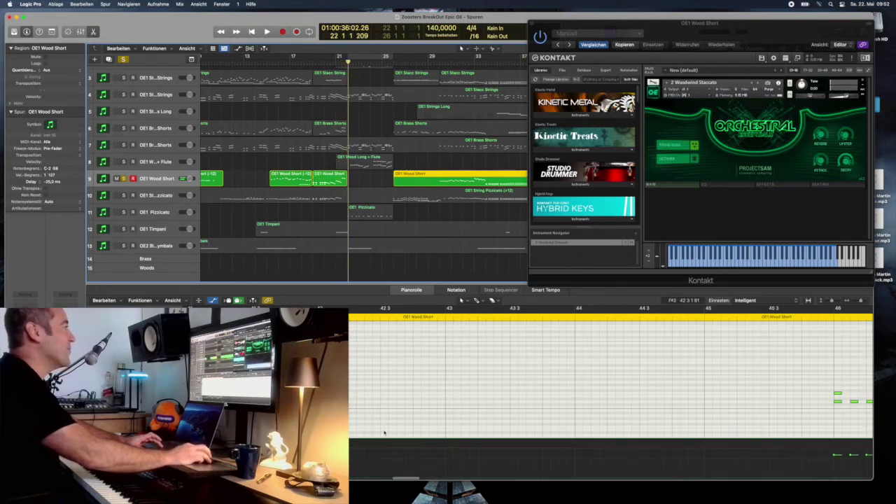
pyautogui.hscroll(-5, 384, 432)
pyautogui.press('space')
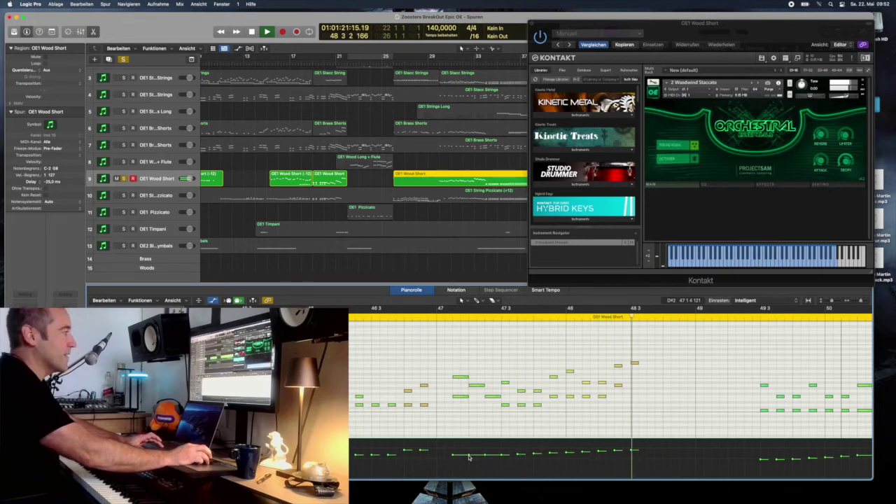
pyautogui.press('space')
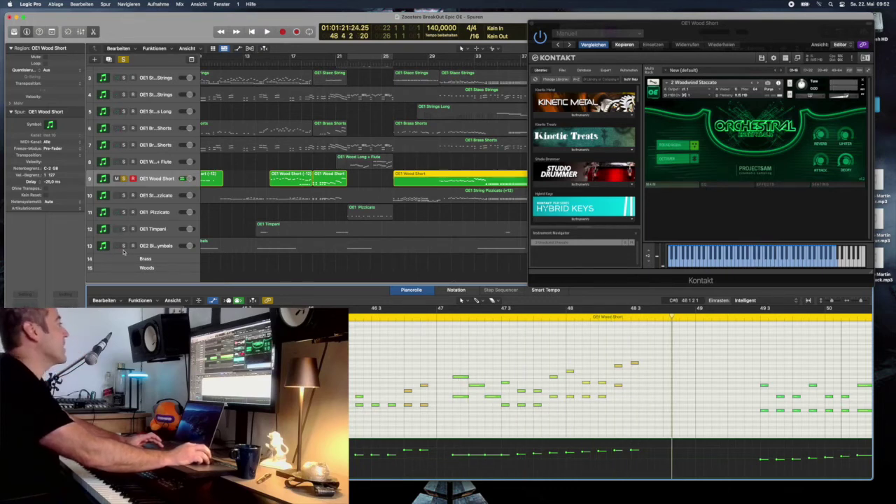
# - Solo Big Cymbals and Timpani, unsolo Wood Short, and play from bar 5 with Timpani notes shown
pyautogui.click(124, 245)
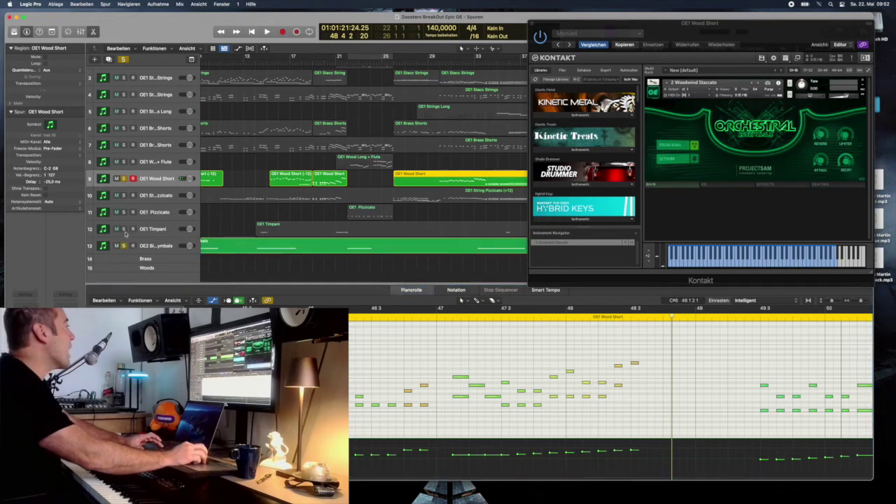
pyautogui.click(124, 229)
pyautogui.click(124, 179)
pyautogui.hscroll(-5, 282, 79)
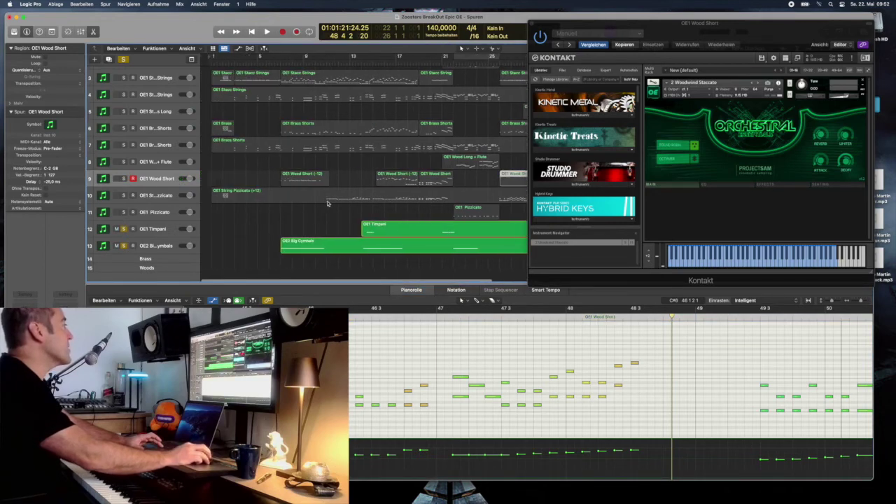
pyautogui.press('Return')
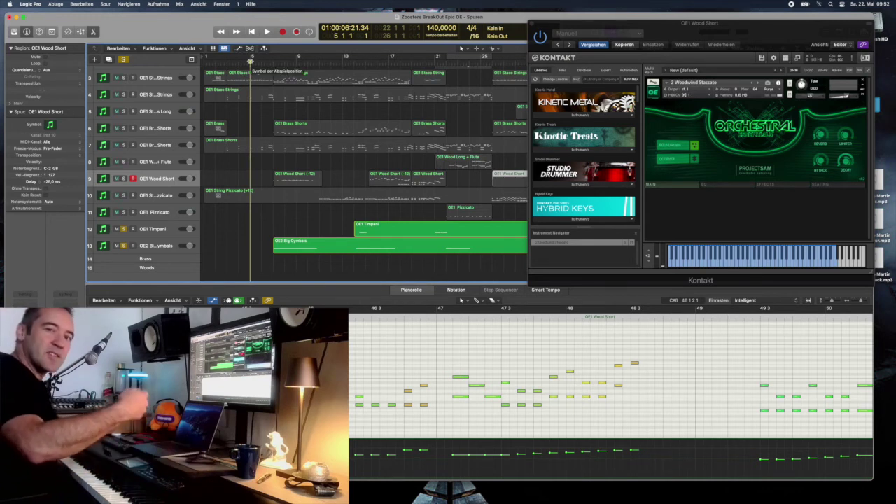
pyautogui.press('space')
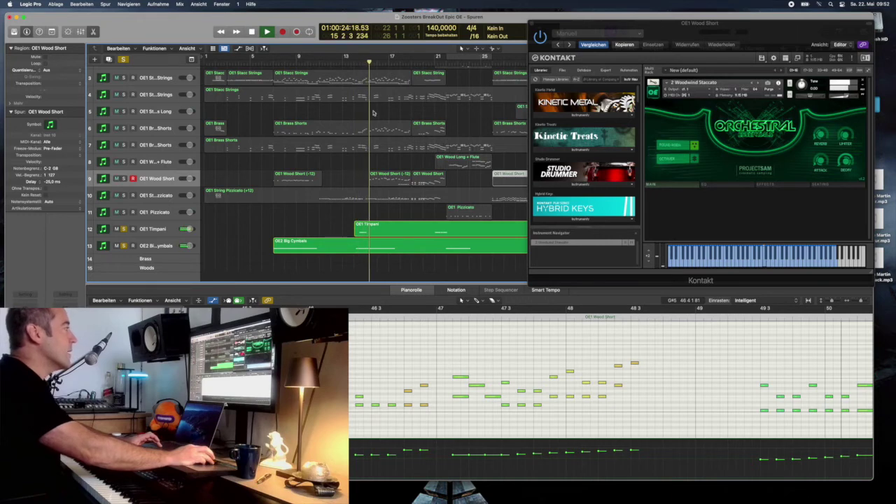
pyautogui.click(390, 229)
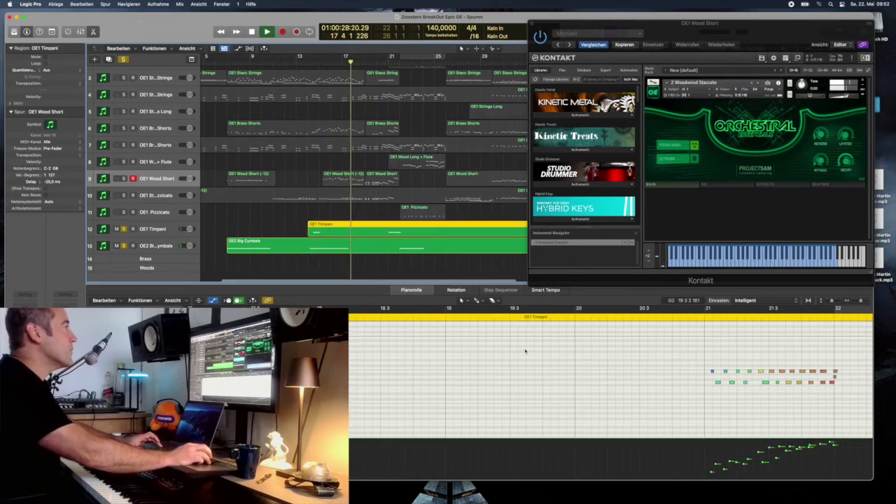
# - Re-solo Big Cymbals with the Timpani and restart playback just before bar 21
pyautogui.click(123, 245)
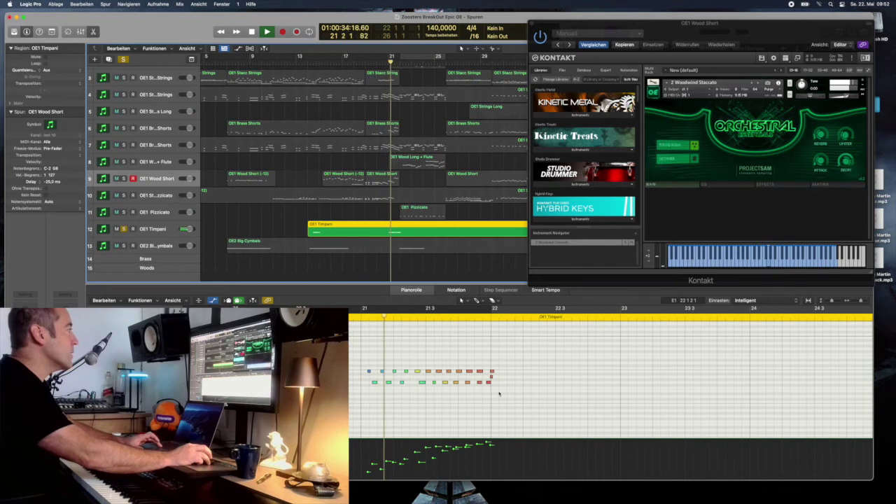
pyautogui.press('space')
pyautogui.click(387, 56)
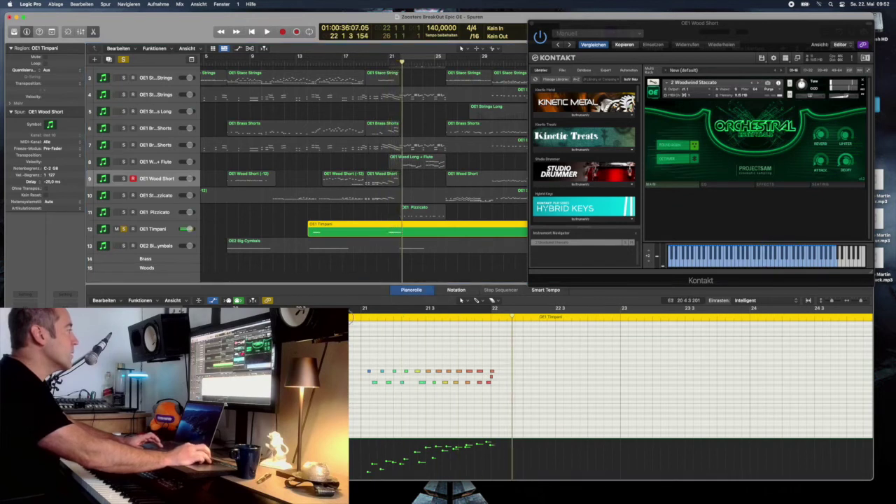
pyautogui.click(123, 245)
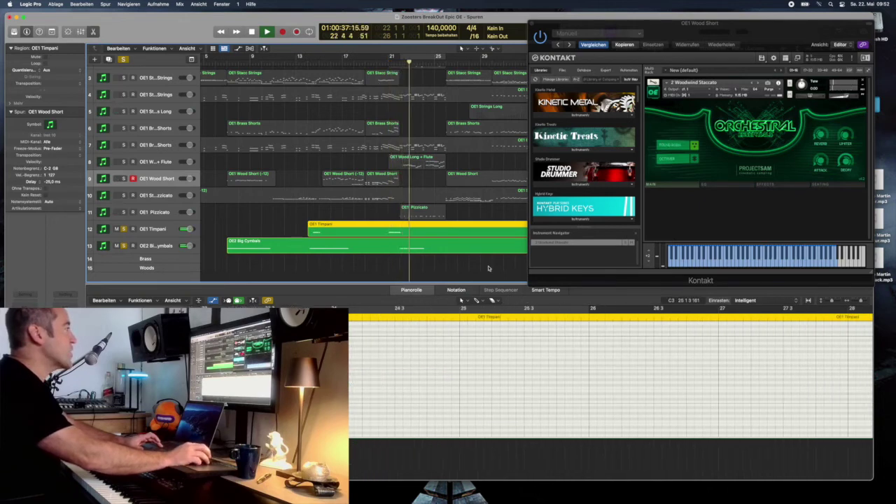
# - Jump playback to bar 33, stop around bar 35, and add OE1 Choir to the solo
pyautogui.hscroll(5, 330, 107)
pyautogui.click(323, 57)
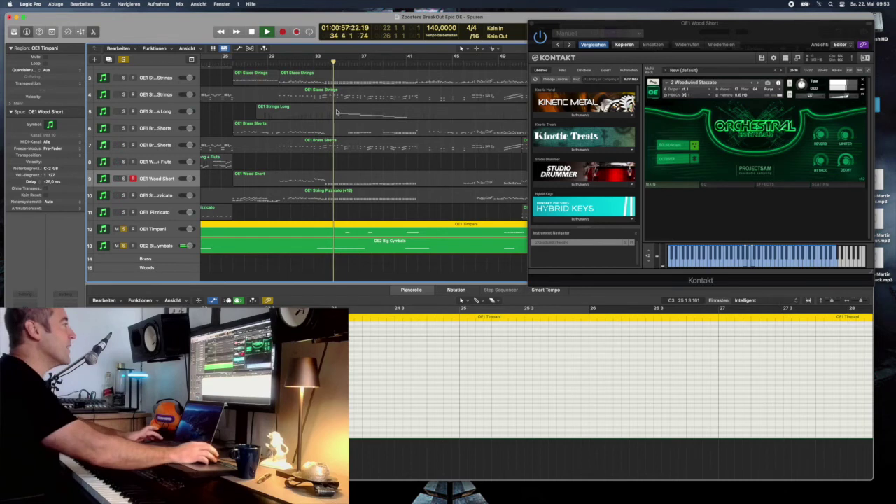
pyautogui.hscroll(10, 331, 157)
pyautogui.press('space')
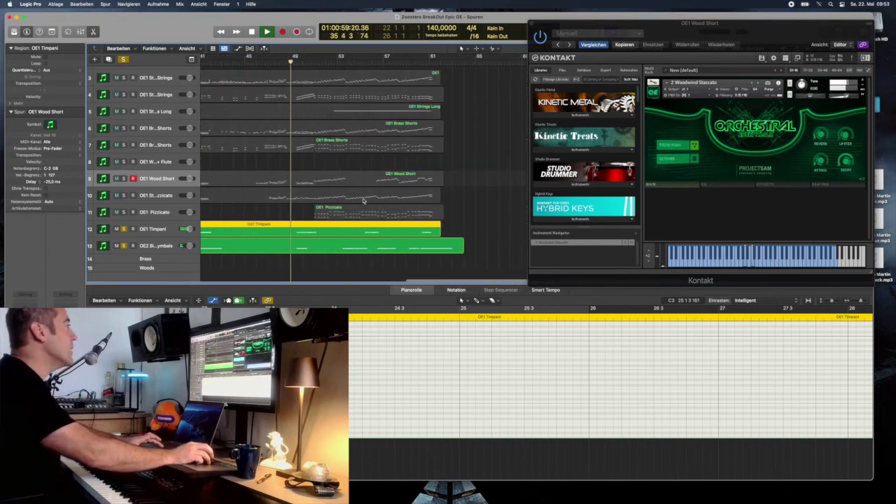
pyautogui.scroll(2, 301, 168)
pyautogui.hscroll(-4, 301, 168)
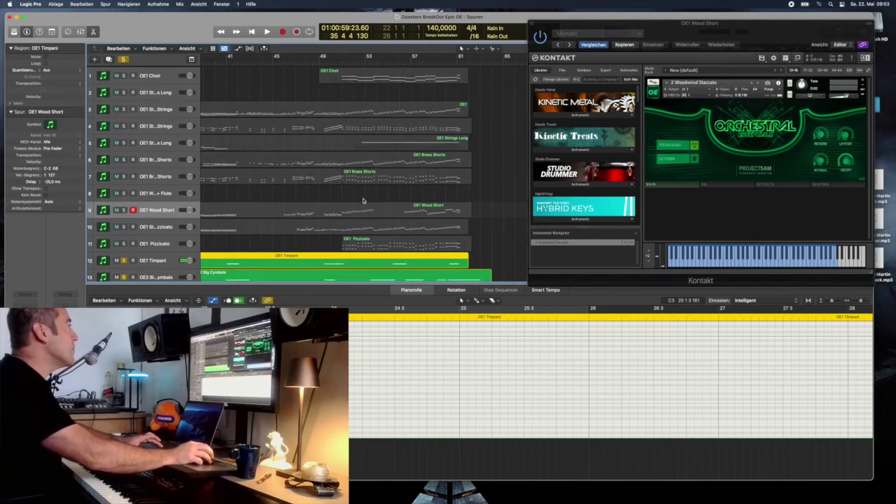
pyautogui.click(124, 75)
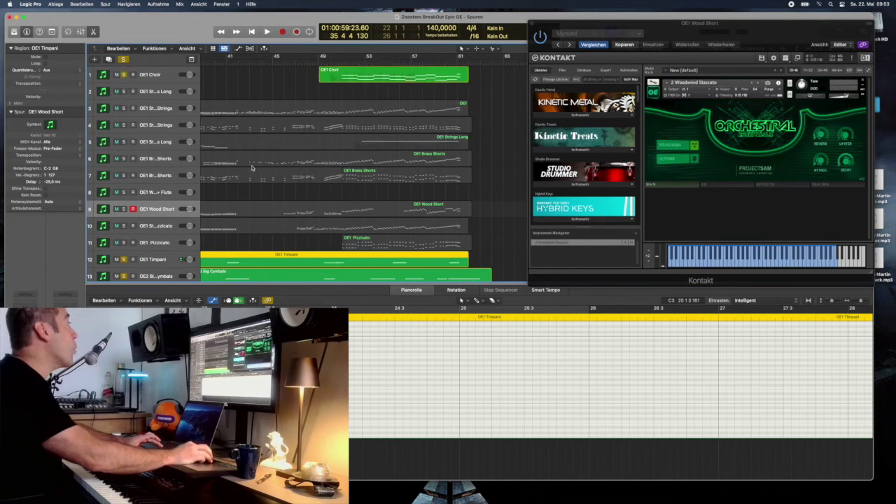
# - Unsolo Timpani and Big Cymbals, show the Full Choir Aahs instrument, and compare Choir solo against the mix
pyautogui.click(124, 259)
pyautogui.click(124, 276)
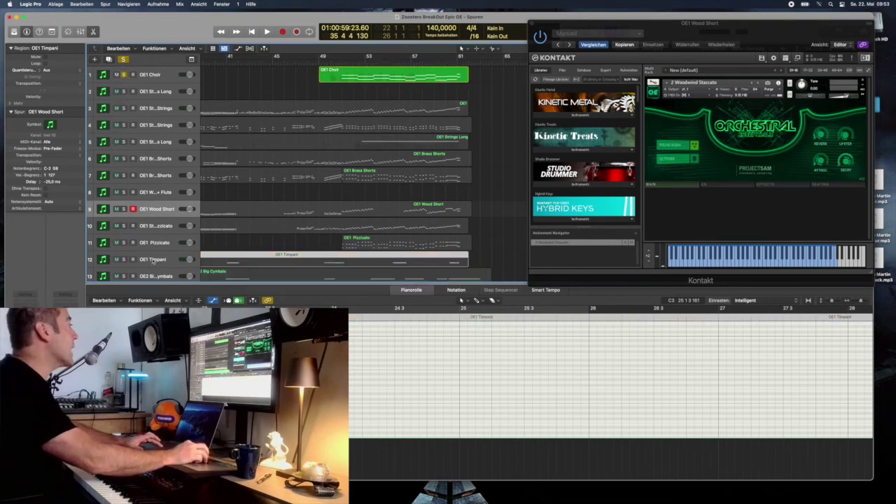
pyautogui.scroll(-2, 168, 246)
pyautogui.scroll(2, 168, 246)
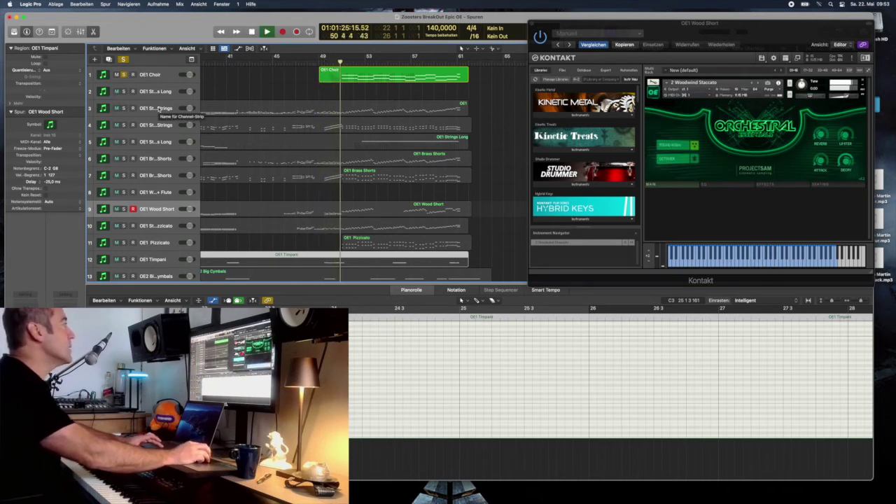
pyautogui.click(140, 74)
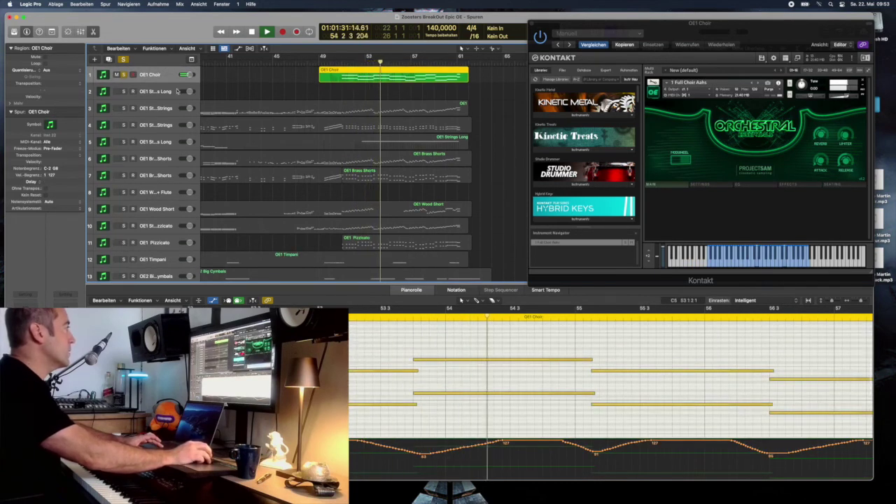
pyautogui.click(122, 60)
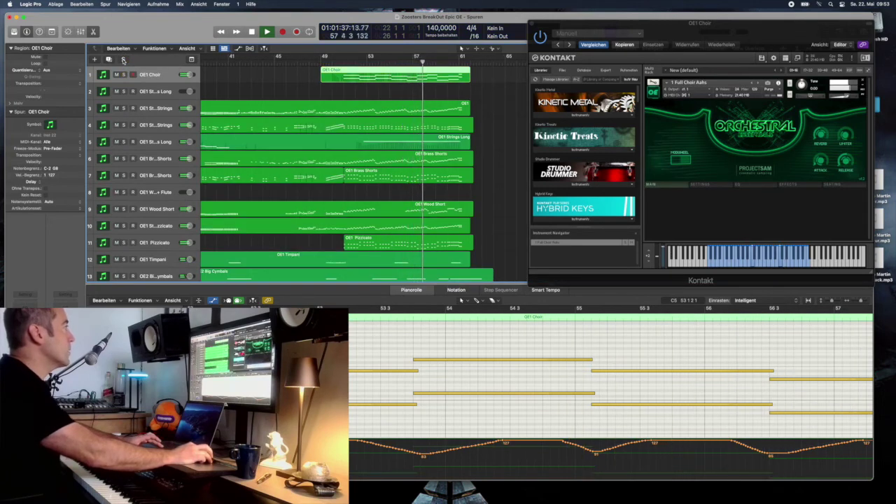
pyautogui.click(123, 59)
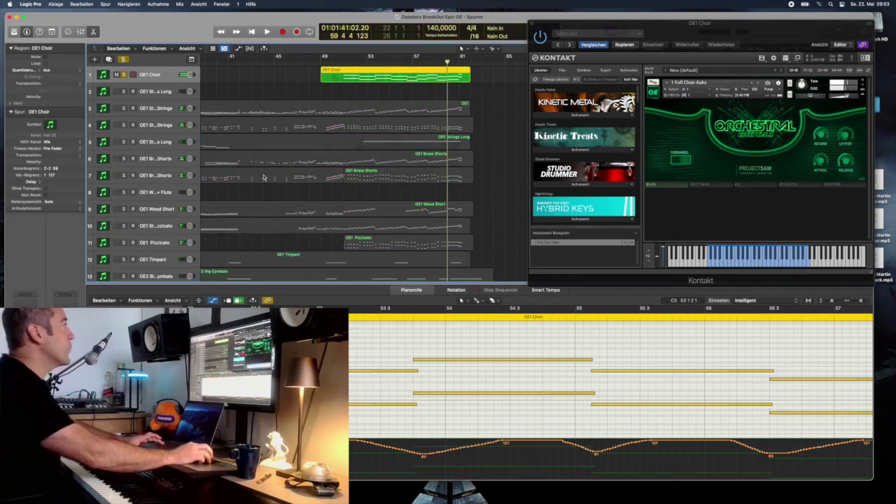
# - Turn off the Choir solo and solo the OE1 Pizzicato track
pyautogui.scroll(-4, 301, 171)
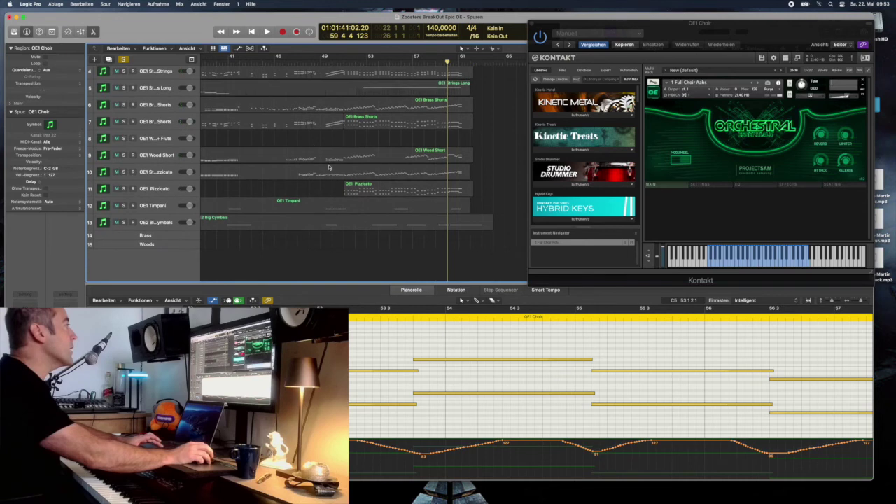
pyautogui.hscroll(-10, 294, 154)
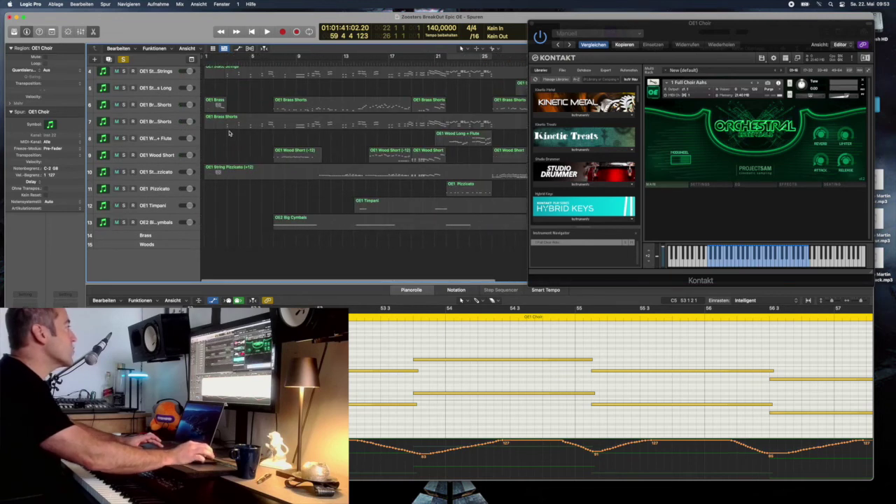
pyautogui.scroll(3, 171, 100)
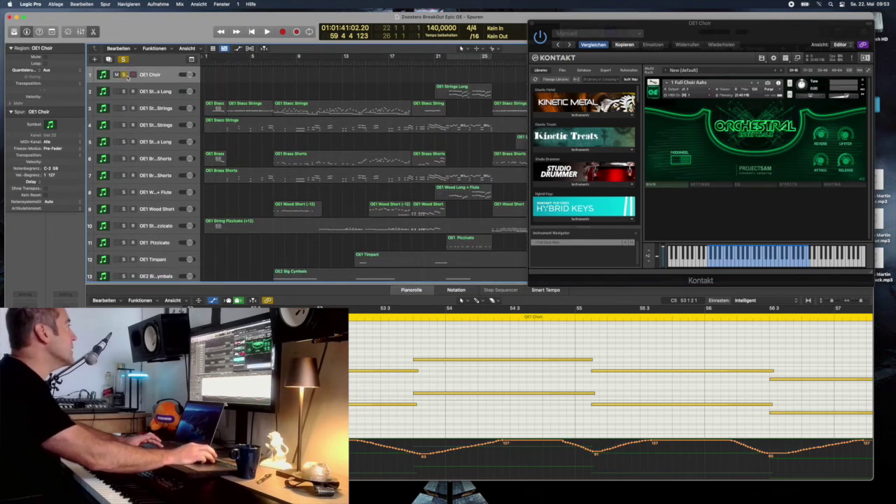
pyautogui.click(124, 76)
pyautogui.scroll(-2, 217, 209)
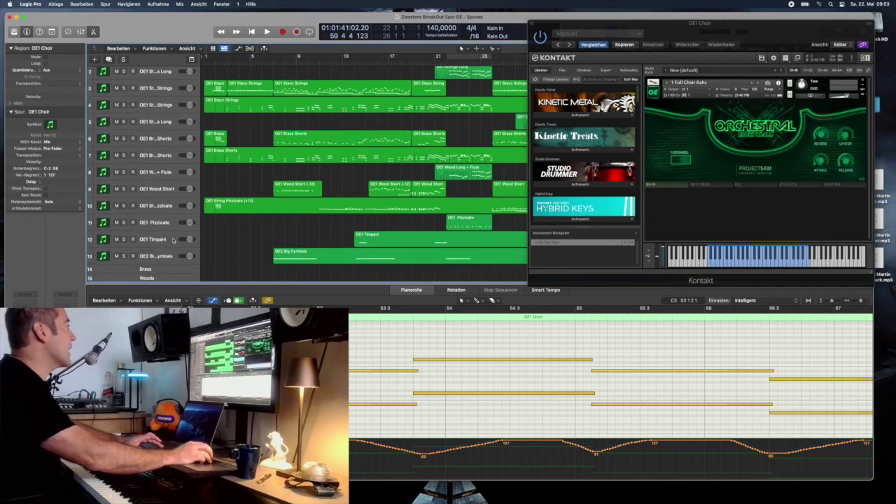
pyautogui.click(124, 222)
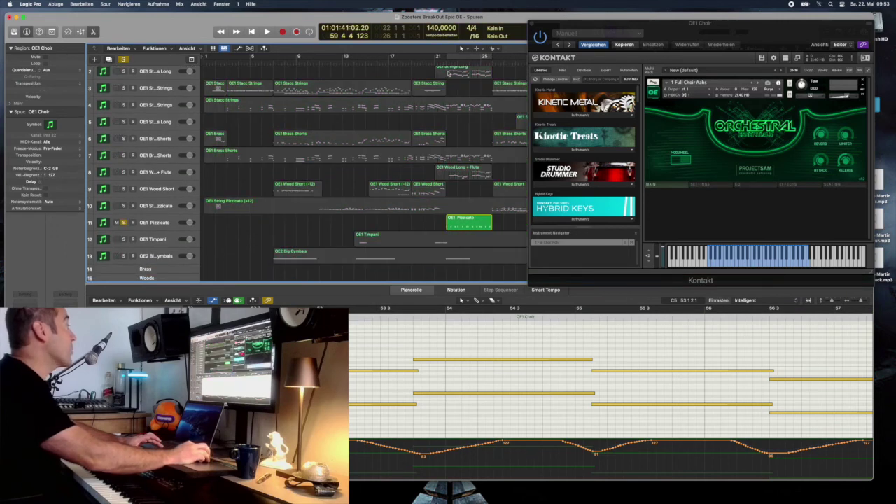
# - Play the soloed OE1 Pizzicato part from about bar 49, with Catch following the playhead
pyautogui.press('space')
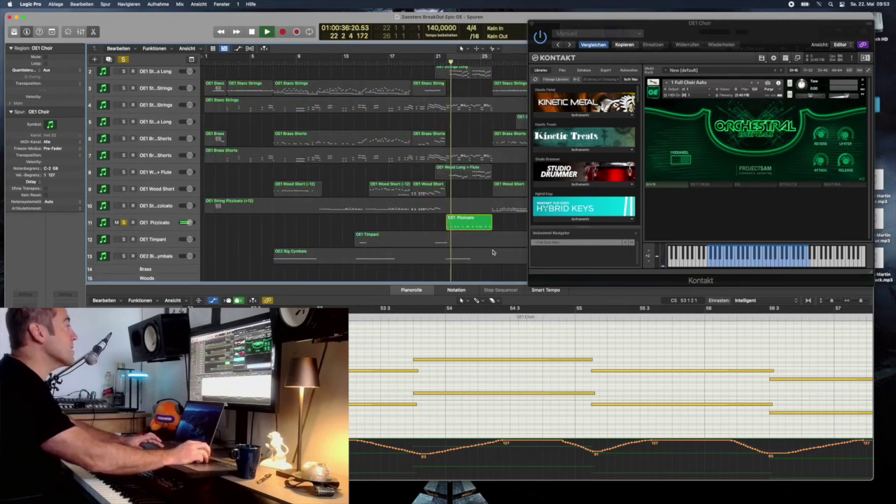
pyautogui.hscroll(10, 486, 236)
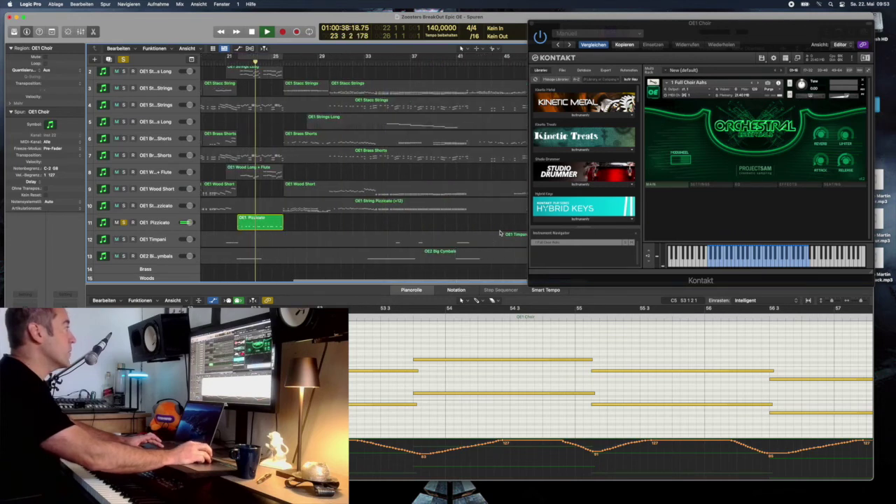
pyautogui.click(155, 224)
pyautogui.hscroll(8, 442, 190)
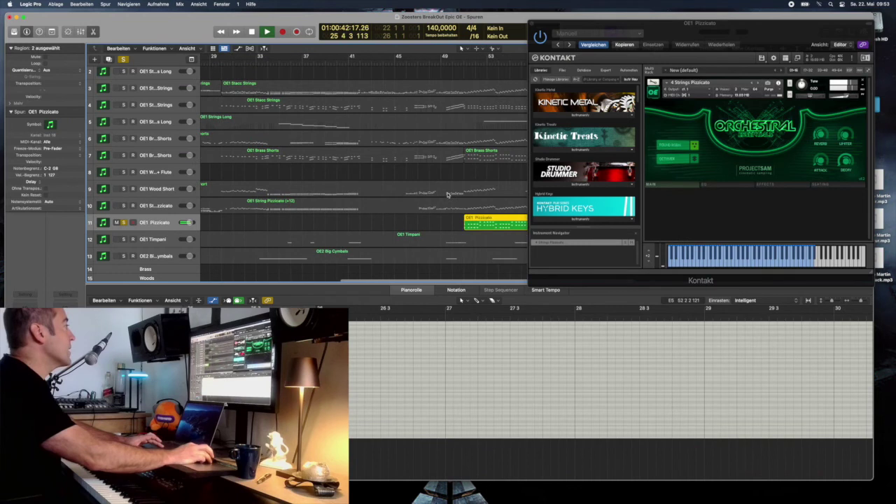
pyautogui.hscroll(4, 442, 191)
pyautogui.click(327, 59)
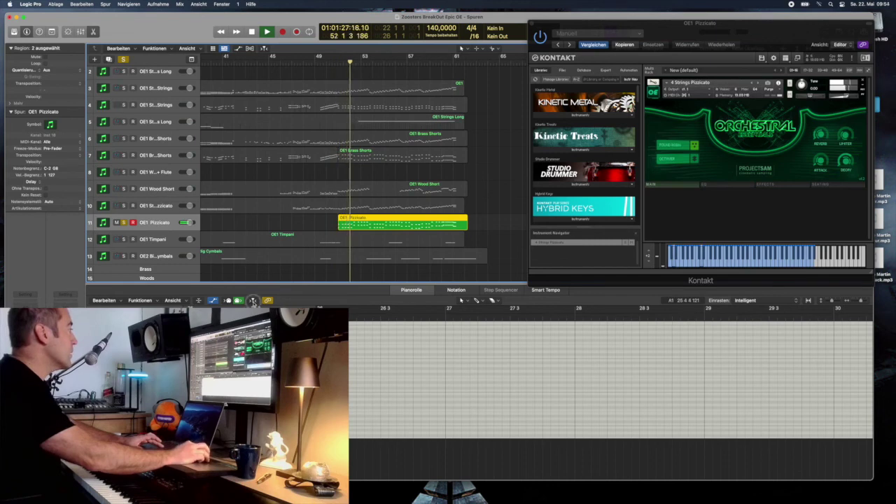
pyautogui.click(252, 301)
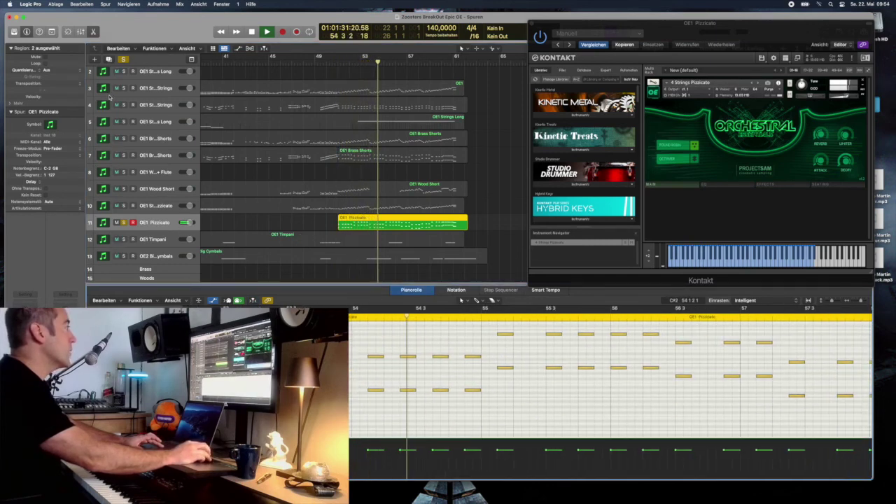
pyautogui.press('space')
# - Clear the Pizzicato solo, return the playhead to bar 26, and solo OE1 String Pizzicato
pyautogui.click(123, 59)
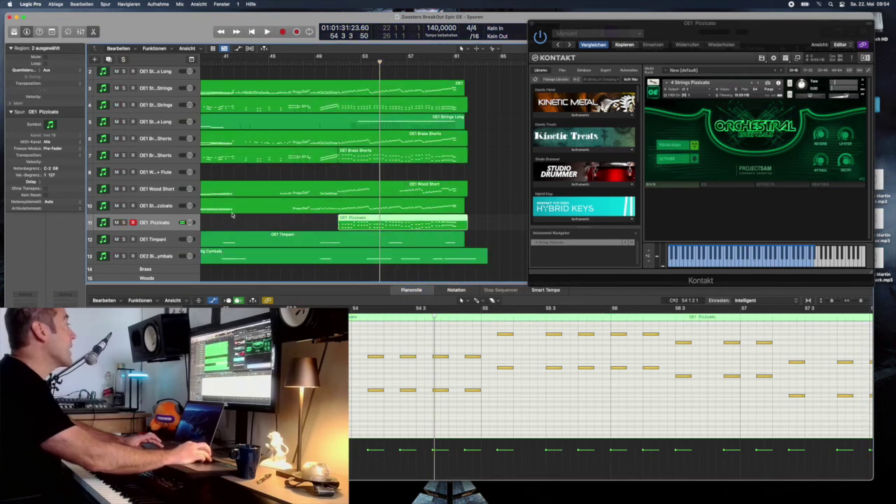
pyautogui.press('super+Left')
pyautogui.press('super+Left')
pyautogui.hscroll(3, 233, 215)
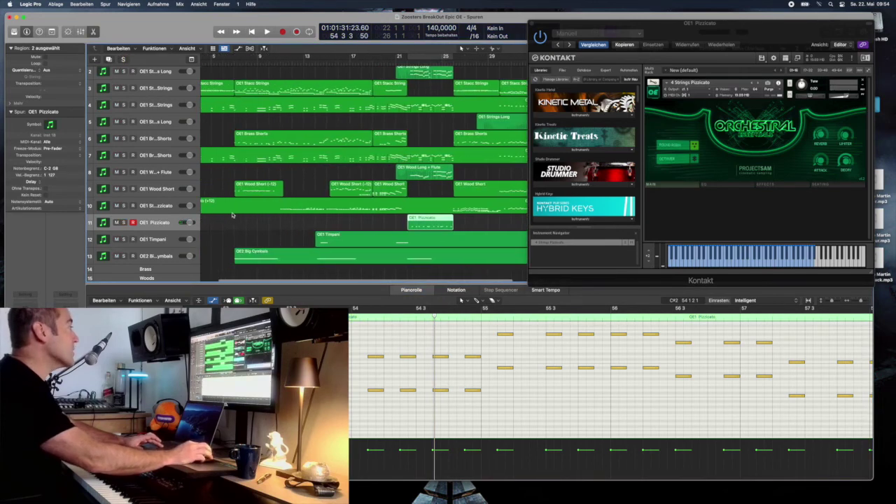
pyautogui.click(381, 63)
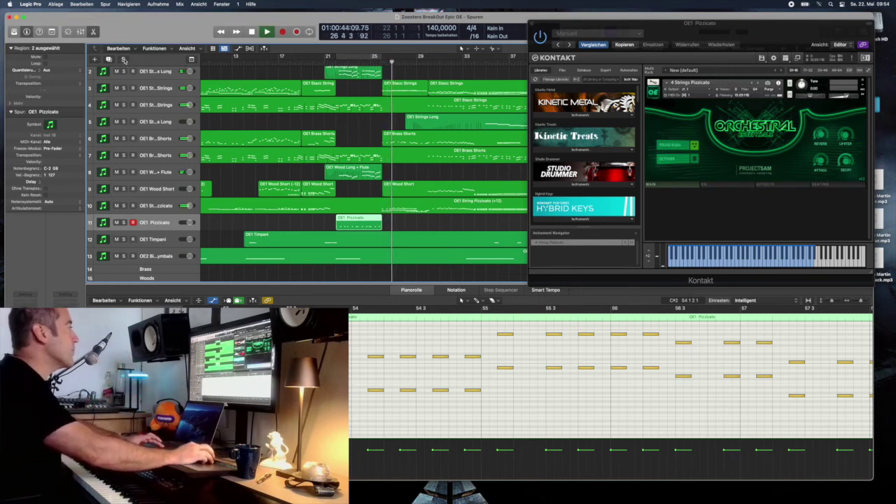
pyautogui.click(123, 205)
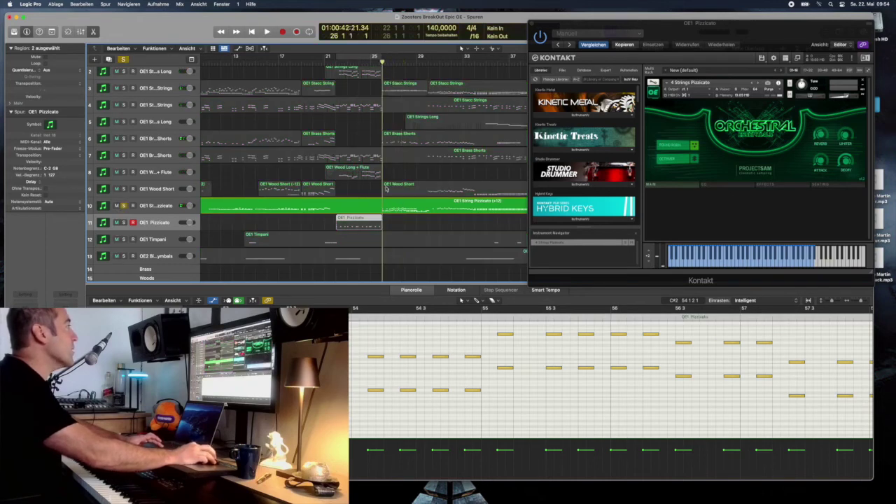
# - Play the OE1 String Pizzicato region solo with its notes shown, then clear its solo
pyautogui.click(158, 205)
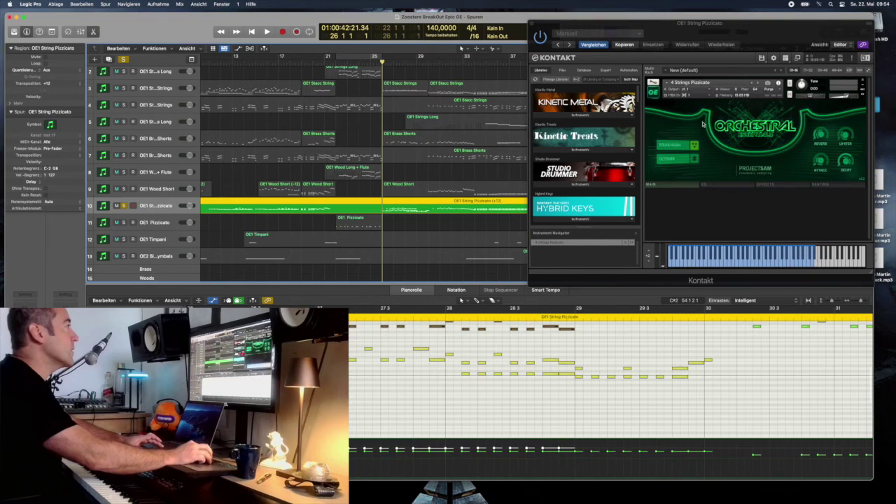
pyautogui.press('space')
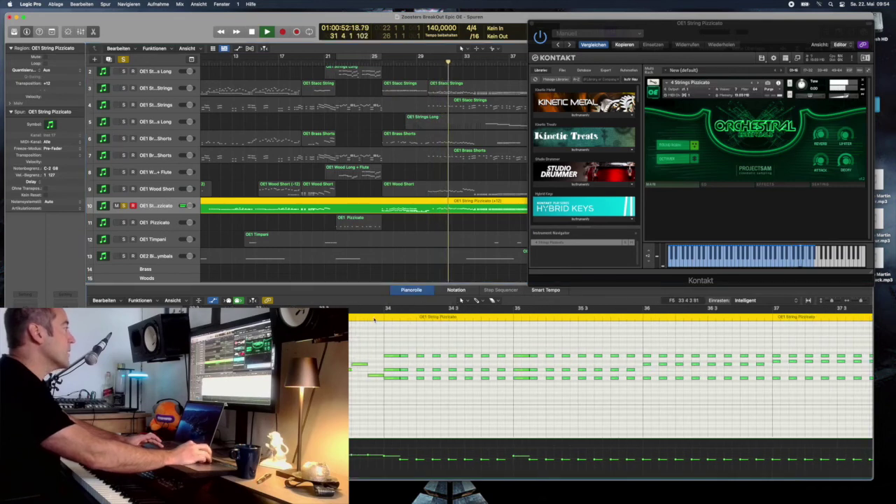
pyautogui.click(515, 349)
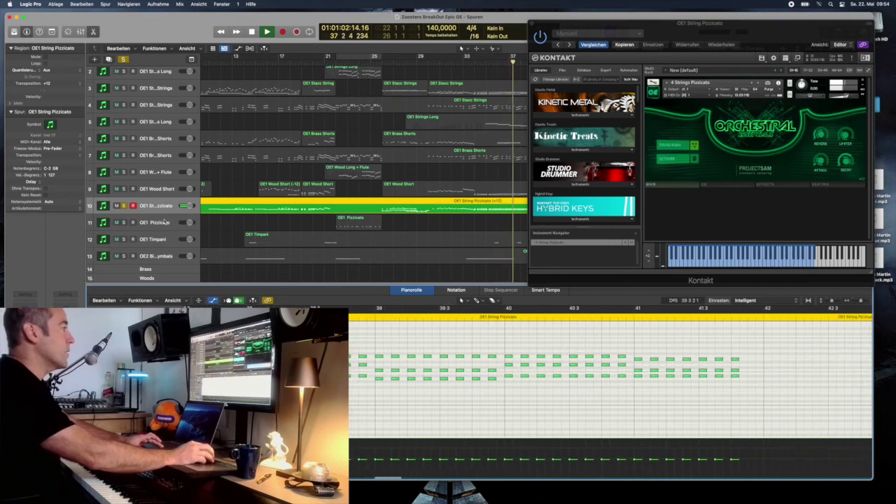
pyautogui.click(123, 206)
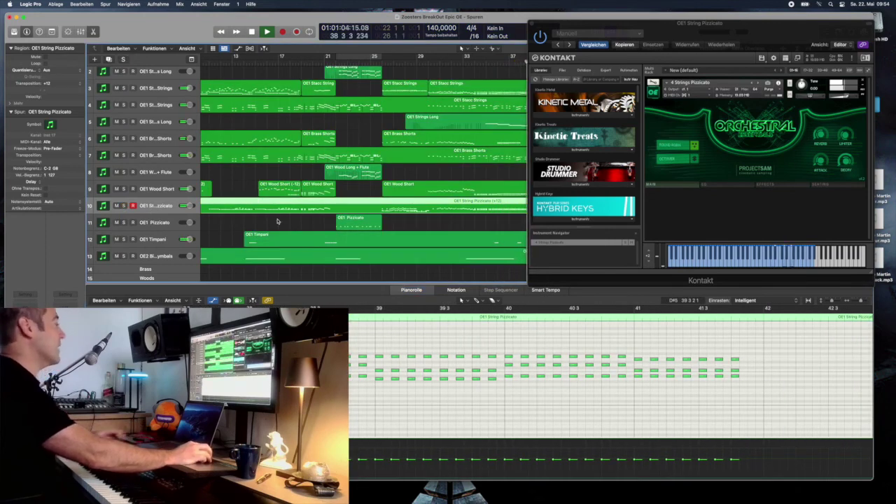